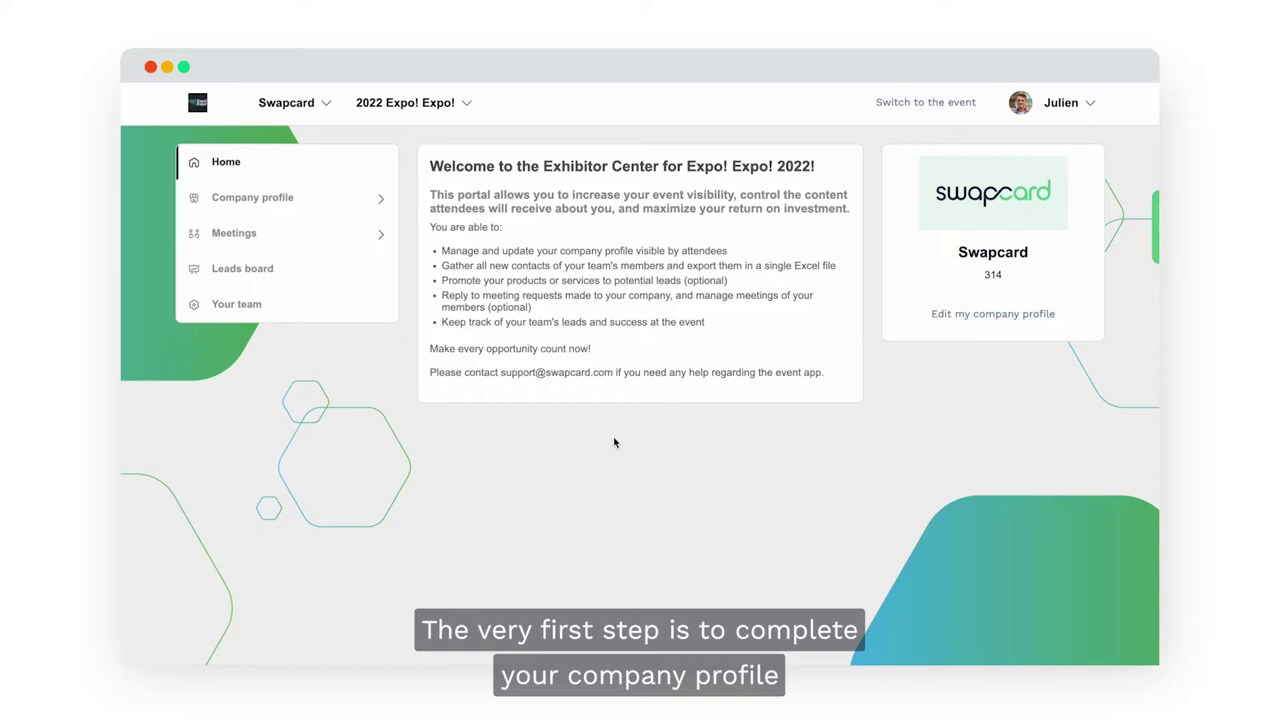
Open the company profile's main information for editing and review the requirements for the header image, video and logo.
{"action": "left_click", "coordinate": [272, 212]}
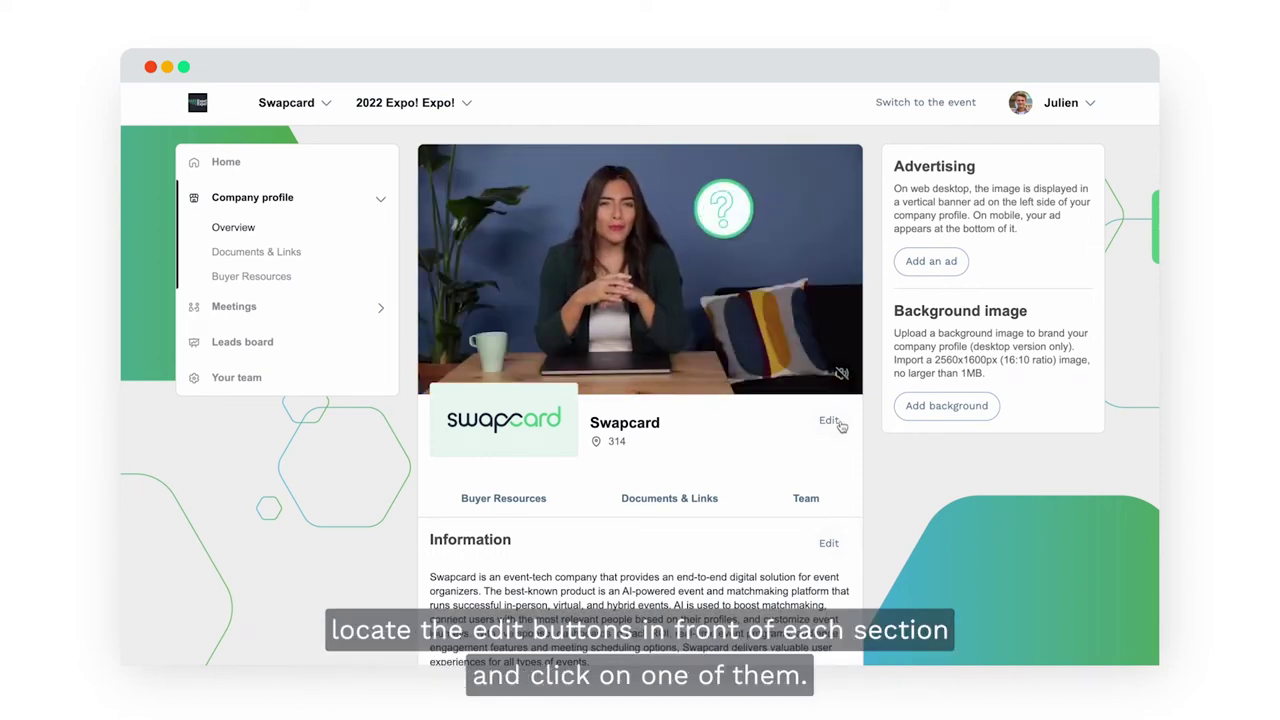
{"action": "left_click", "coordinate": [829, 422]}
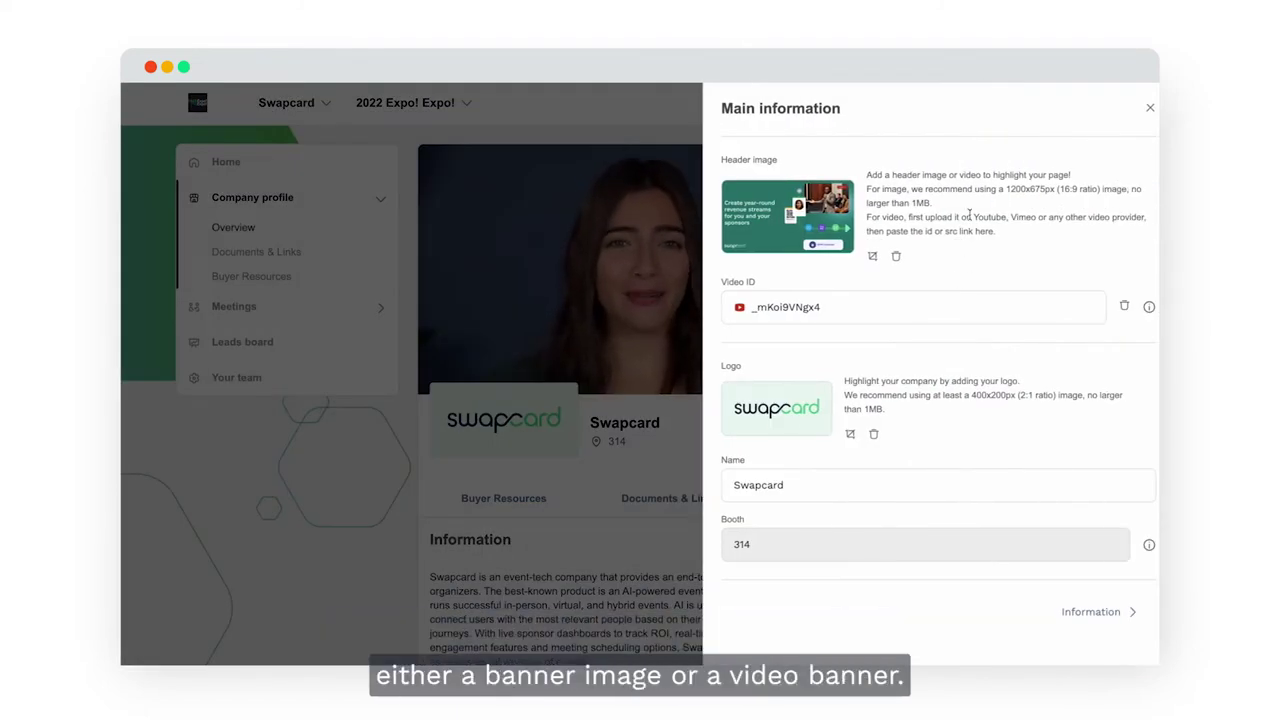
{"action": "mouse_move", "coordinate": [730, 210]}
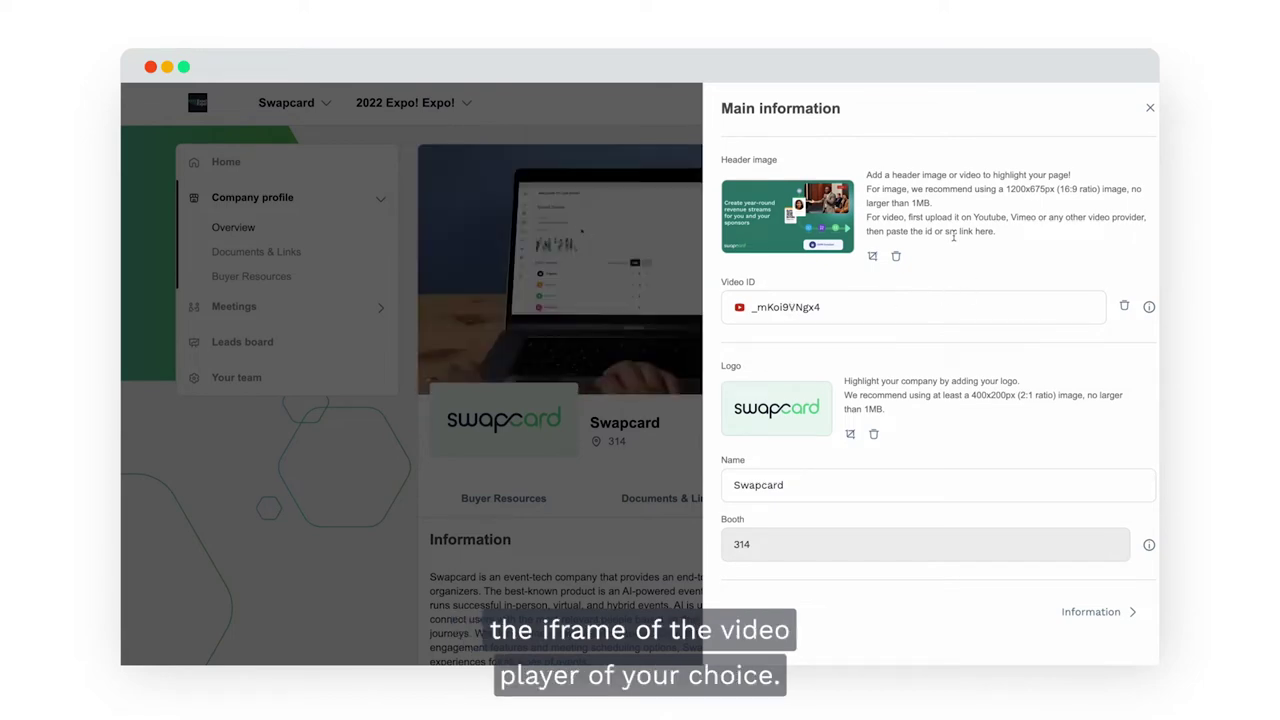
{"action": "left_click", "coordinate": [845, 380]}
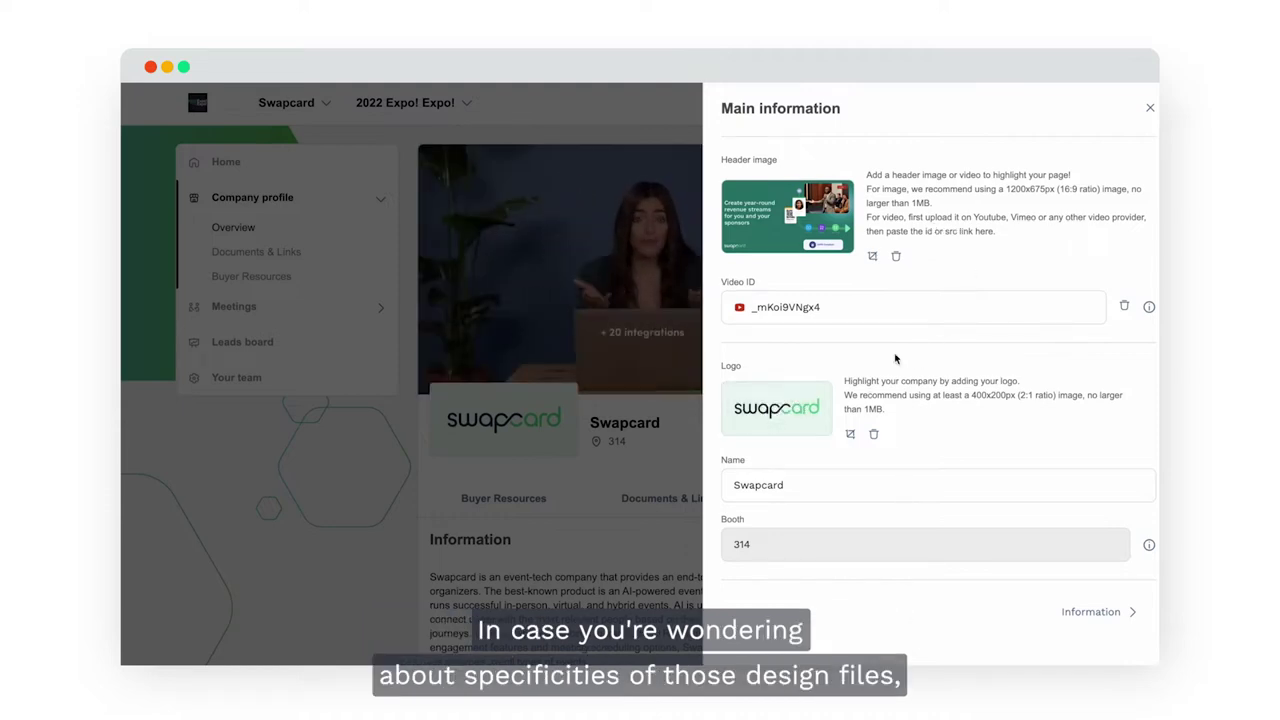
{"action": "left_click", "coordinate": [844, 381]}
{"action": "left_click_drag", "start_coordinate": [844, 381], "coordinate": [897, 409]}
{"action": "left_click", "coordinate": [902, 414]}
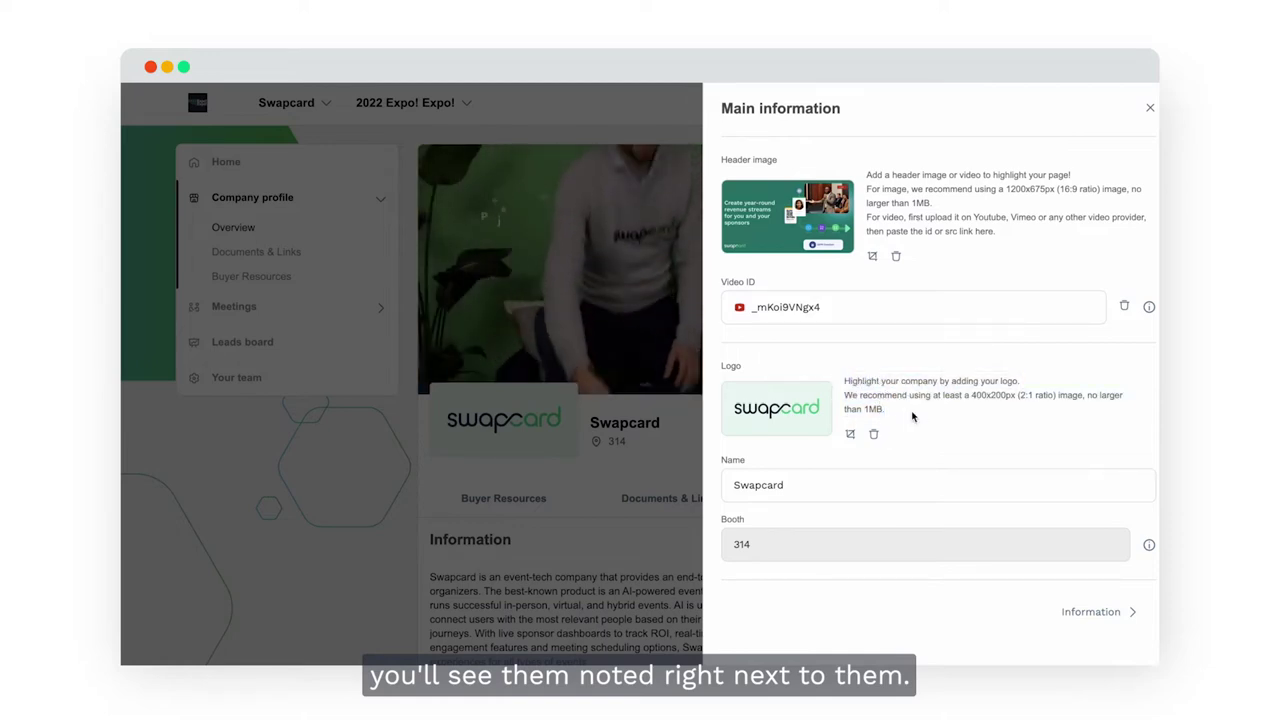
Review the company overview and products/services information, and expand the social media section to show all social networks.
{"action": "left_click", "coordinate": [1090, 612]}
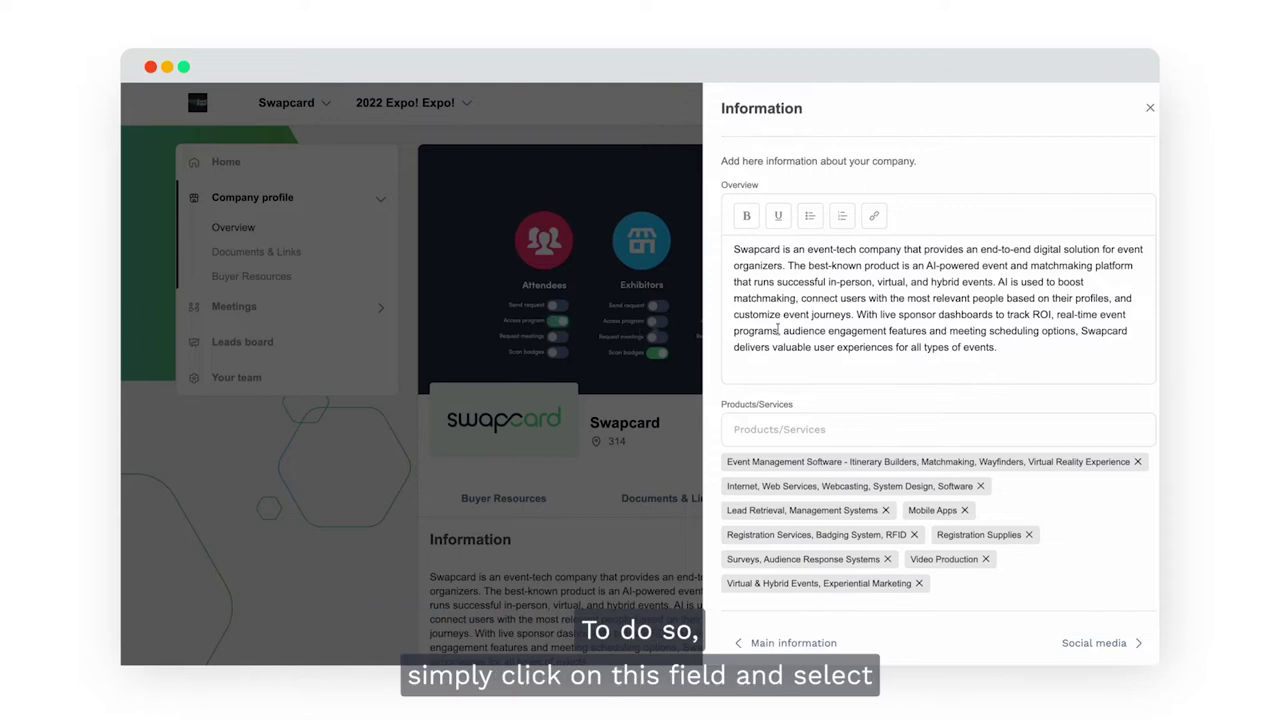
{"action": "left_click", "coordinate": [746, 427]}
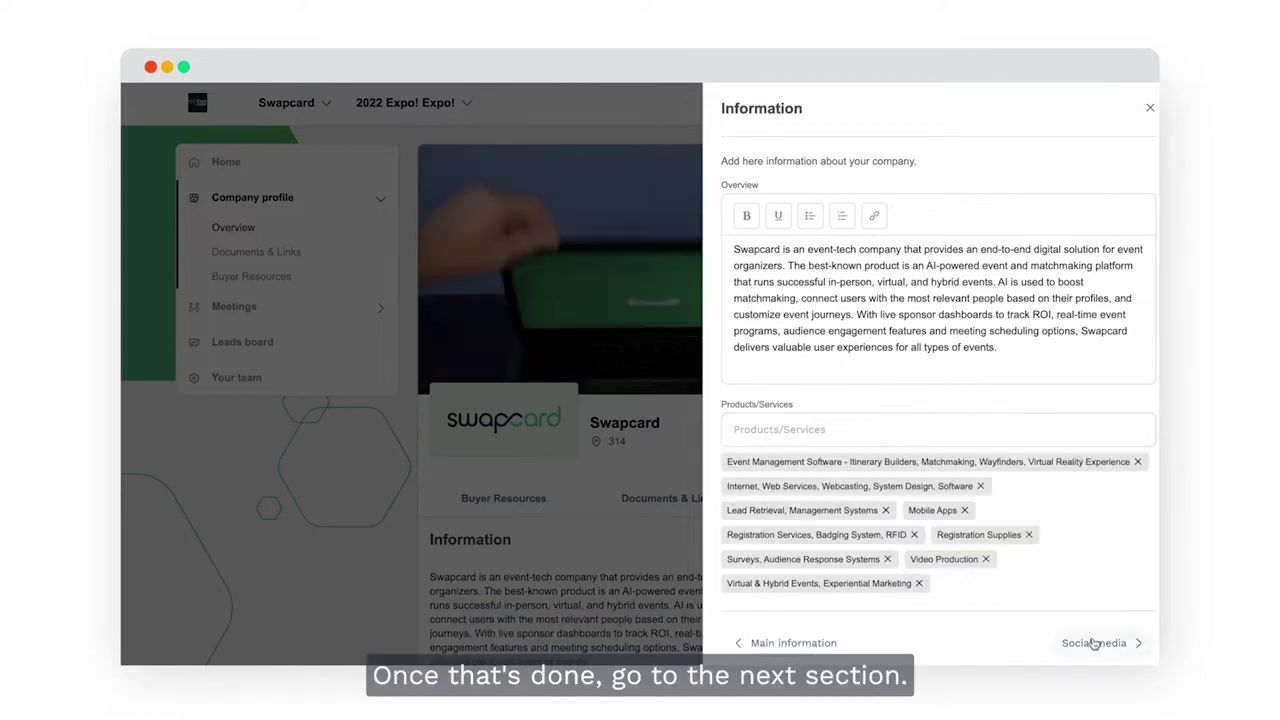
{"action": "left_click", "coordinate": [1093, 643]}
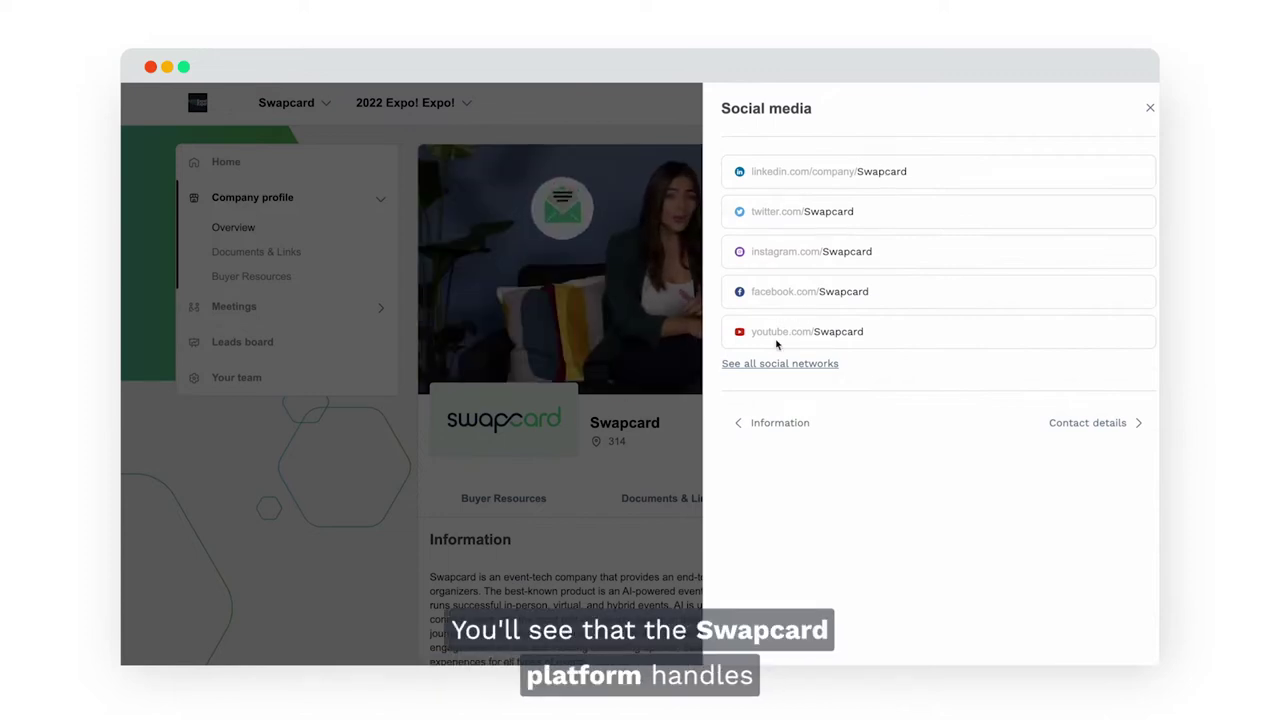
{"action": "left_click", "coordinate": [761, 365]}
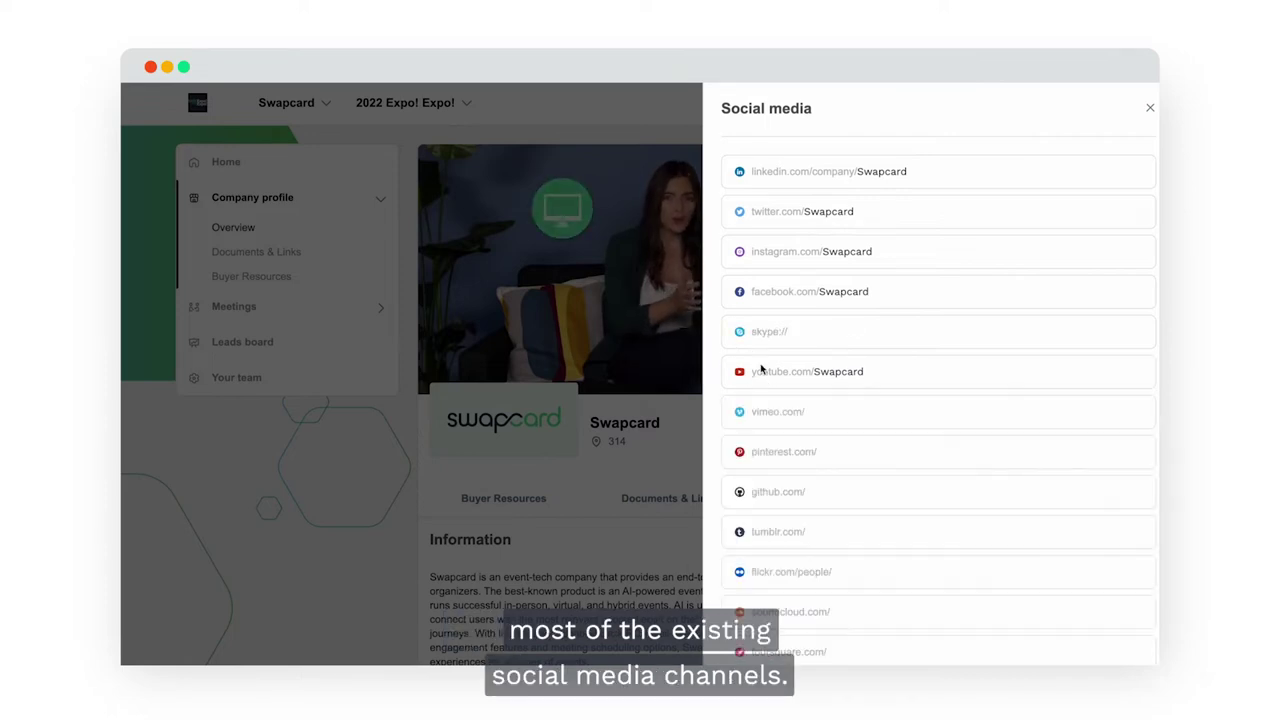
{"action": "scroll", "coordinate": [862, 483], "scroll_direction": "down", "scroll_amount": 3}
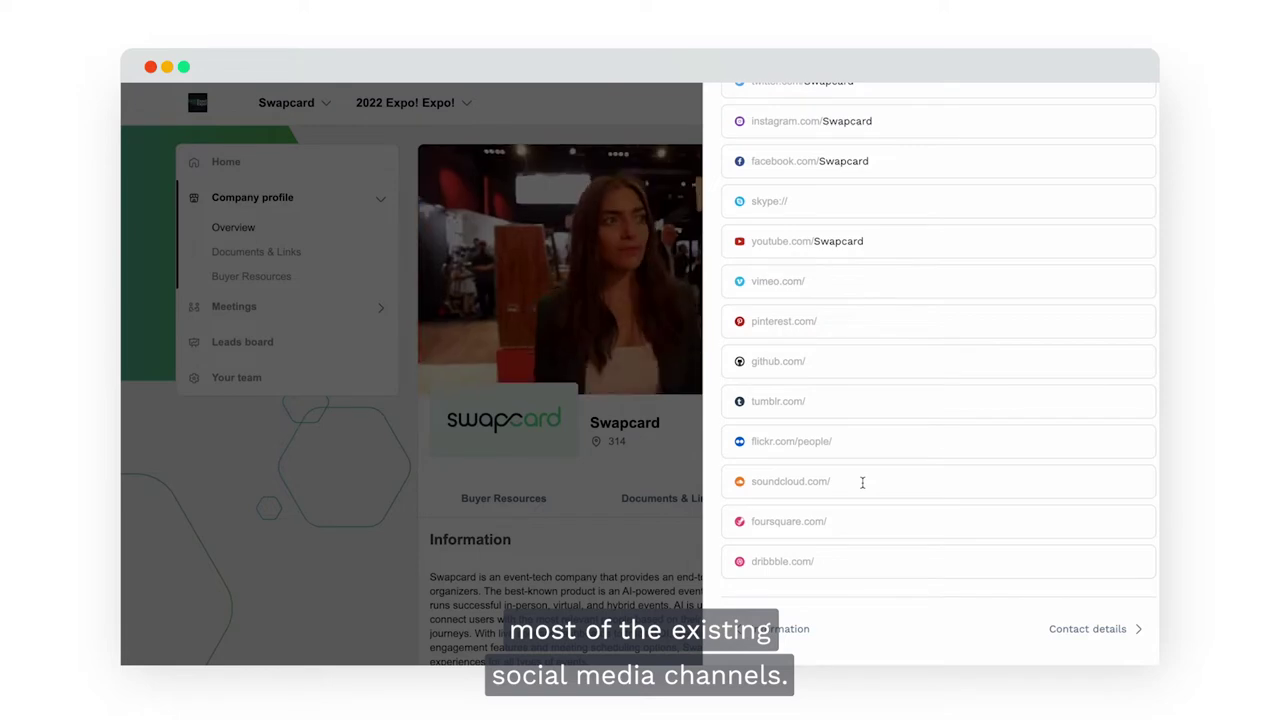
Review the company's contact details from phone number to country, and close the profile editor.
{"action": "left_click", "coordinate": [1081, 630]}
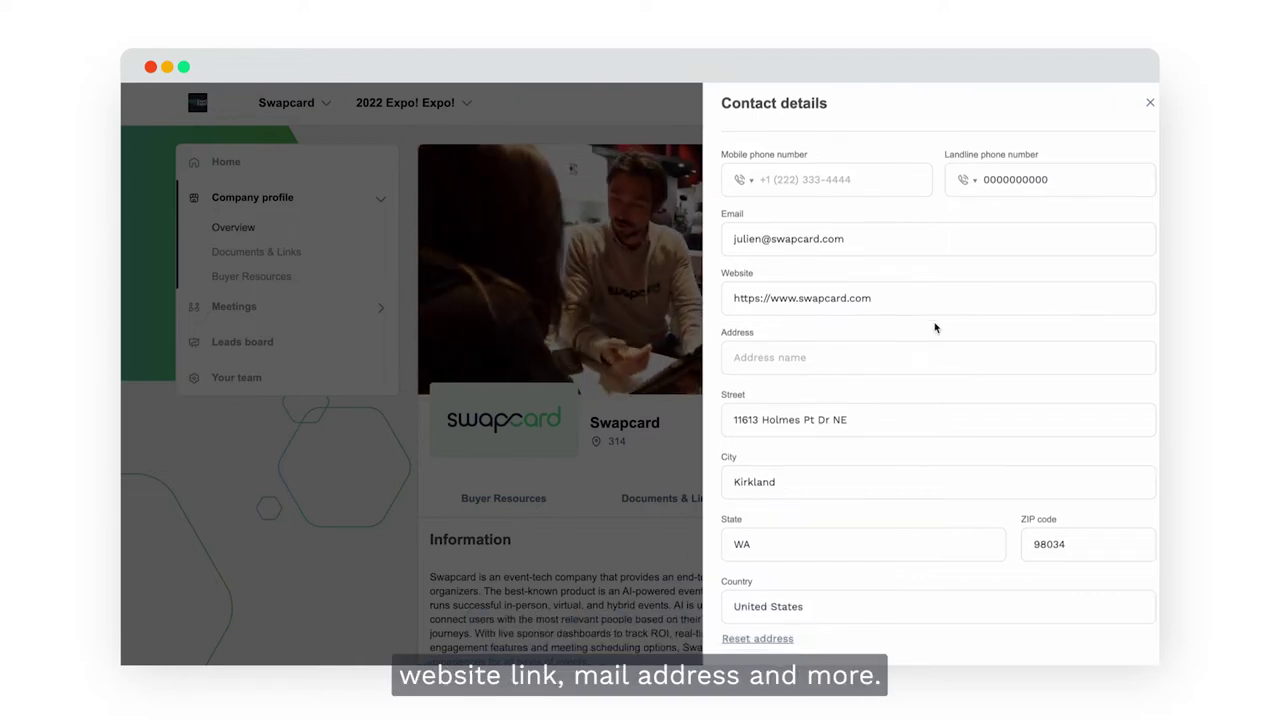
{"action": "scroll", "coordinate": [935, 328], "scroll_direction": "down", "scroll_amount": 1}
{"action": "scroll", "coordinate": [935, 328], "scroll_direction": "down", "scroll_amount": 2}
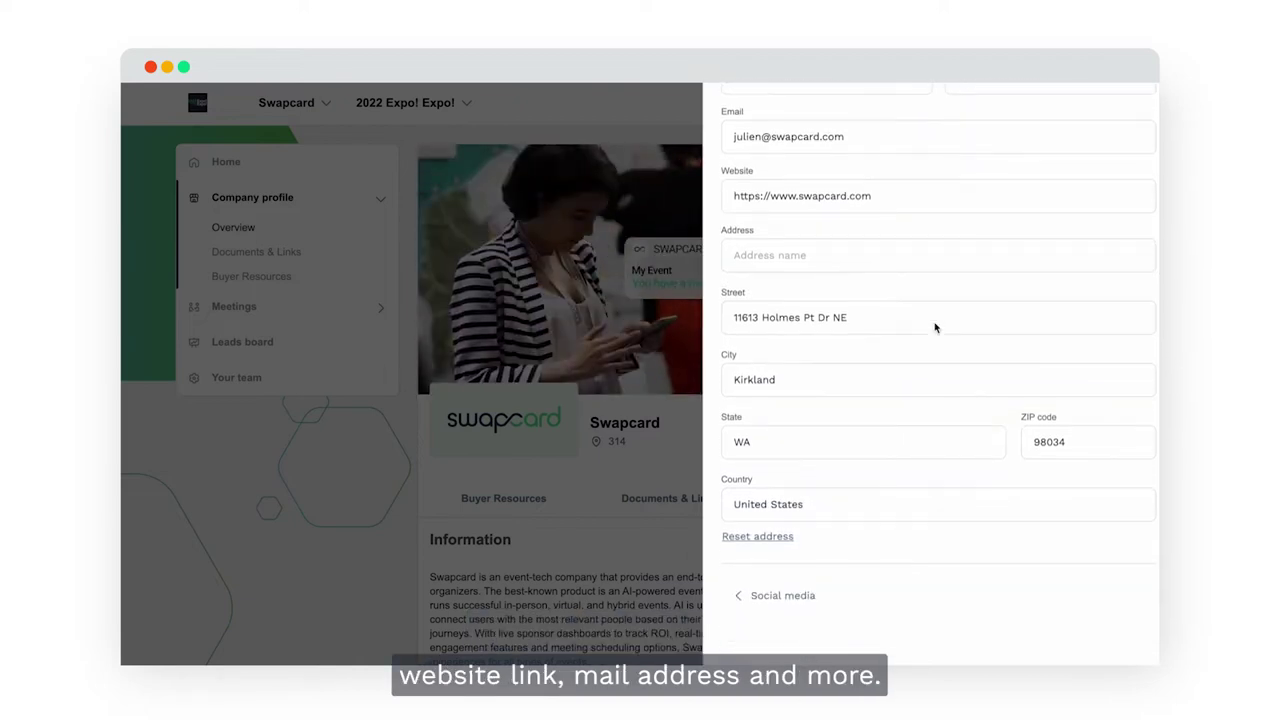
{"action": "scroll", "coordinate": [934, 325], "scroll_direction": "up", "scroll_amount": 3}
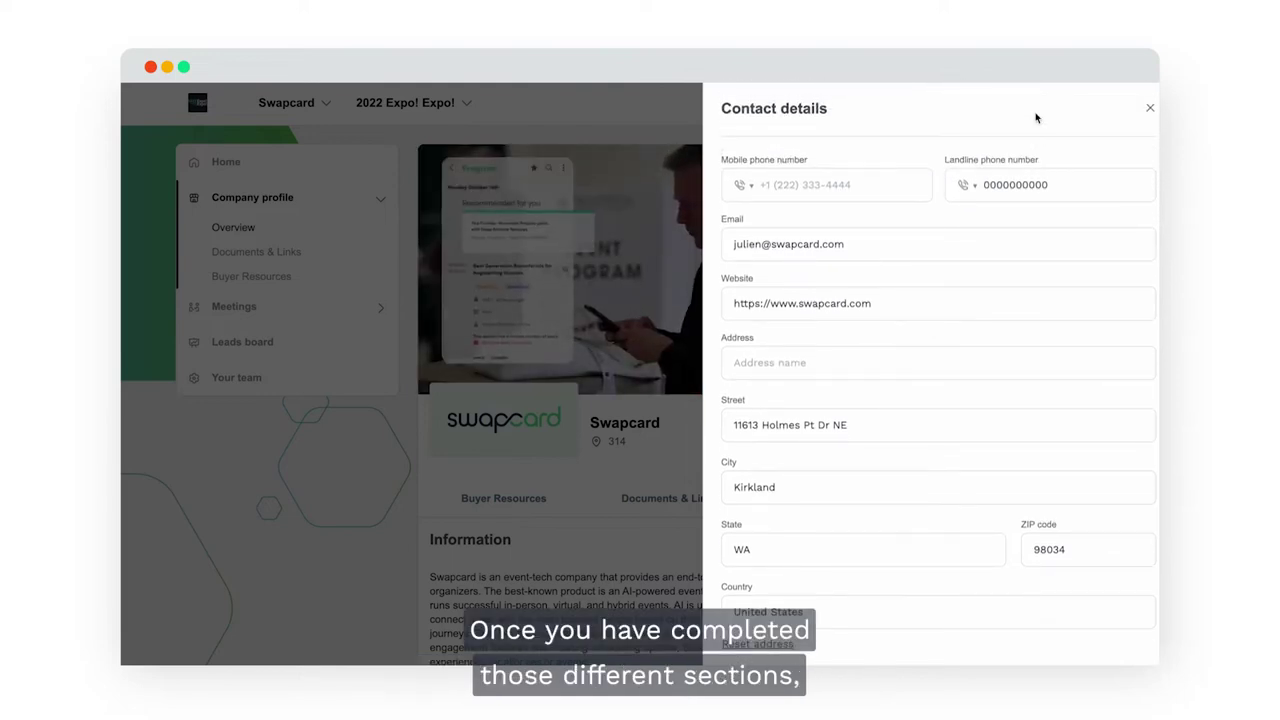
{"action": "left_click", "coordinate": [1147, 110]}
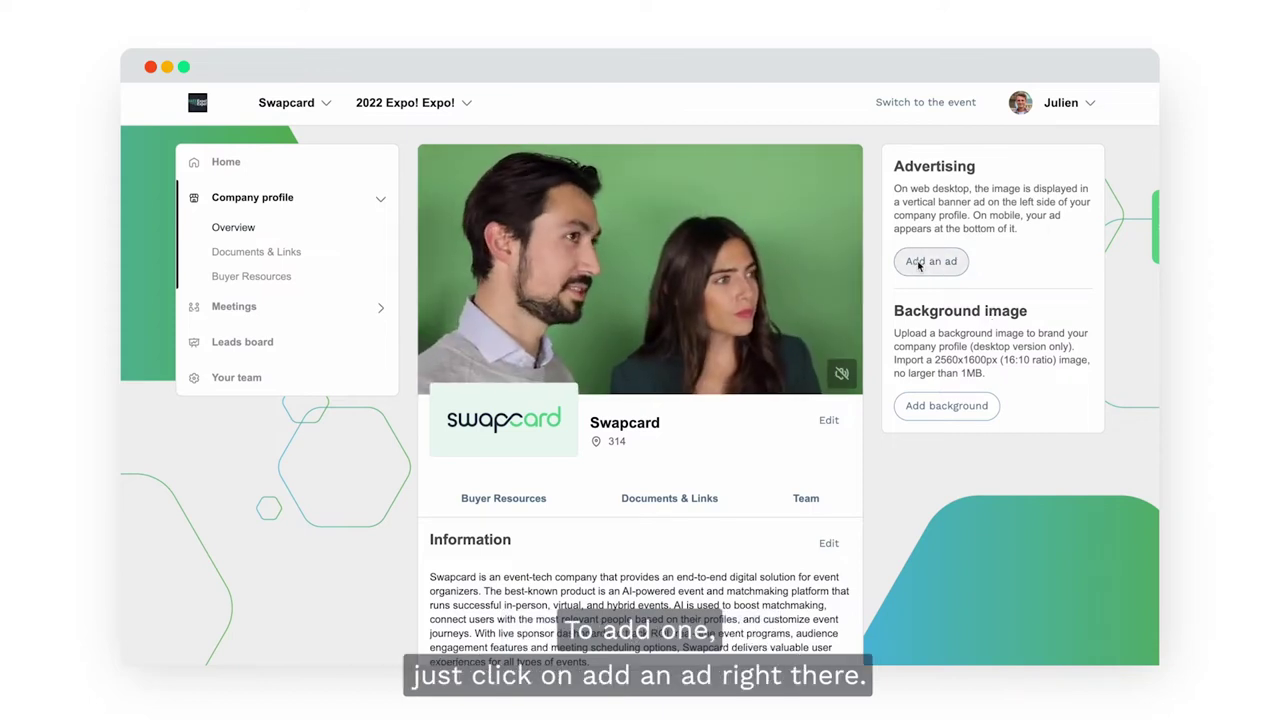
Start a new company ad and upload the vertical Swapcard ad image from the IAEE booth folder, saving its crop.
{"action": "left_click", "coordinate": [918, 264]}
{"action": "left_click", "coordinate": [422, 229]}
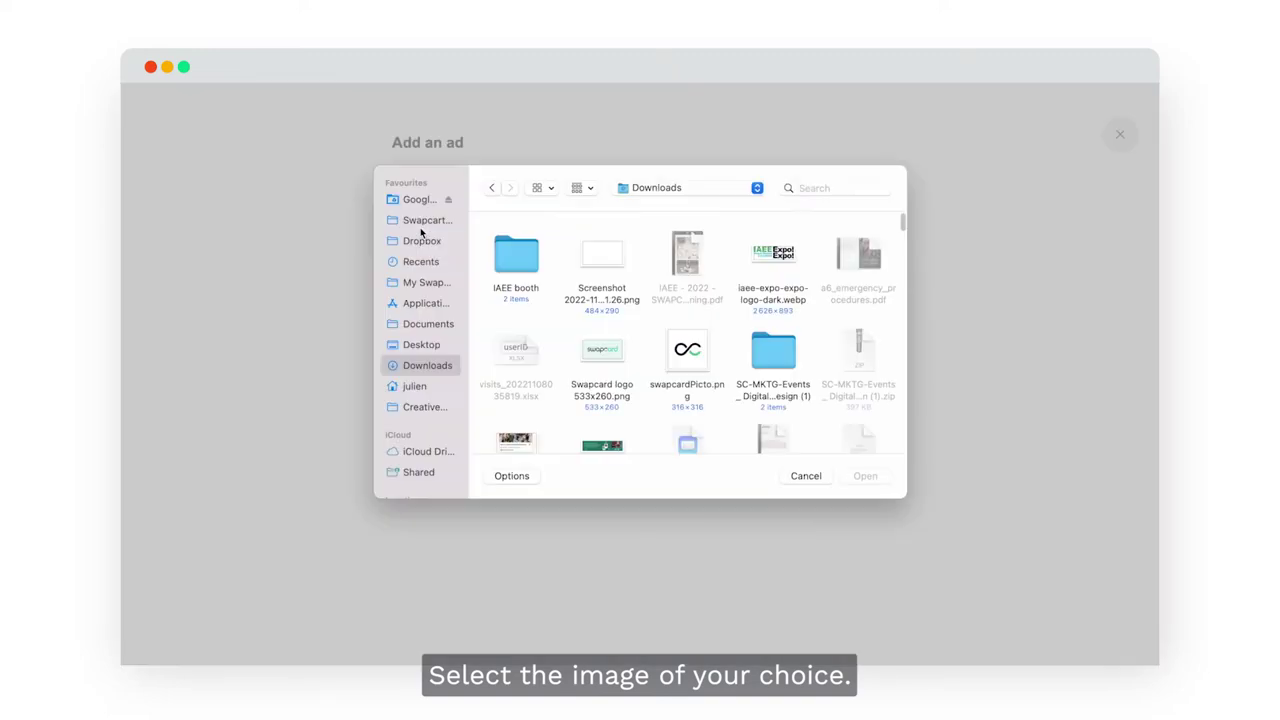
{"action": "double_click", "coordinate": [519, 254]}
{"action": "double_click", "coordinate": [594, 255]}
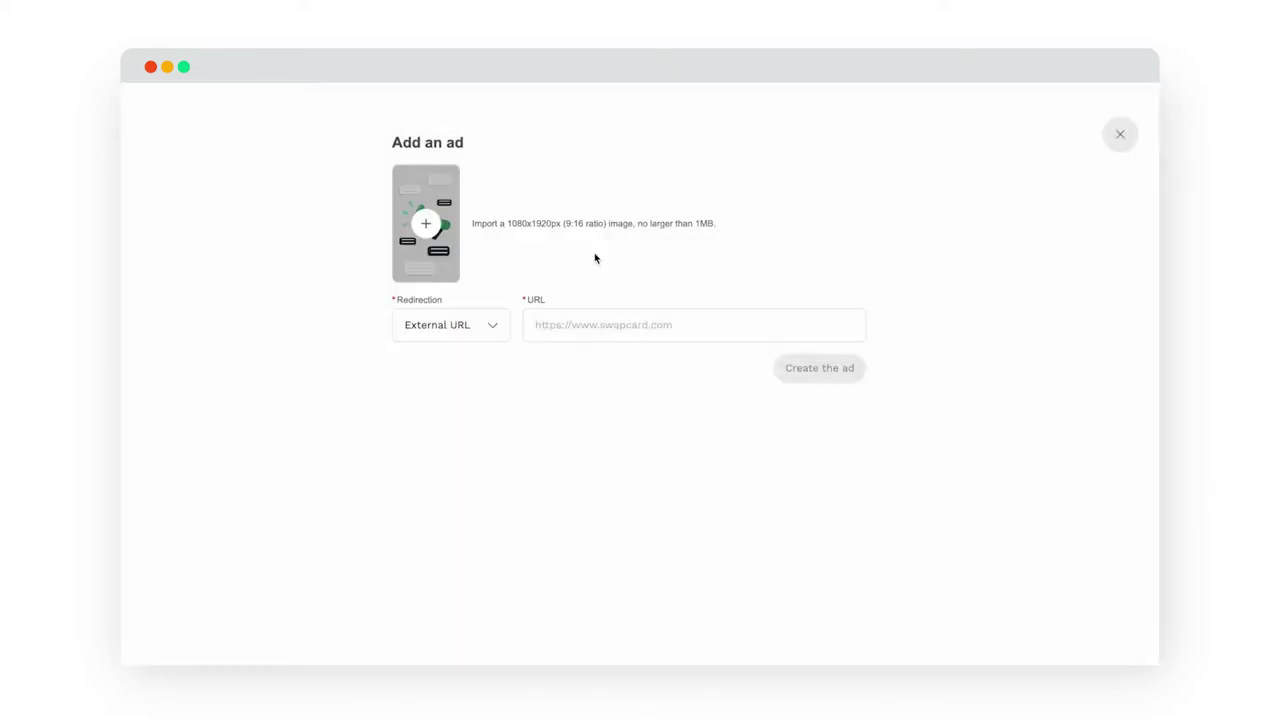
{"action": "left_click", "coordinate": [843, 150]}
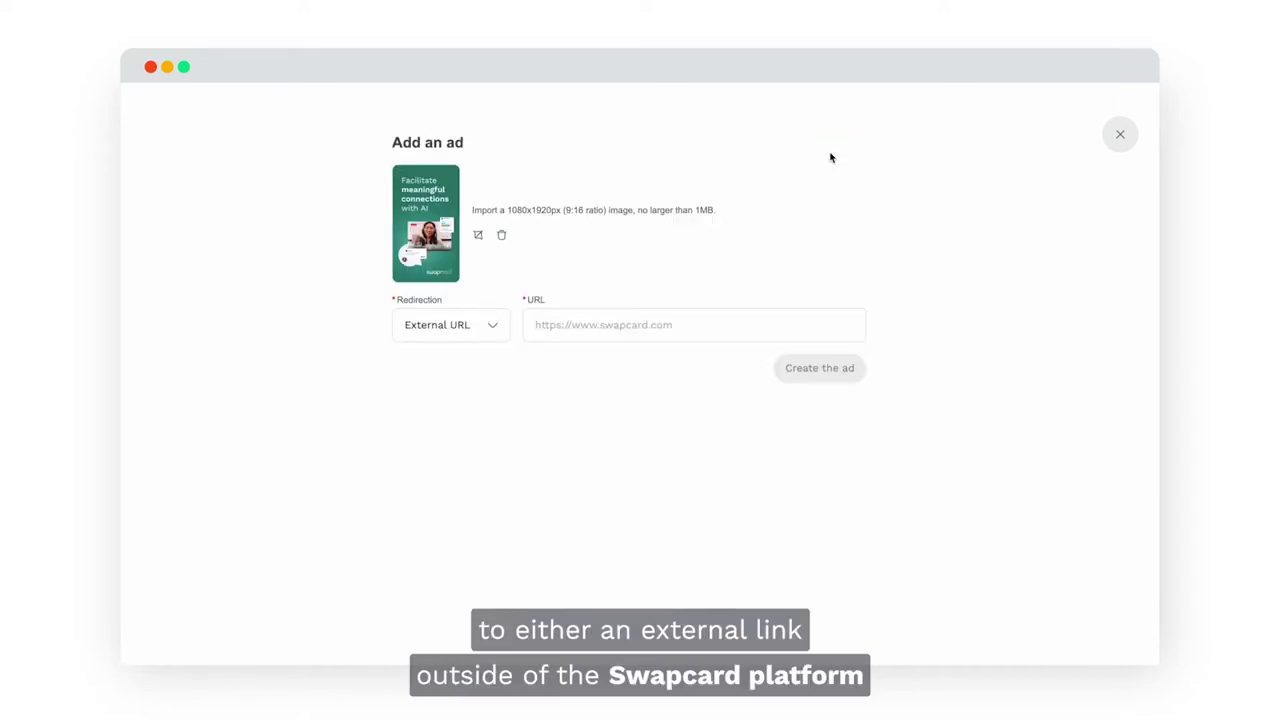
{"action": "left_click", "coordinate": [456, 327]}
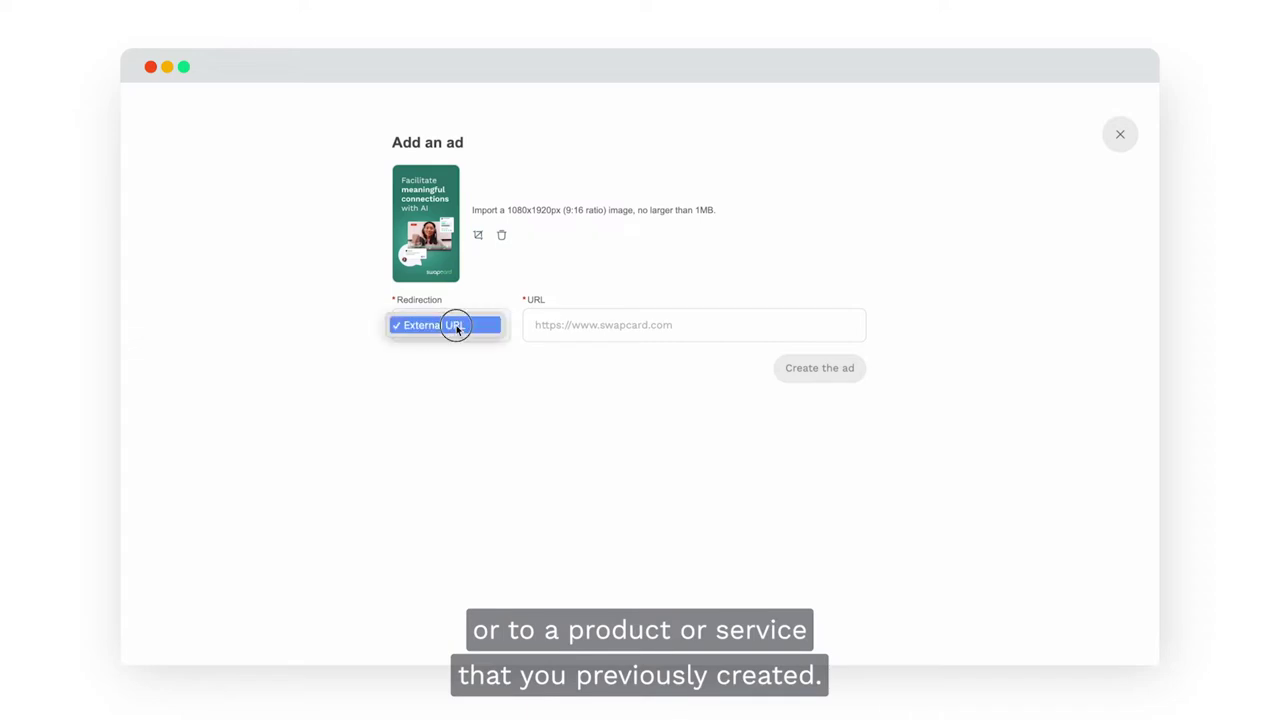
{"action": "left_click", "coordinate": [486, 325]}
{"action": "left_click", "coordinate": [601, 327]}
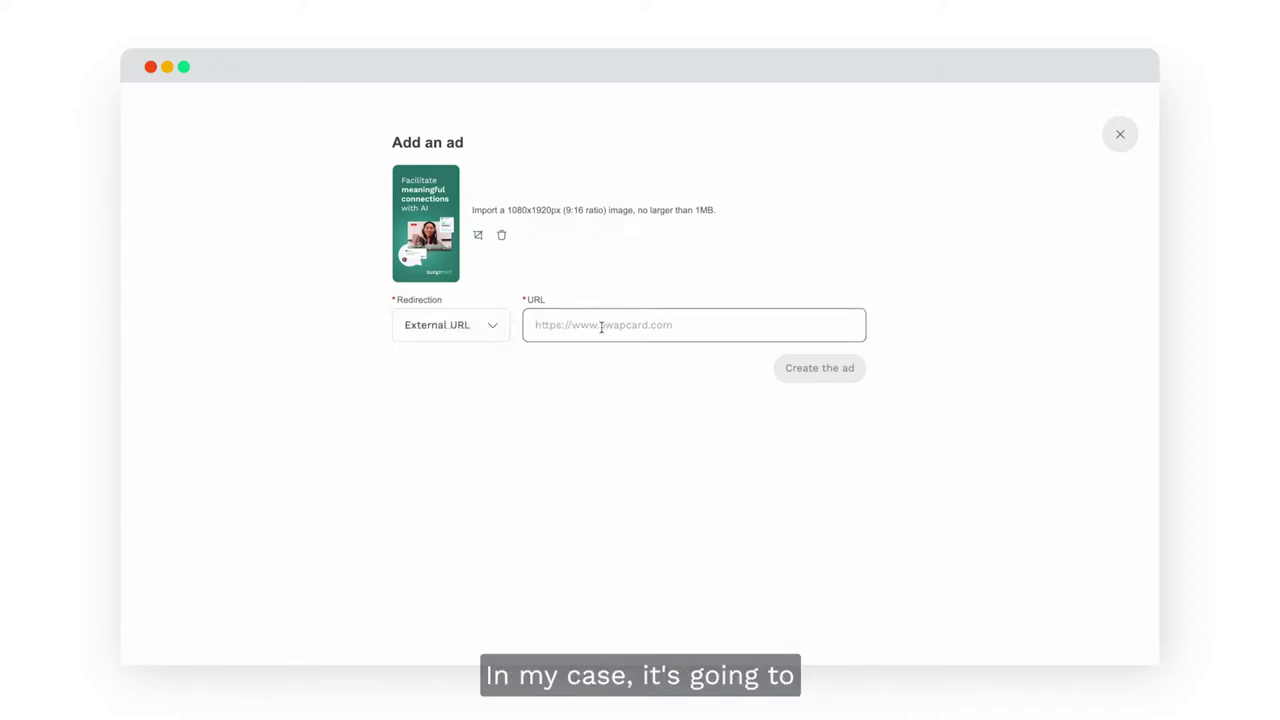
{"action": "key", "text": "super+v"}
{"action": "key", "text": "super+z"}
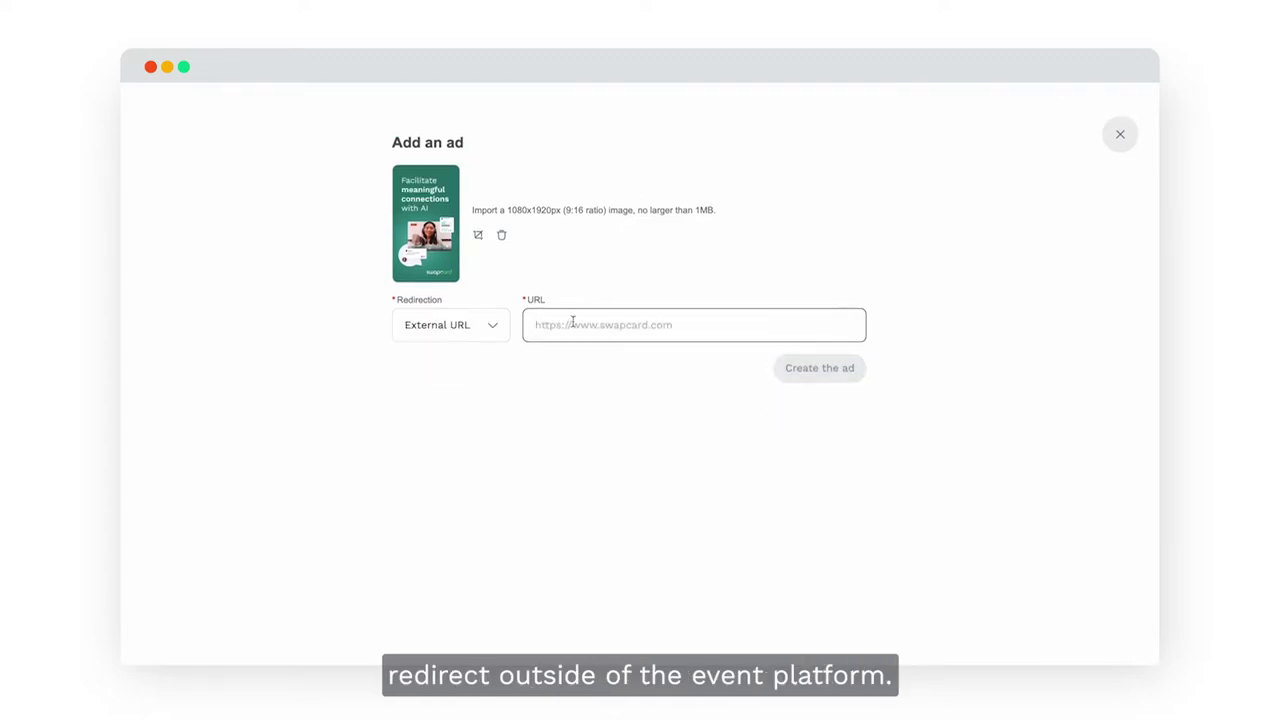
{"action": "type", "text": "https://www.swapcard.com/artificial-intelligence/"}
{"action": "left_click", "coordinate": [829, 408]}
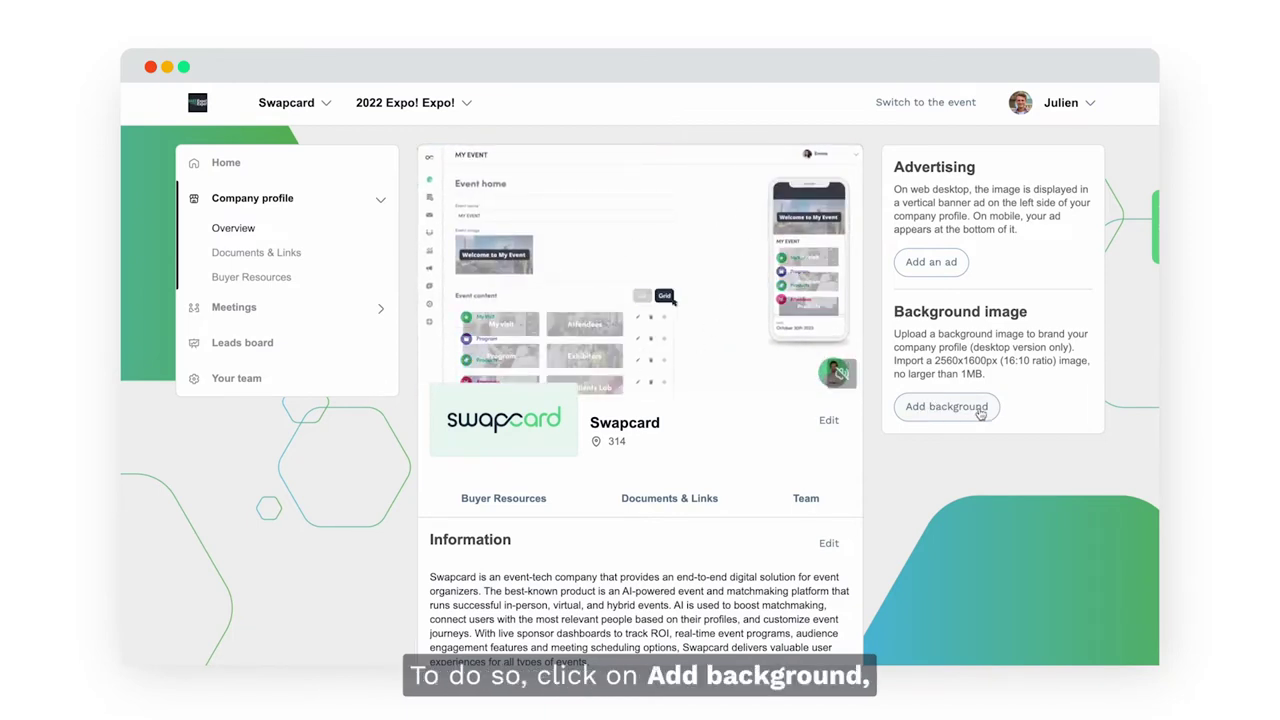
Add the green gradient booth background image to the company profile, keeping the full 2560x1600 crop.
{"action": "left_click_drag", "start_coordinate": [1005, 382], "coordinate": [895, 336]}
{"action": "left_click", "coordinate": [926, 404]}
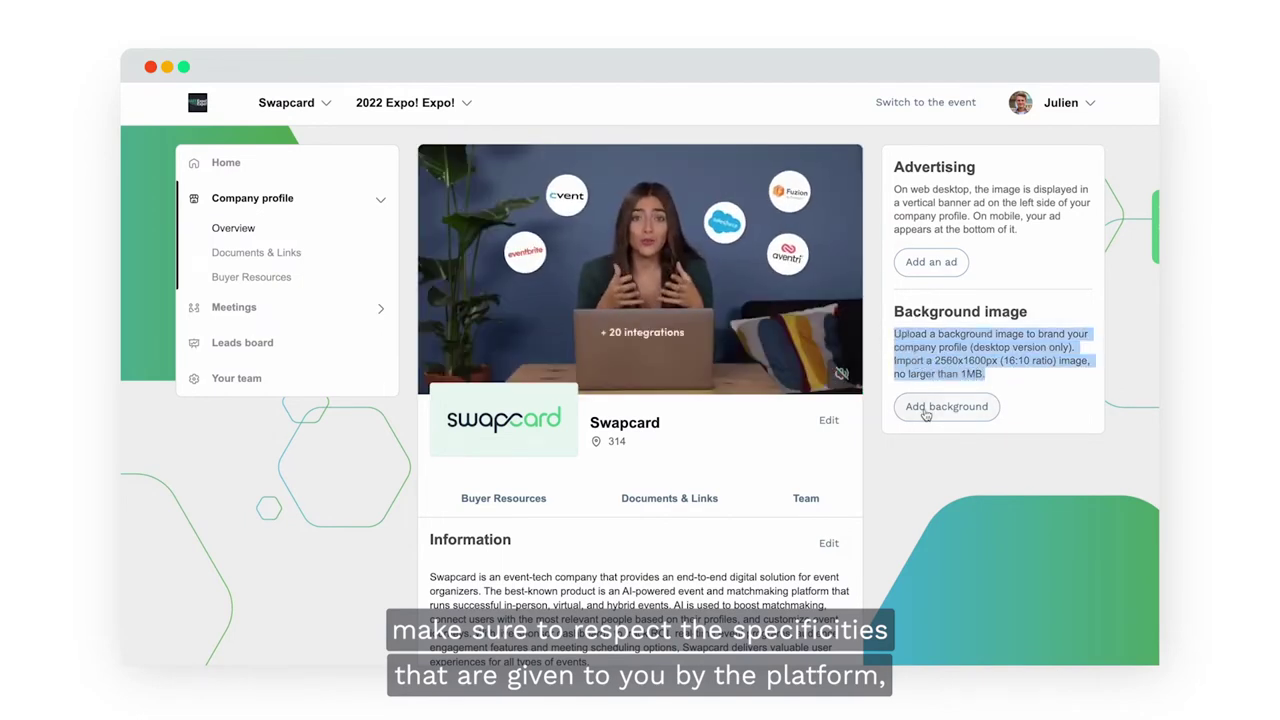
{"action": "double_click", "coordinate": [501, 259]}
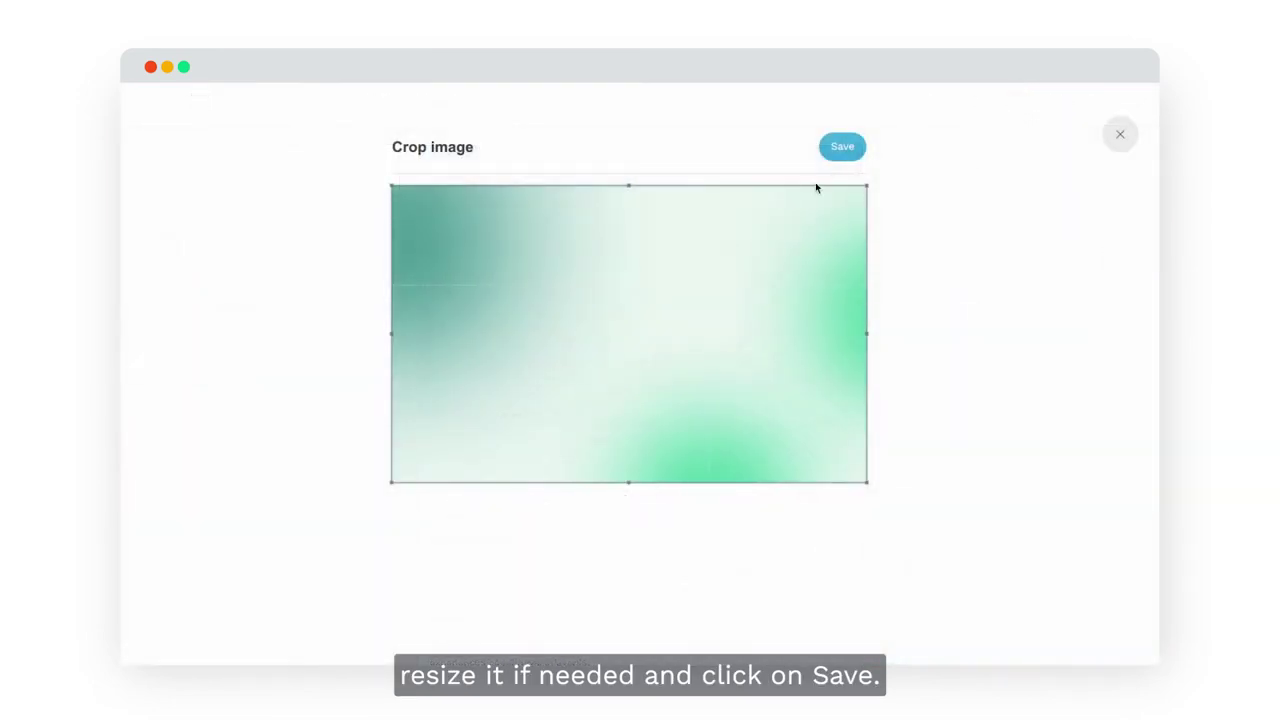
{"action": "left_click", "coordinate": [842, 147]}
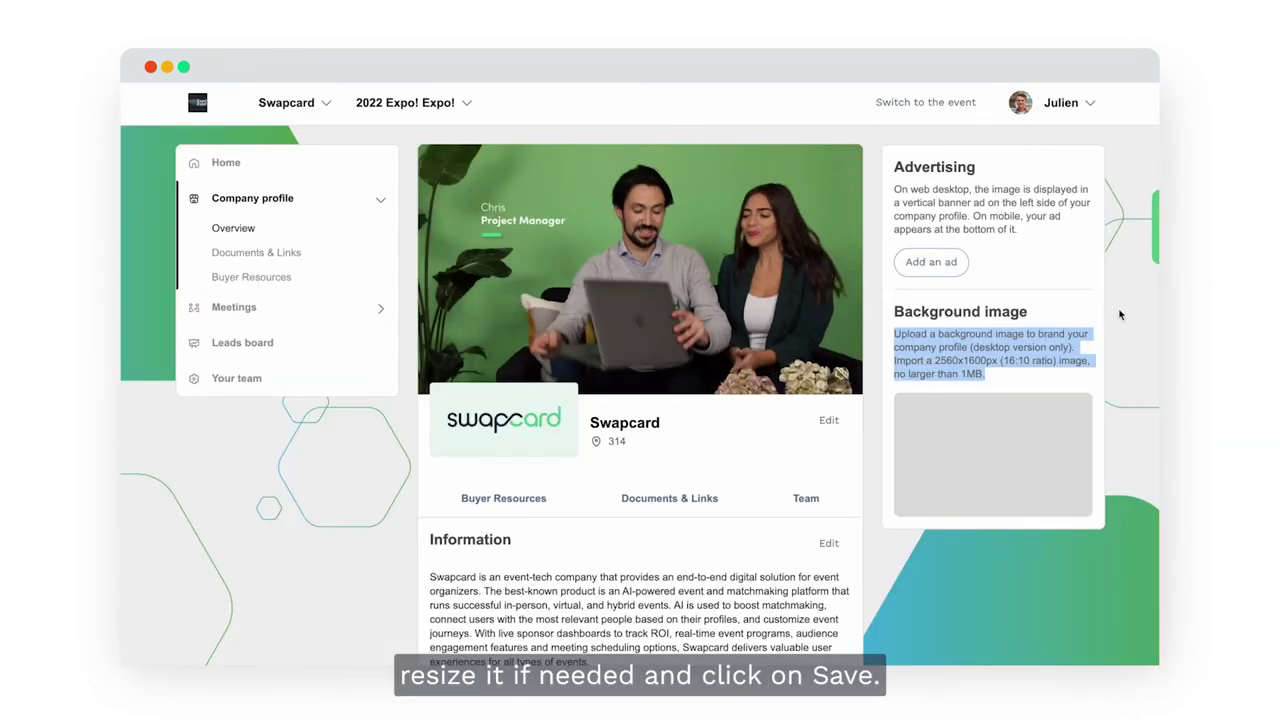
{"action": "left_click", "coordinate": [971, 300]}
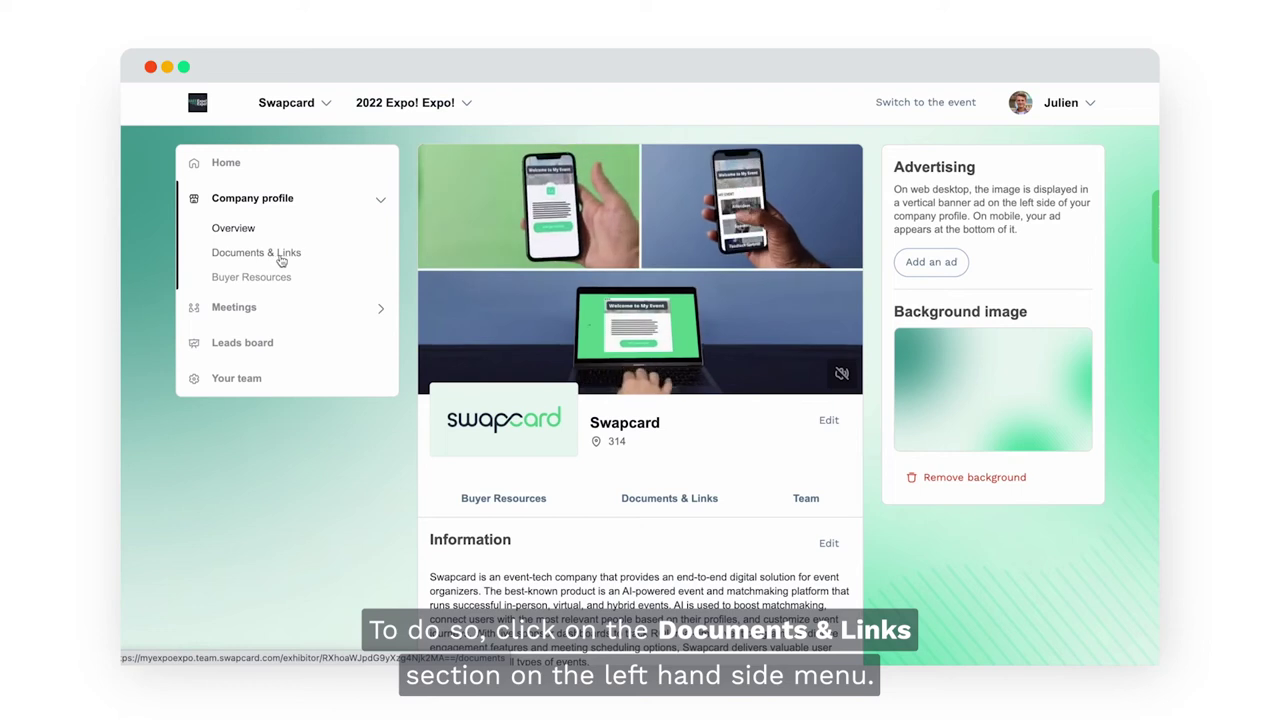
Examine the document upload, title and overview fields for a new document under Documents & Links, and close the form without creating one.
{"action": "left_click", "coordinate": [290, 252]}
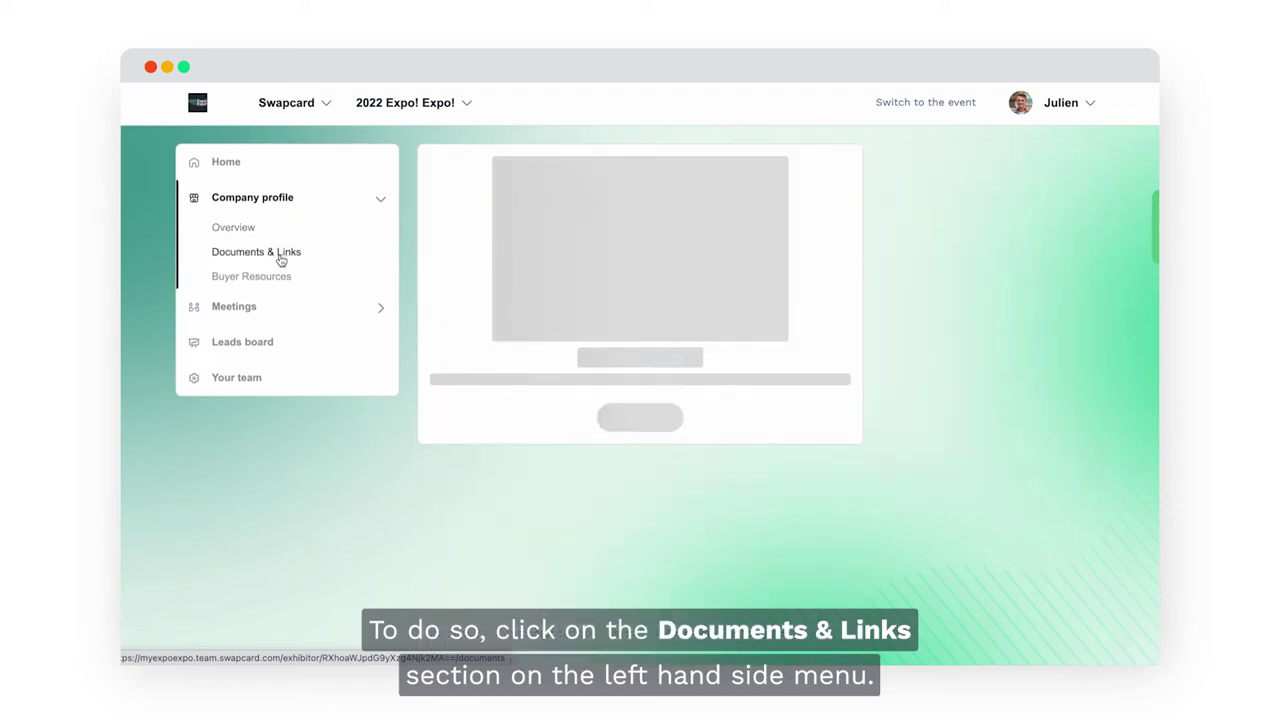
{"action": "left_click", "coordinate": [634, 476]}
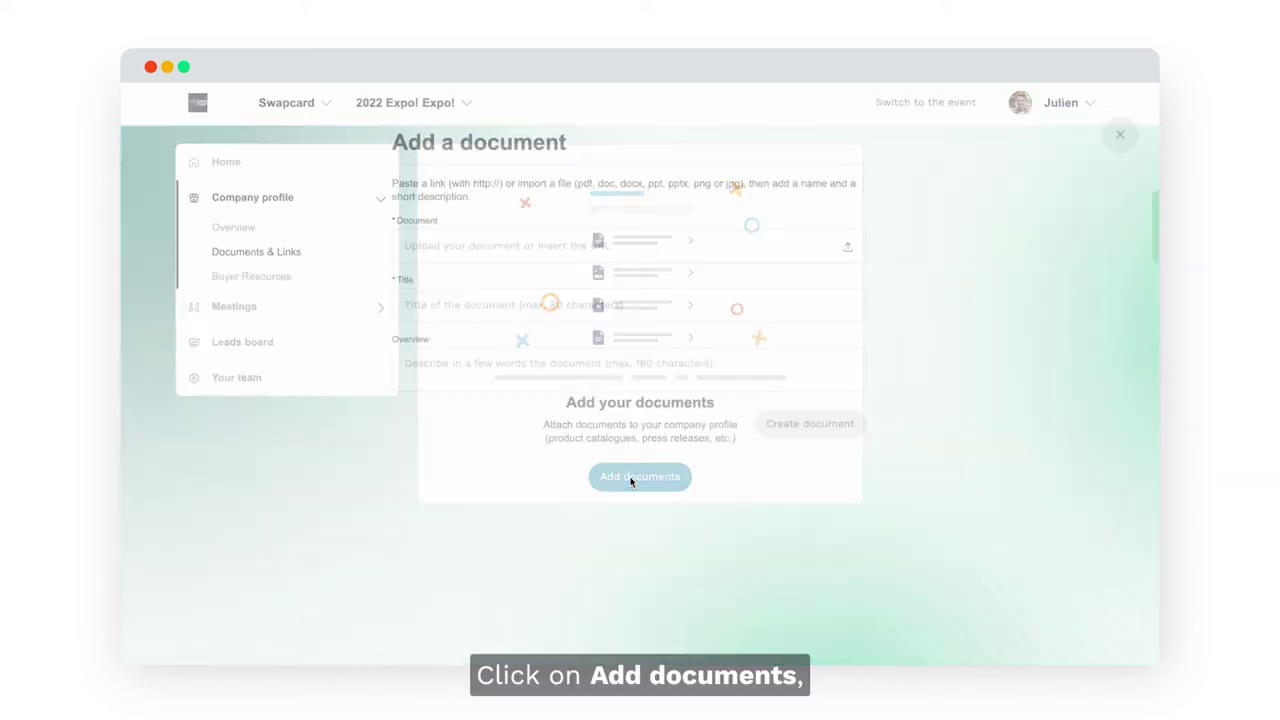
{"action": "left_click", "coordinate": [476, 250]}
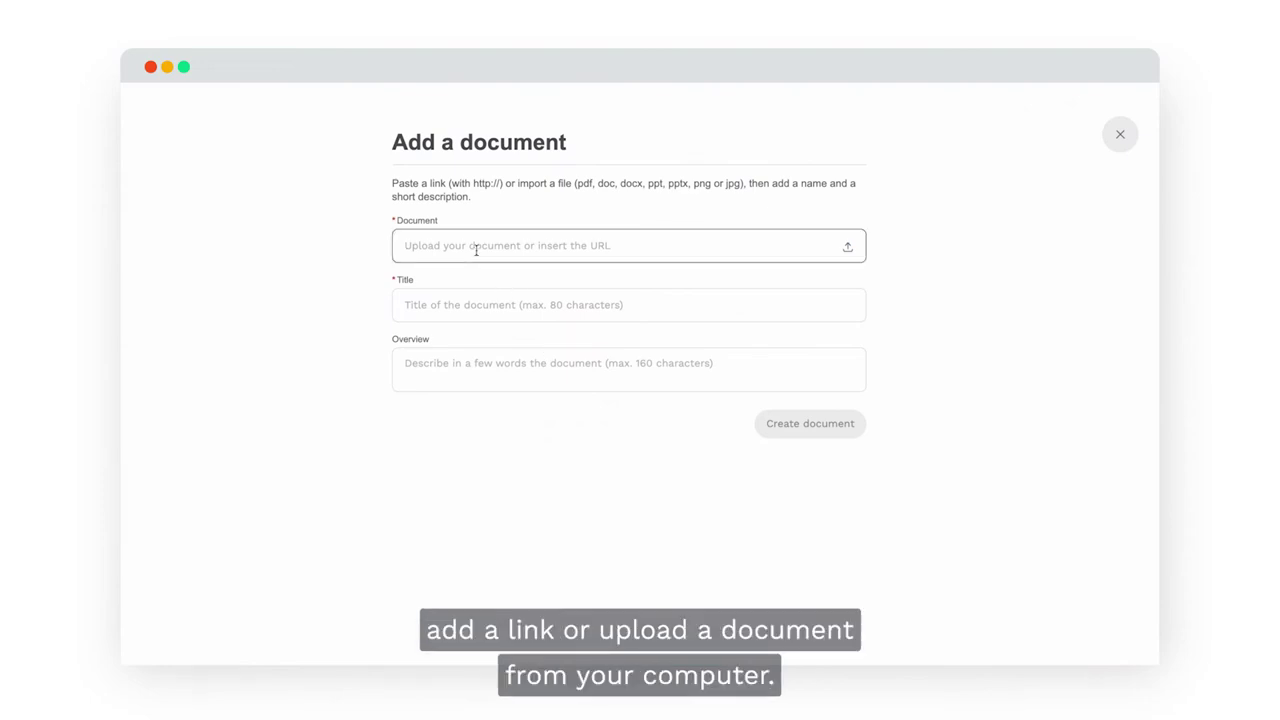
{"action": "left_click", "coordinate": [847, 247]}
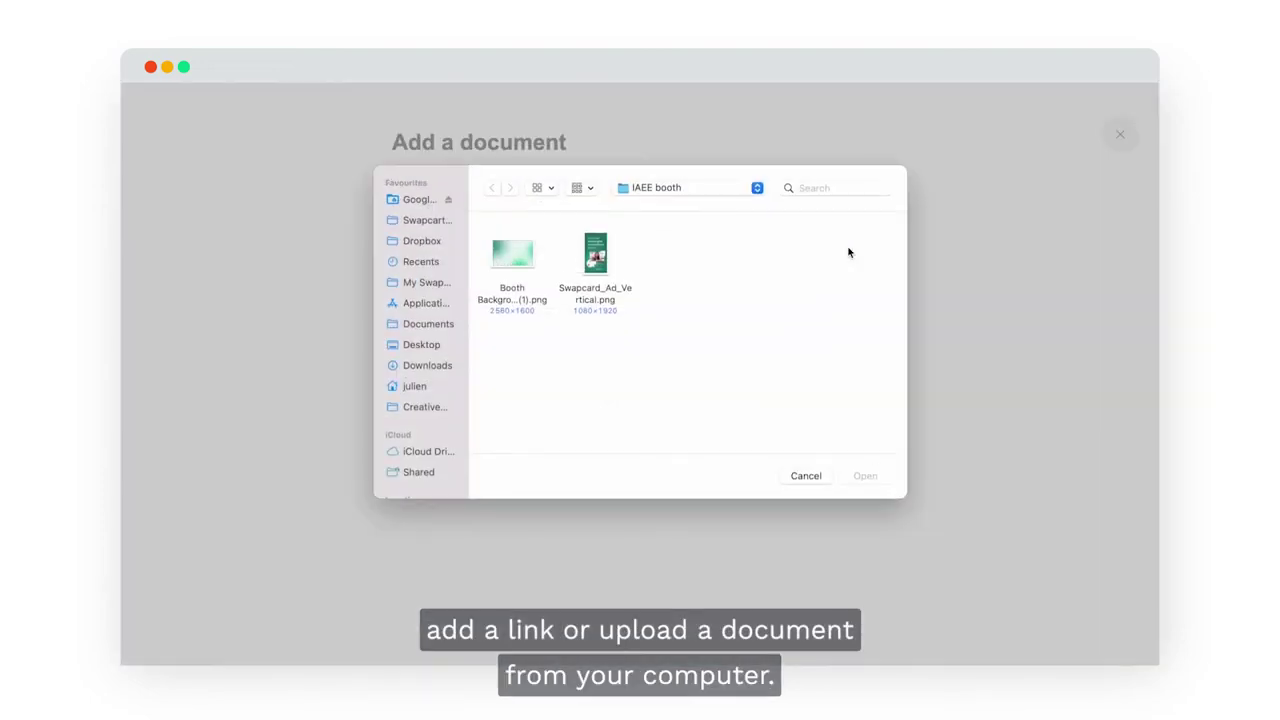
{"action": "left_click", "coordinate": [804, 474]}
{"action": "left_click", "coordinate": [445, 297]}
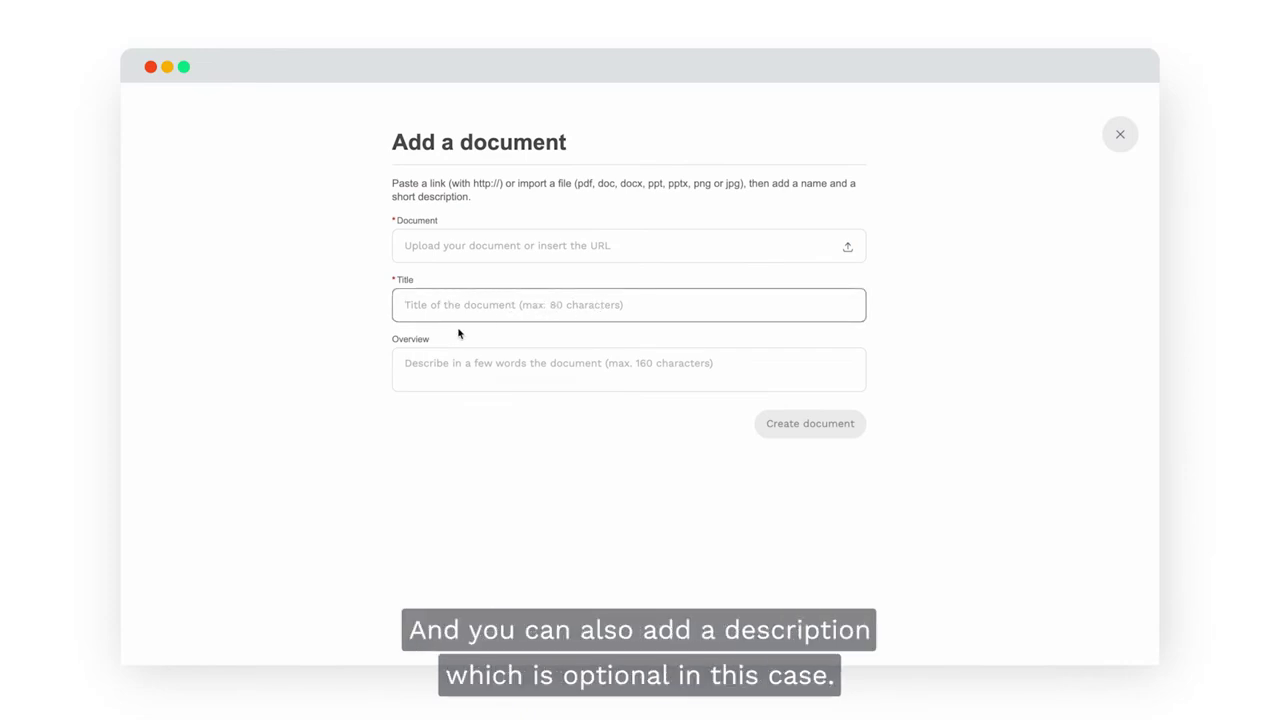
{"action": "left_click", "coordinate": [416, 364]}
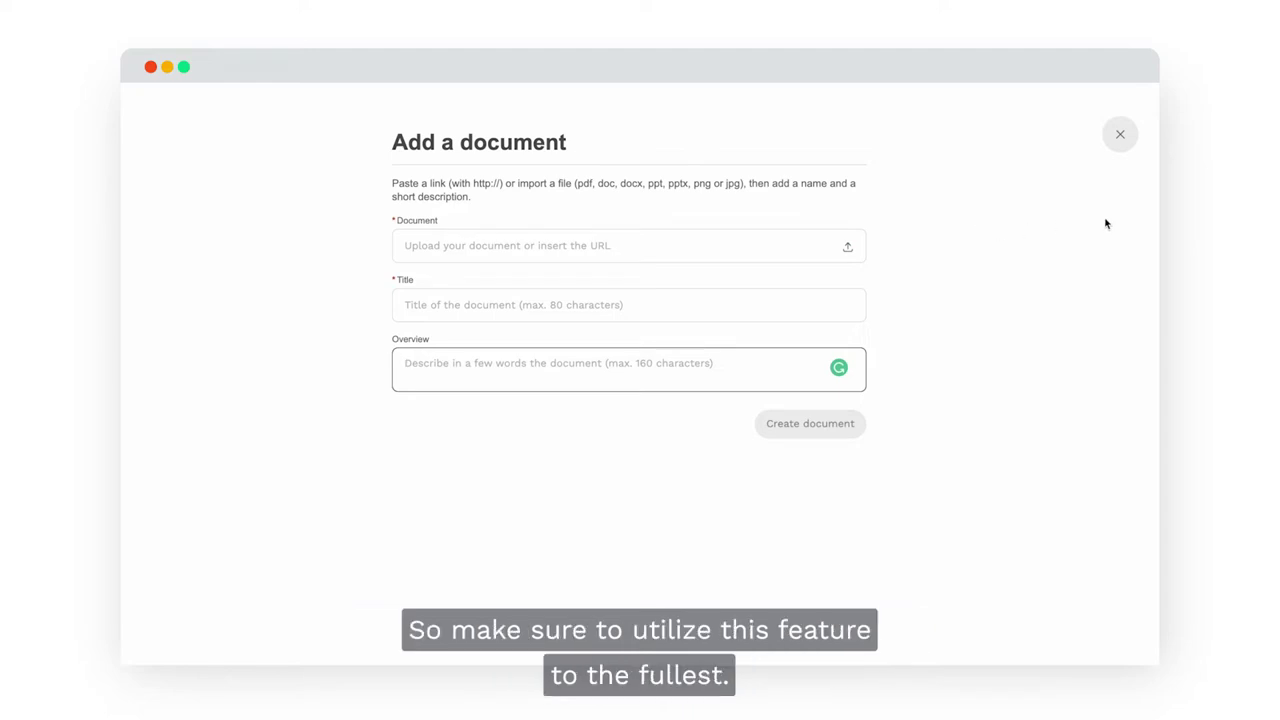
{"action": "left_click", "coordinate": [1120, 136]}
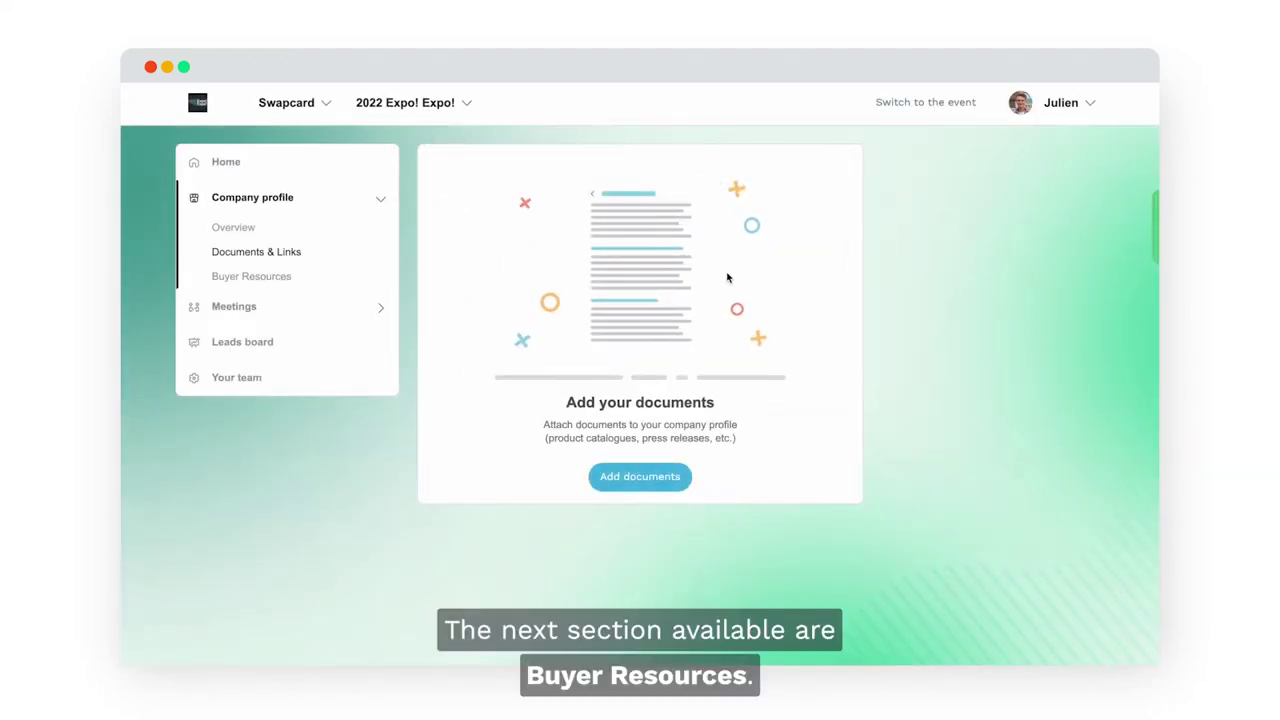
Create a buyer resource in the Case Study category named "Case Study - Swapcard", leaving the description empty.
{"action": "left_click", "coordinate": [256, 278]}
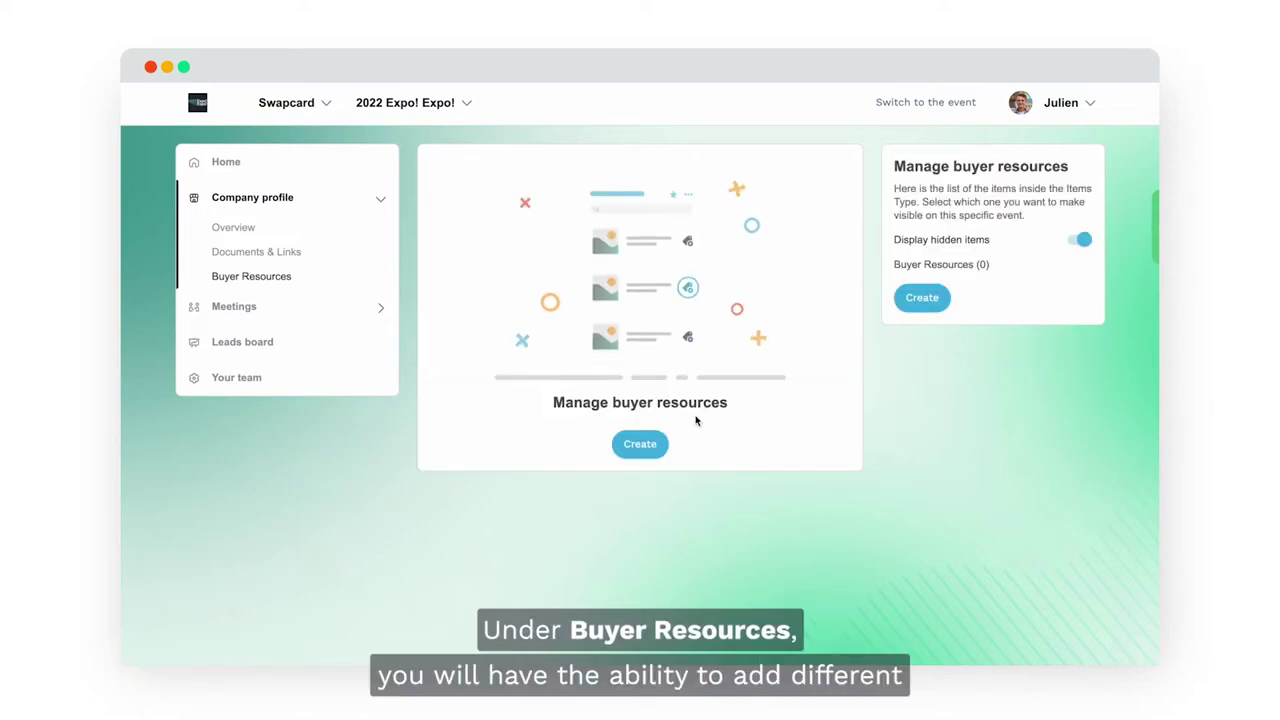
{"action": "left_click", "coordinate": [646, 448]}
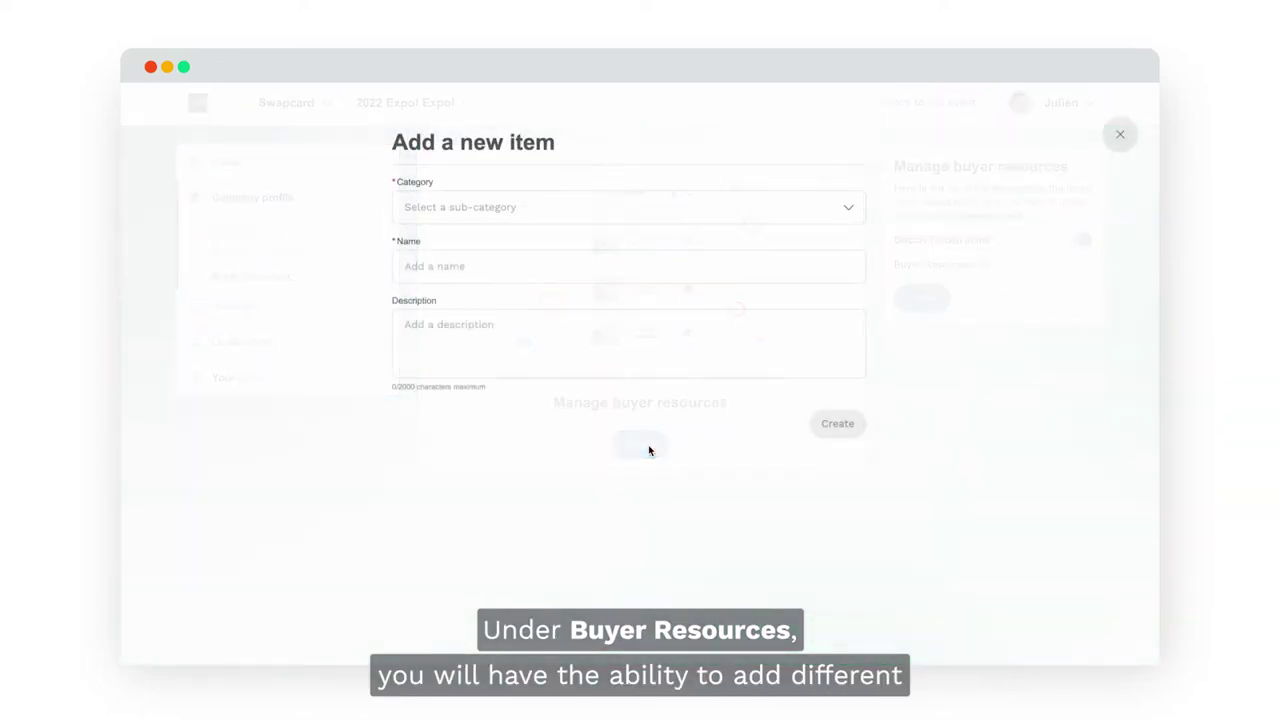
{"action": "left_click", "coordinate": [452, 208]}
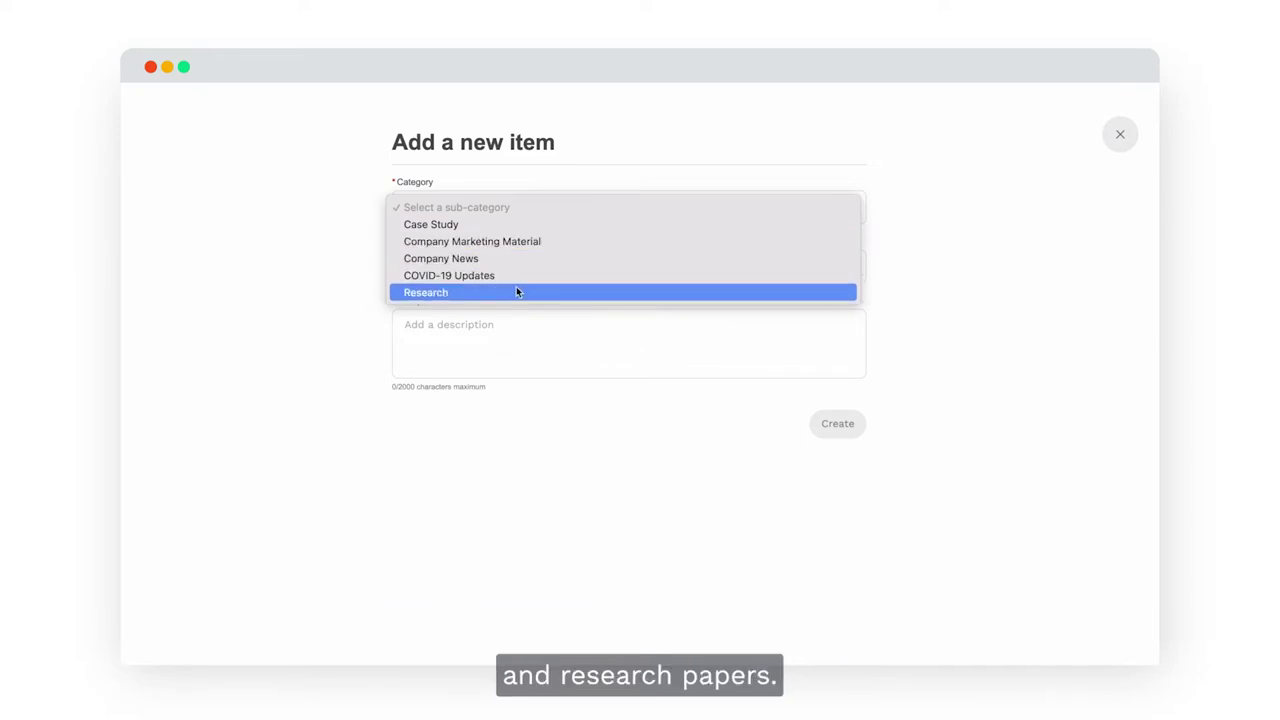
{"action": "left_click", "coordinate": [480, 228]}
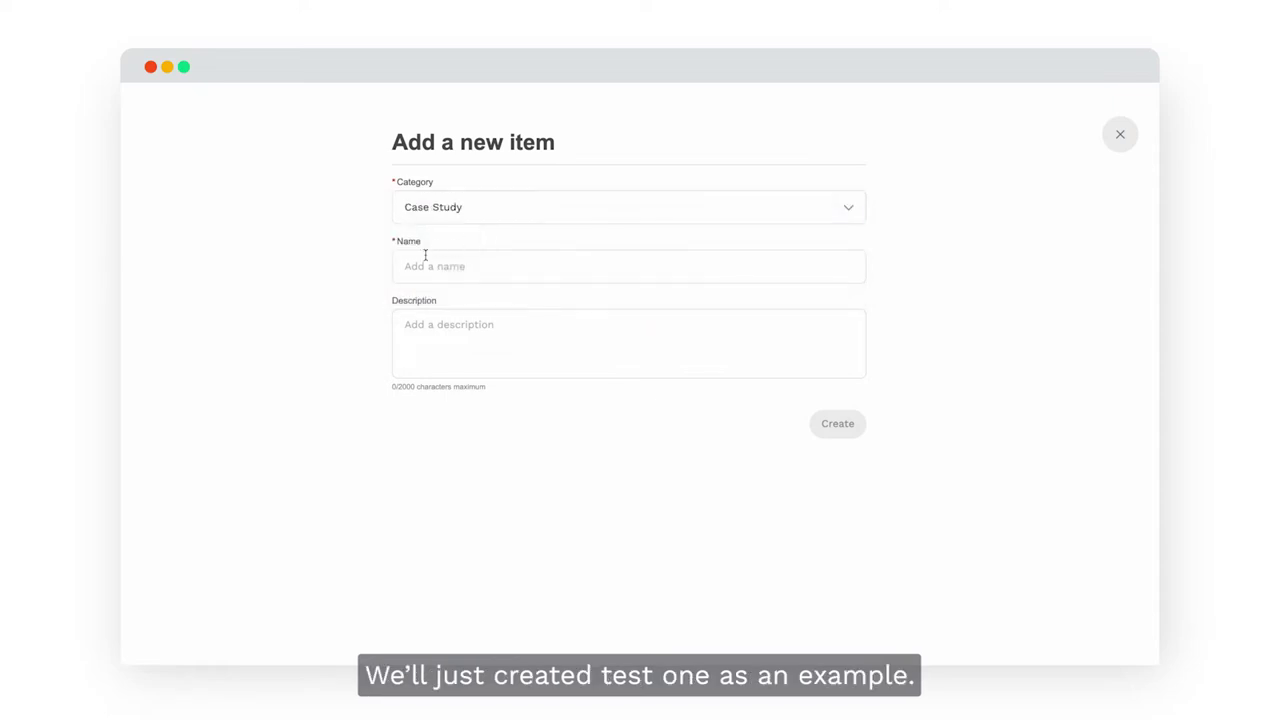
{"action": "left_click", "coordinate": [471, 265]}
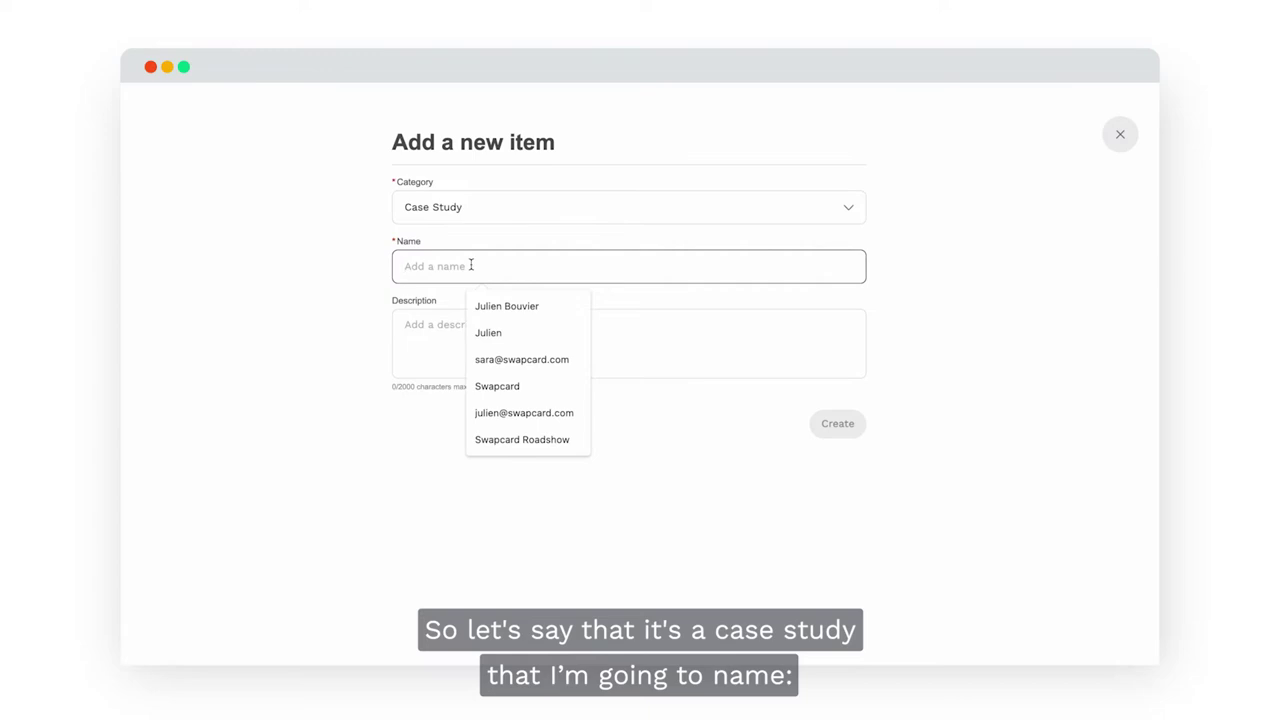
{"action": "type", "text": "Case Stu"}
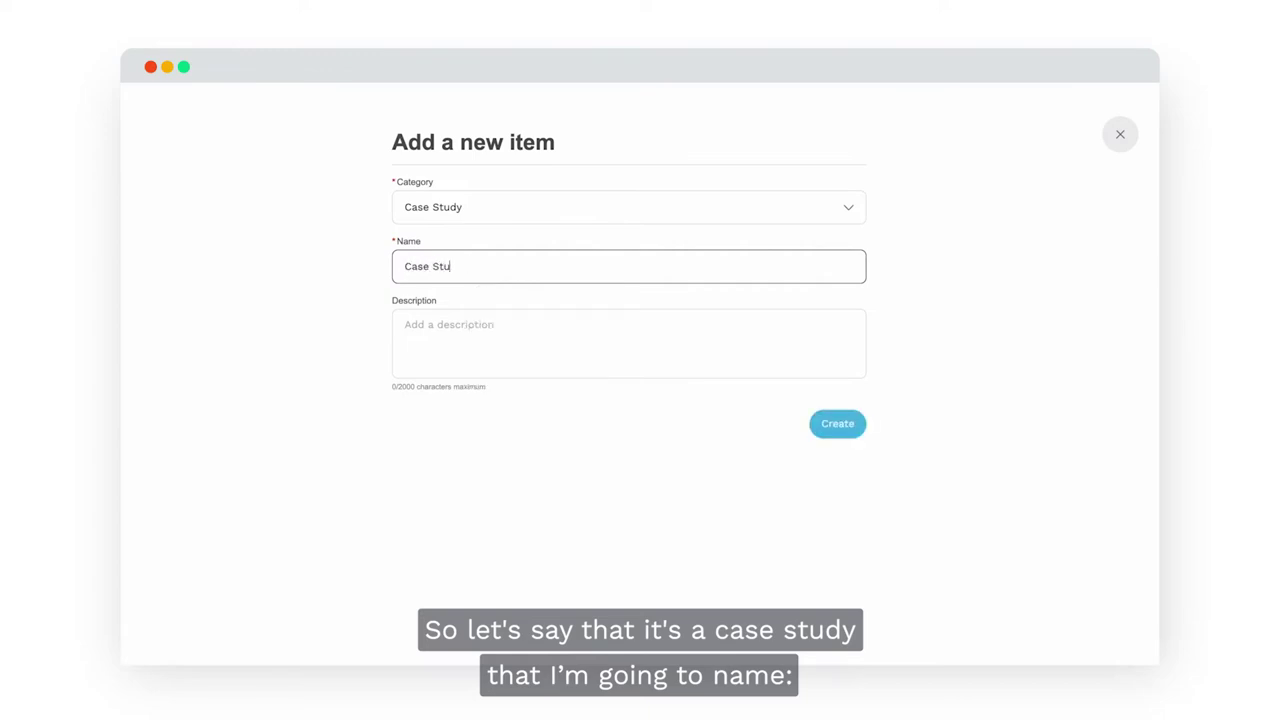
{"action": "type", "text": "dy - Swapcard"}
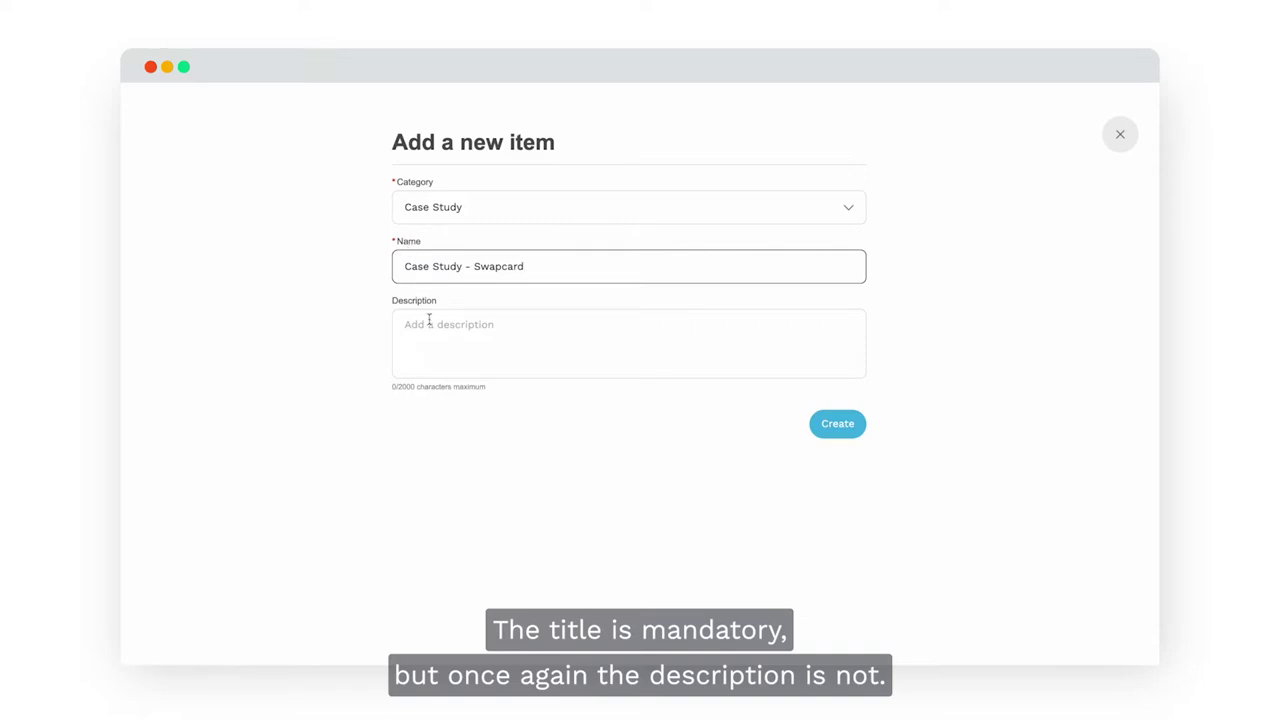
{"action": "left_click", "coordinate": [429, 322]}
{"action": "left_click", "coordinate": [839, 423]}
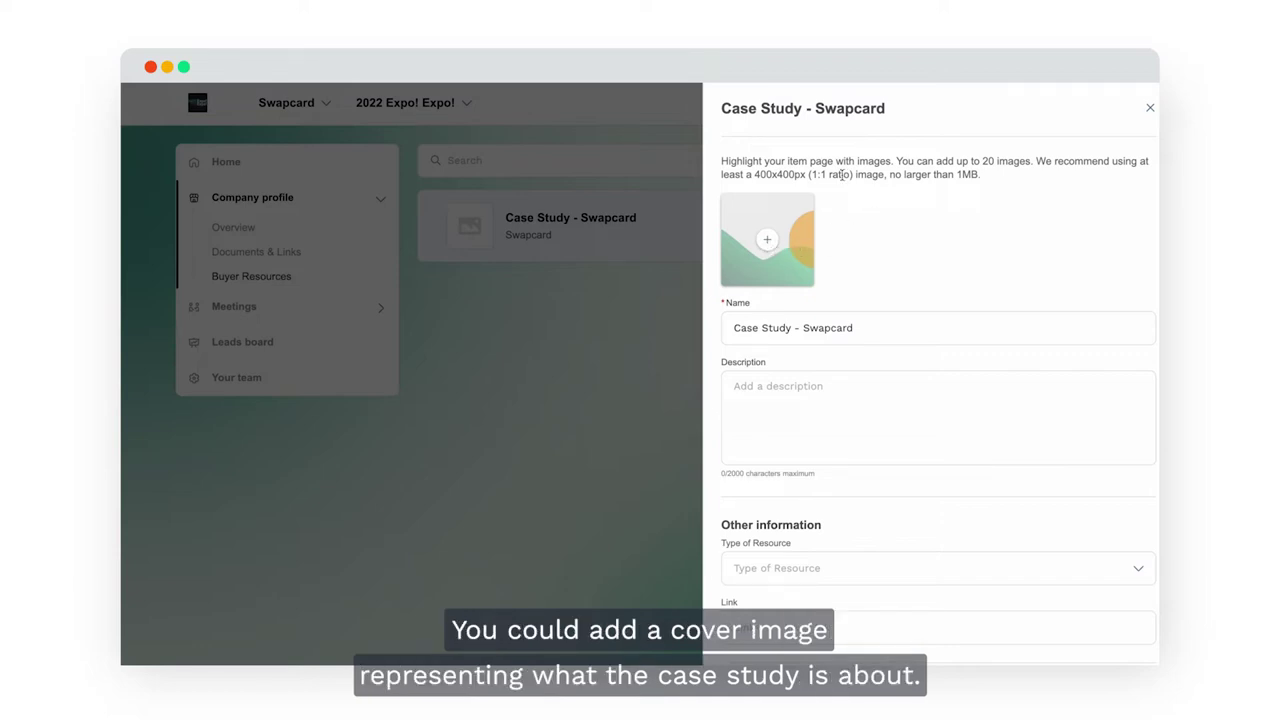
Review the image recommendations for the case study and look at its image upload, cancelling without choosing a file.
{"action": "left_click_drag", "start_coordinate": [720, 160], "coordinate": [993, 177]}
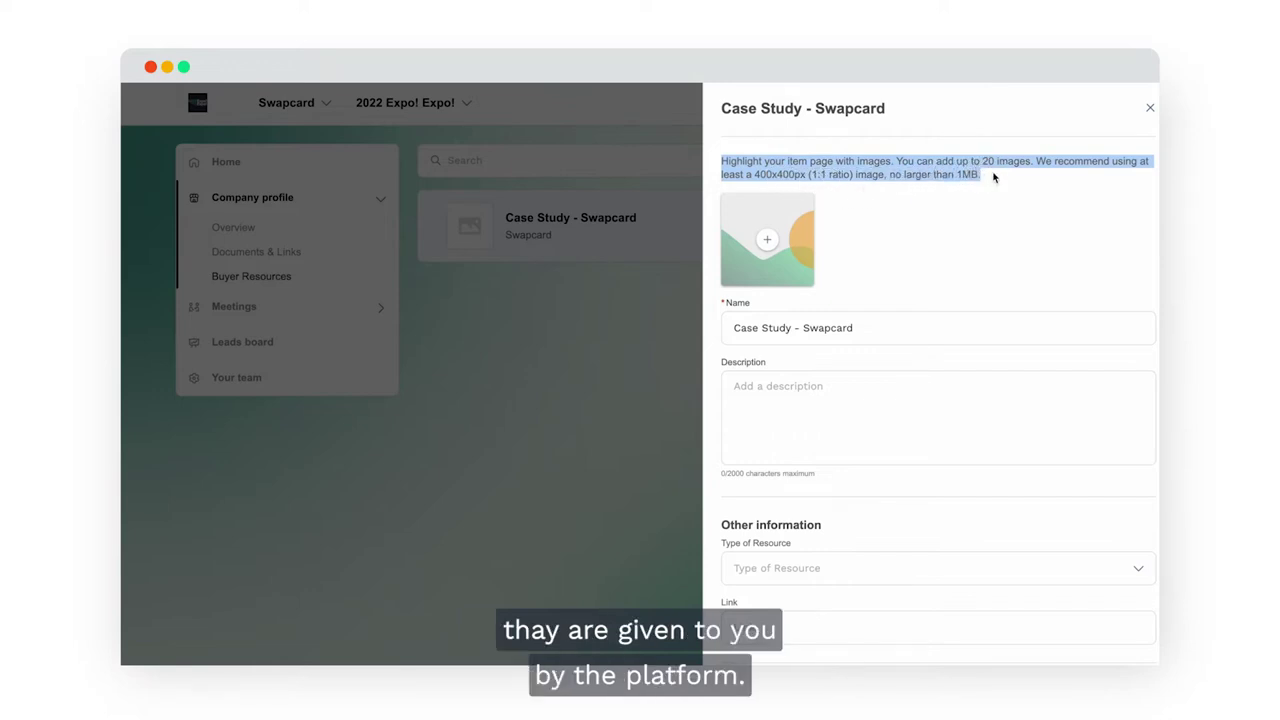
{"action": "left_click", "coordinate": [912, 222]}
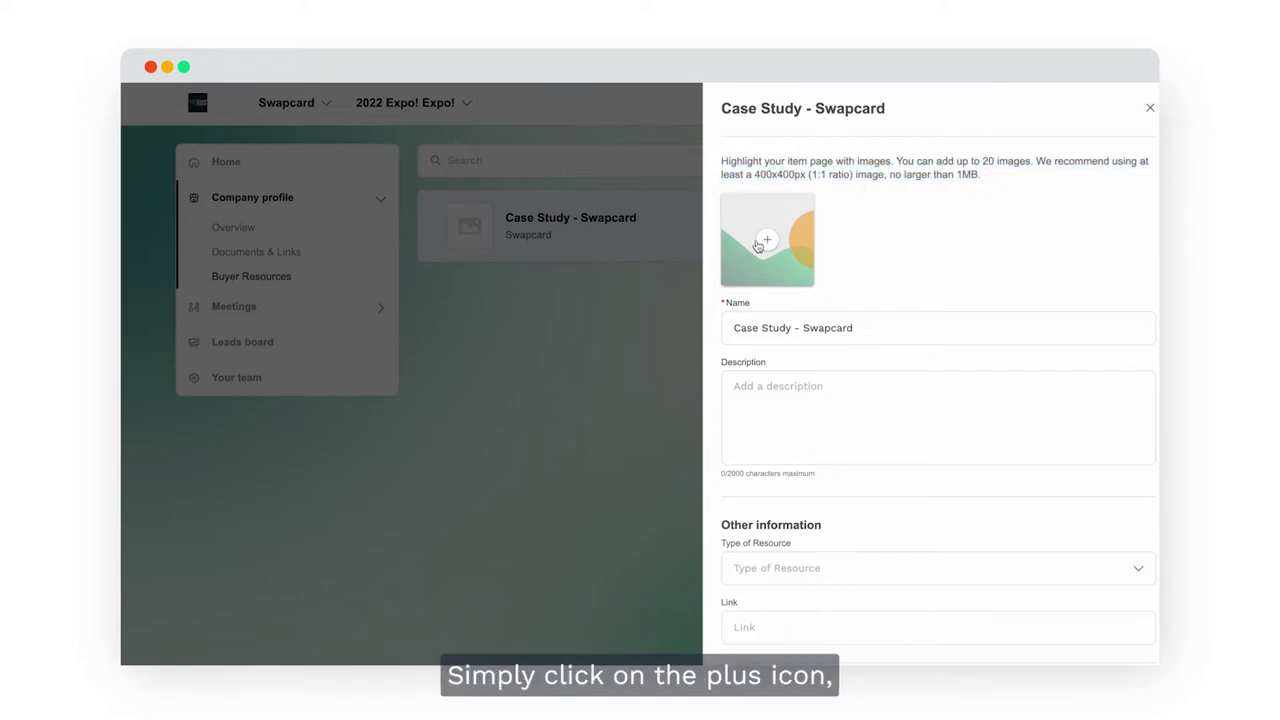
{"action": "left_click", "coordinate": [768, 242]}
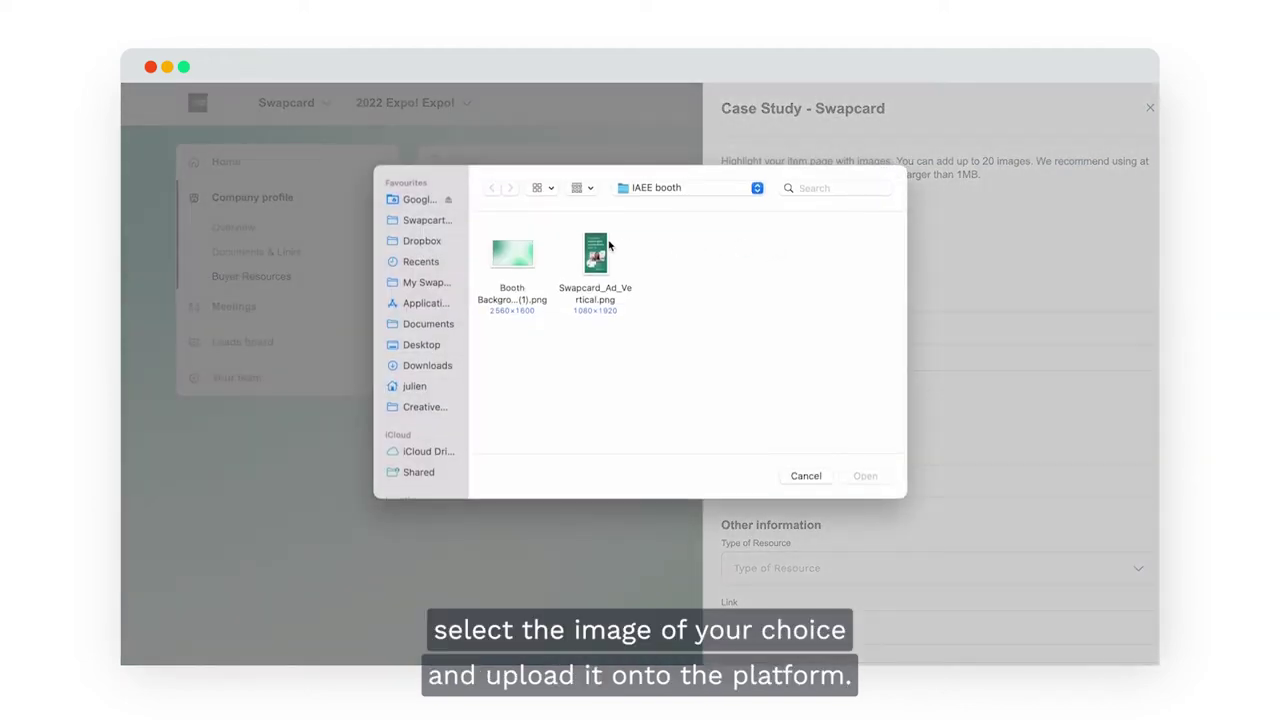
{"action": "left_click", "coordinate": [792, 478]}
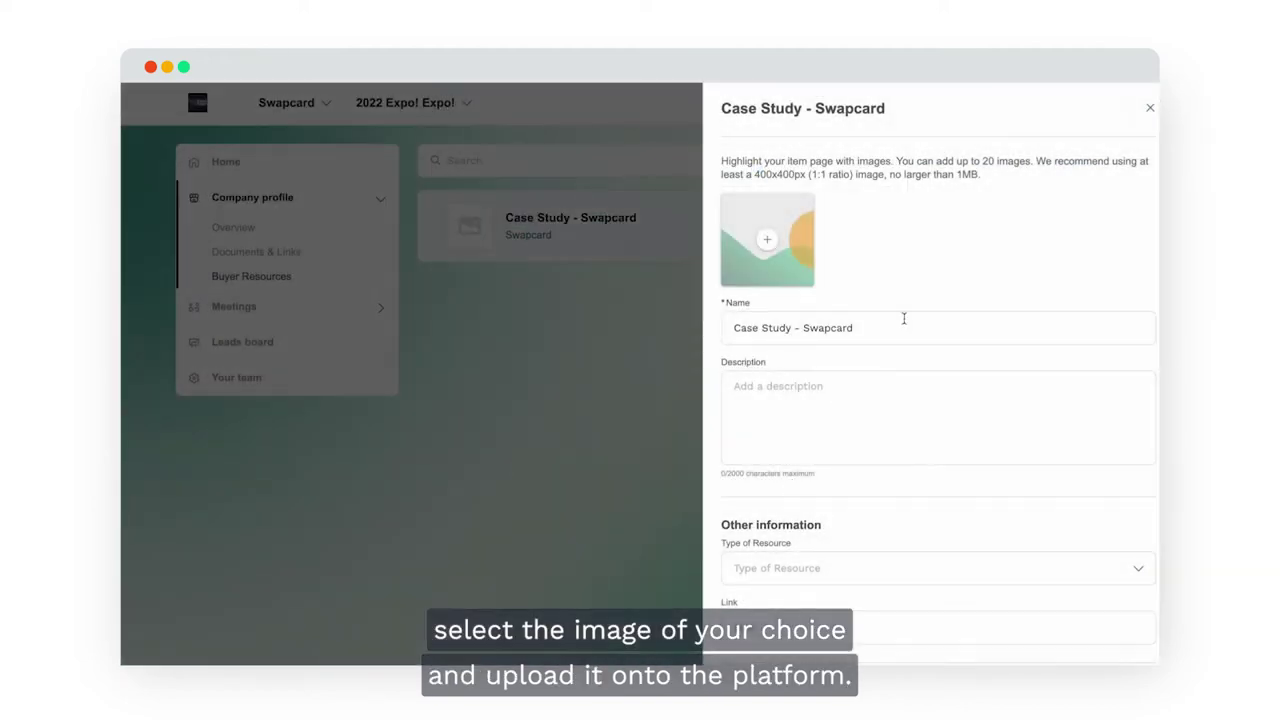
Set the case study's type of resource to Website, leave its link empty, and close the item details.
{"action": "scroll", "coordinate": [944, 282], "scroll_direction": "down", "scroll_amount": 2}
{"action": "scroll", "coordinate": [944, 282], "scroll_direction": "down", "scroll_amount": 1}
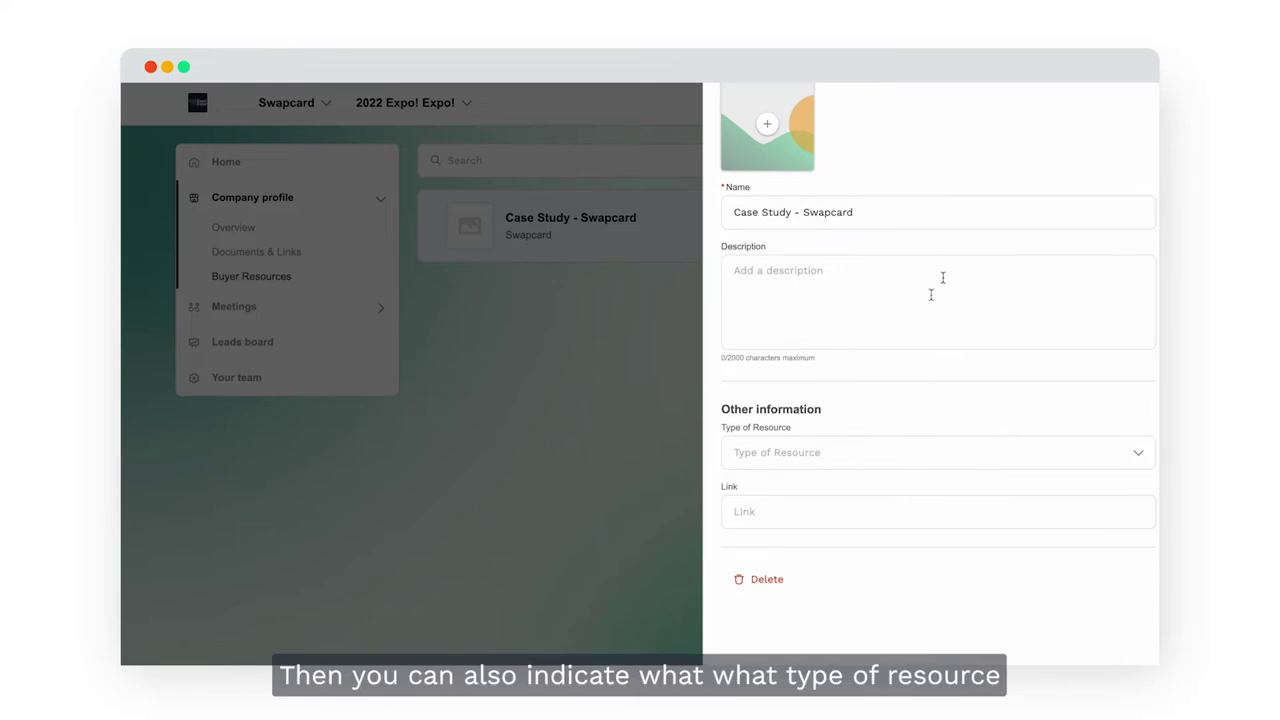
{"action": "left_click", "coordinate": [790, 458]}
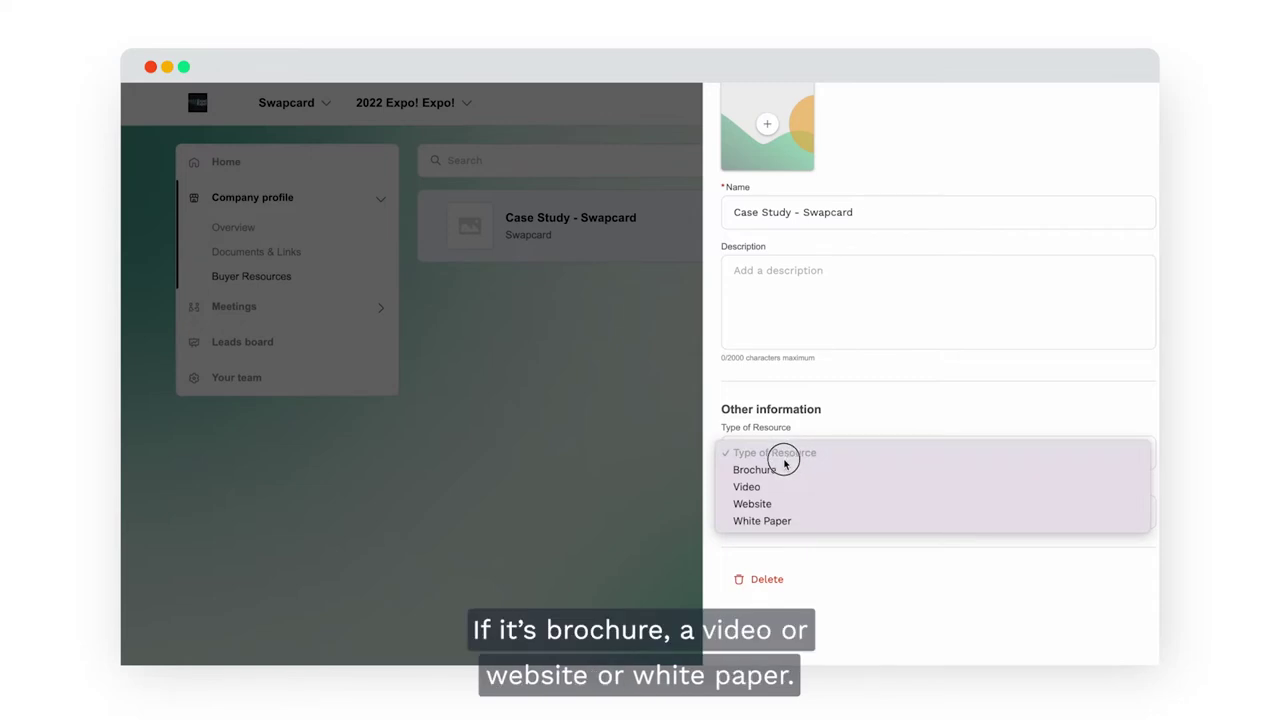
{"action": "left_click", "coordinate": [750, 504]}
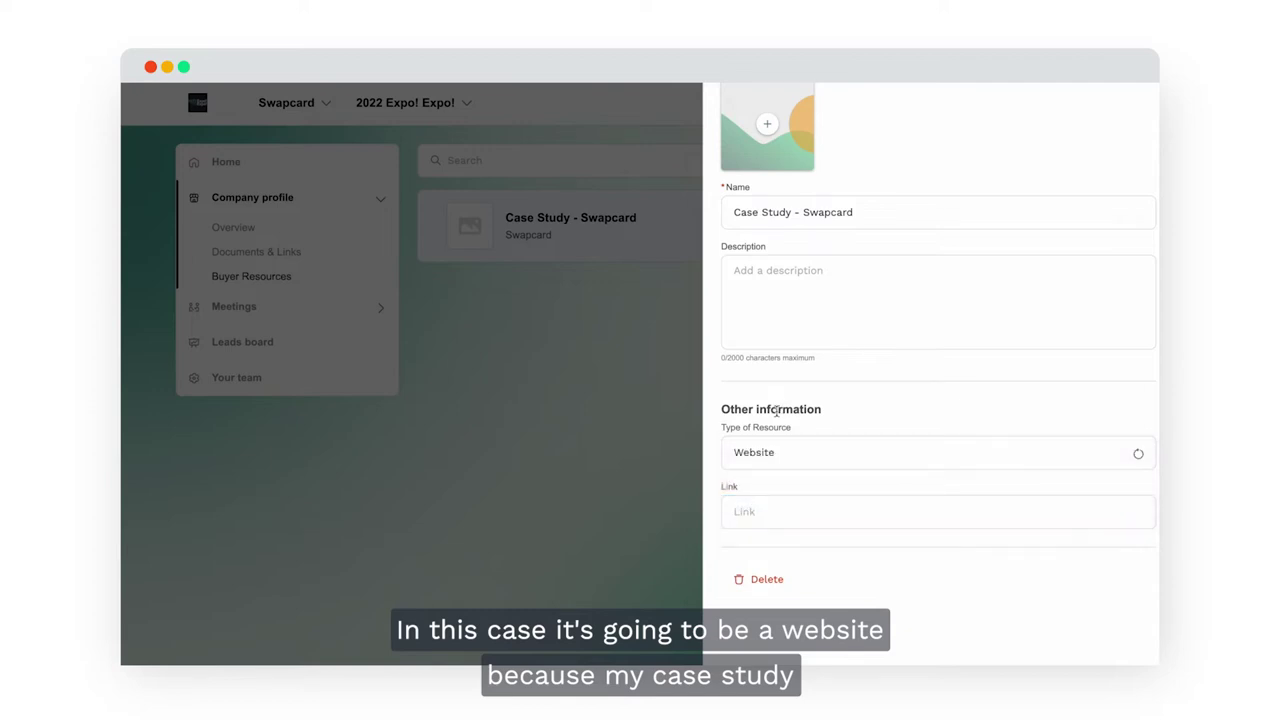
{"action": "scroll", "coordinate": [776, 411], "scroll_direction": "up", "scroll_amount": 1}
{"action": "scroll", "coordinate": [776, 411], "scroll_direction": "up", "scroll_amount": 1}
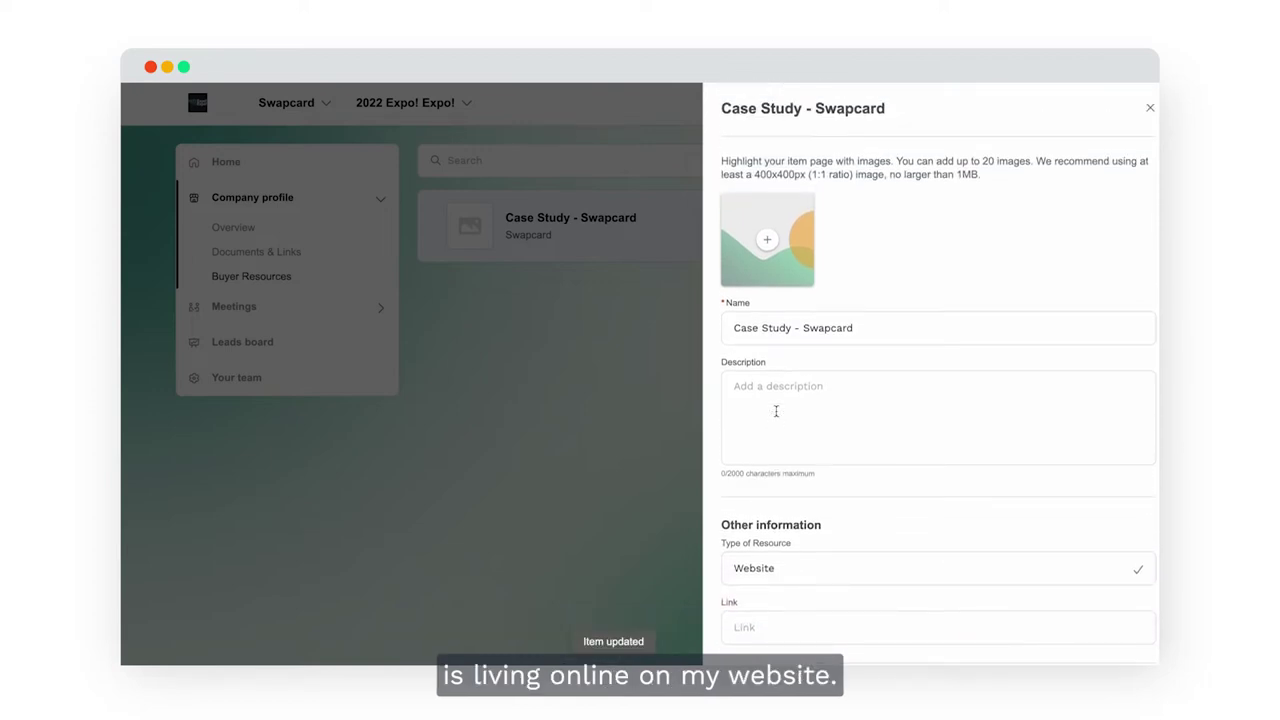
{"action": "scroll", "coordinate": [993, 200], "scroll_direction": "down", "scroll_amount": 2}
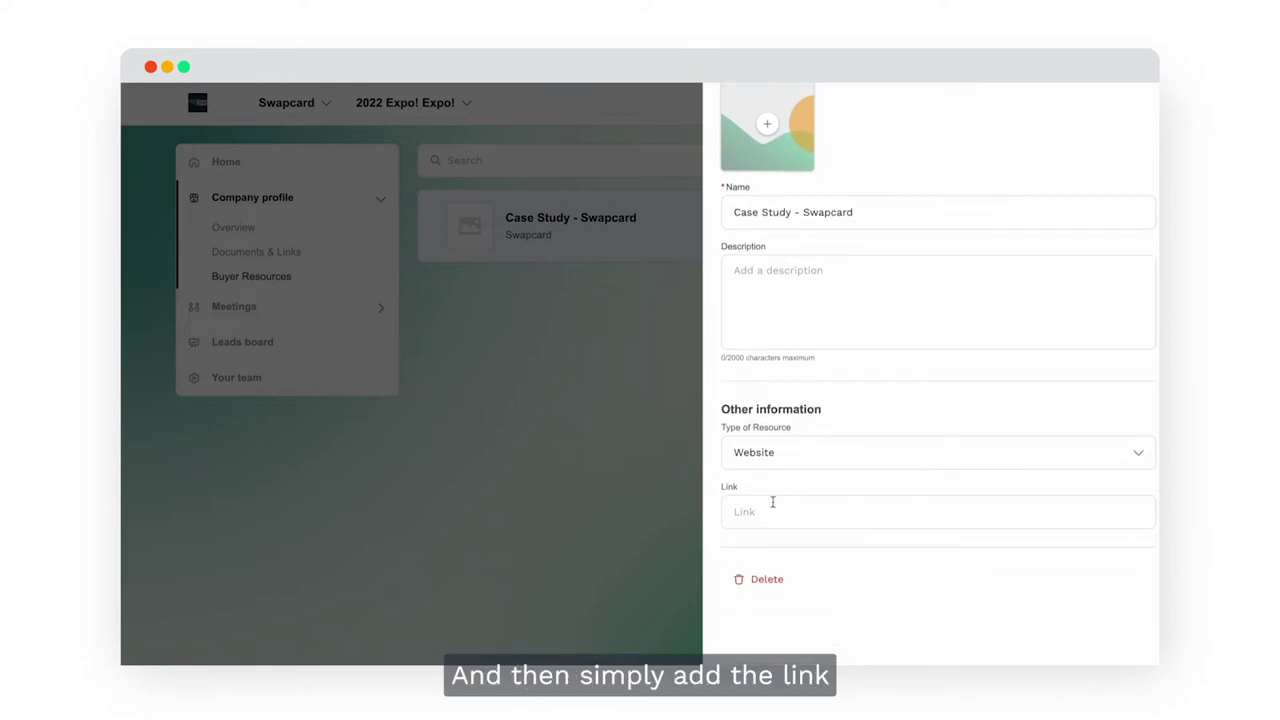
{"action": "left_click", "coordinate": [746, 516]}
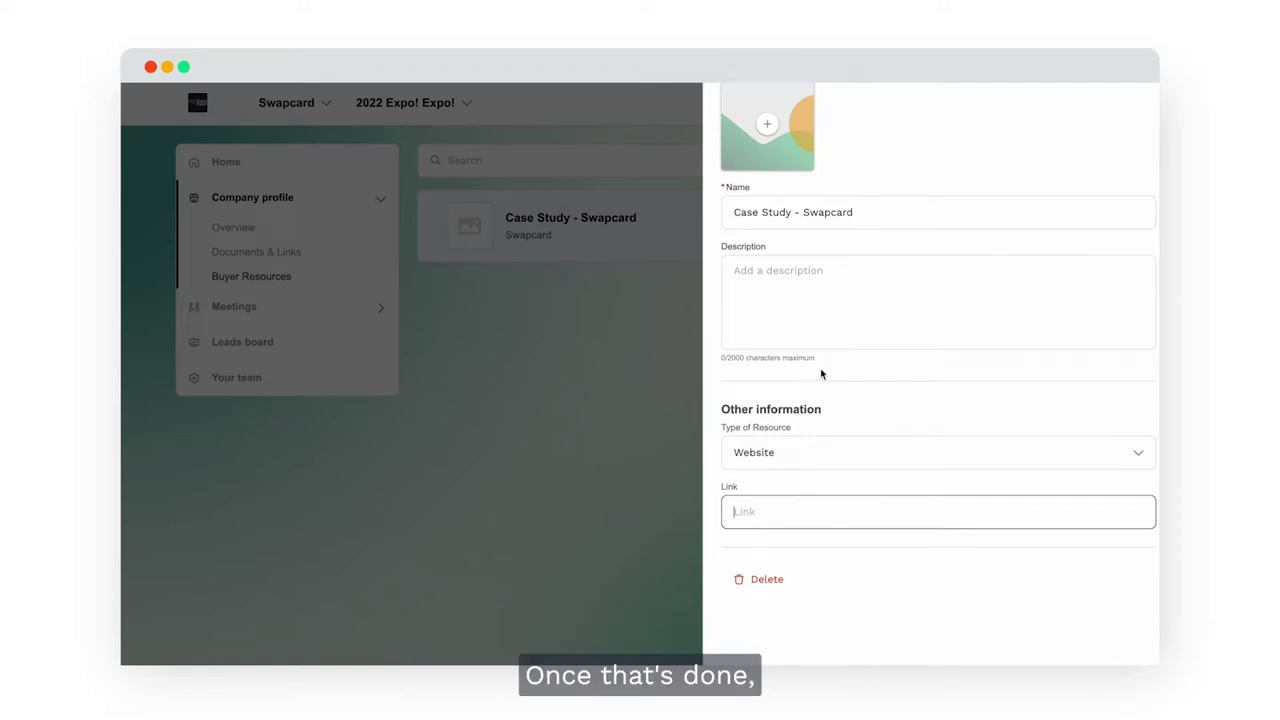
{"action": "scroll", "coordinate": [825, 373], "scroll_direction": "up", "scroll_amount": 2}
{"action": "left_click", "coordinate": [1147, 106]}
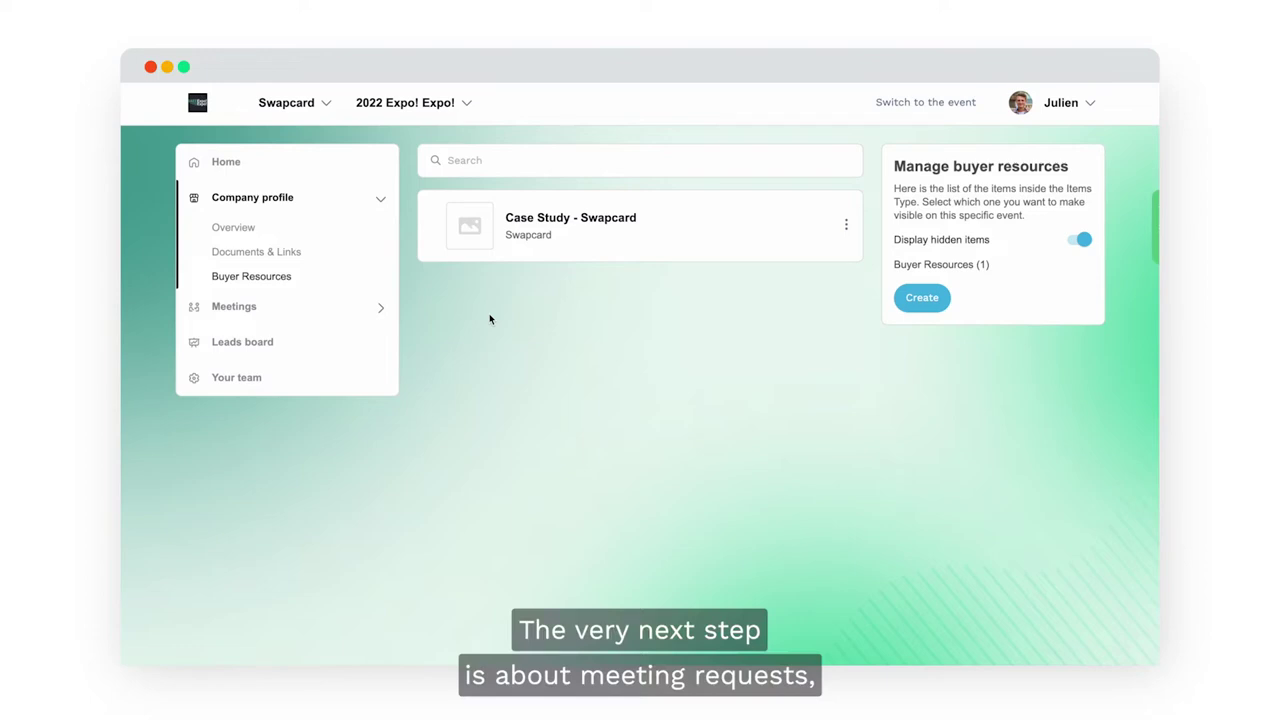
Make the 10:00 to 10:30 AM and 10:30 to 11:00 AM meeting slots on Tuesday, December 13 2022 unavailable.
{"action": "left_click", "coordinate": [228, 308]}
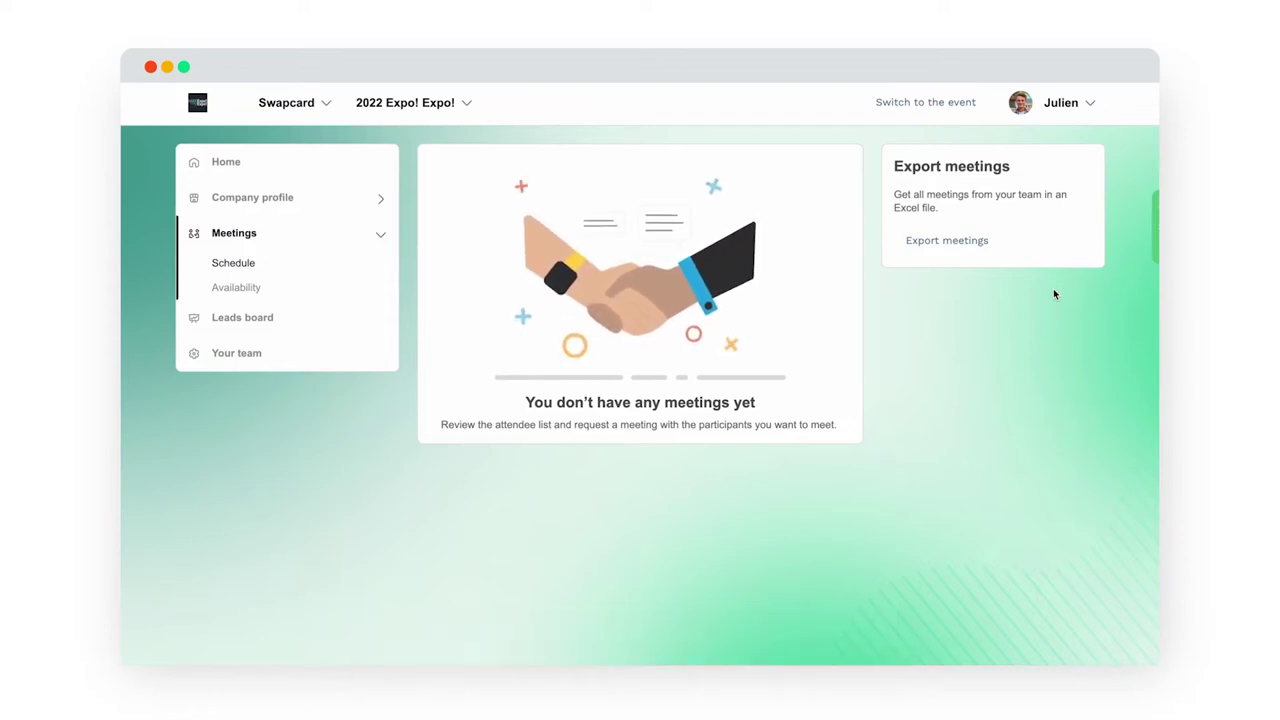
{"action": "left_click", "coordinate": [230, 290]}
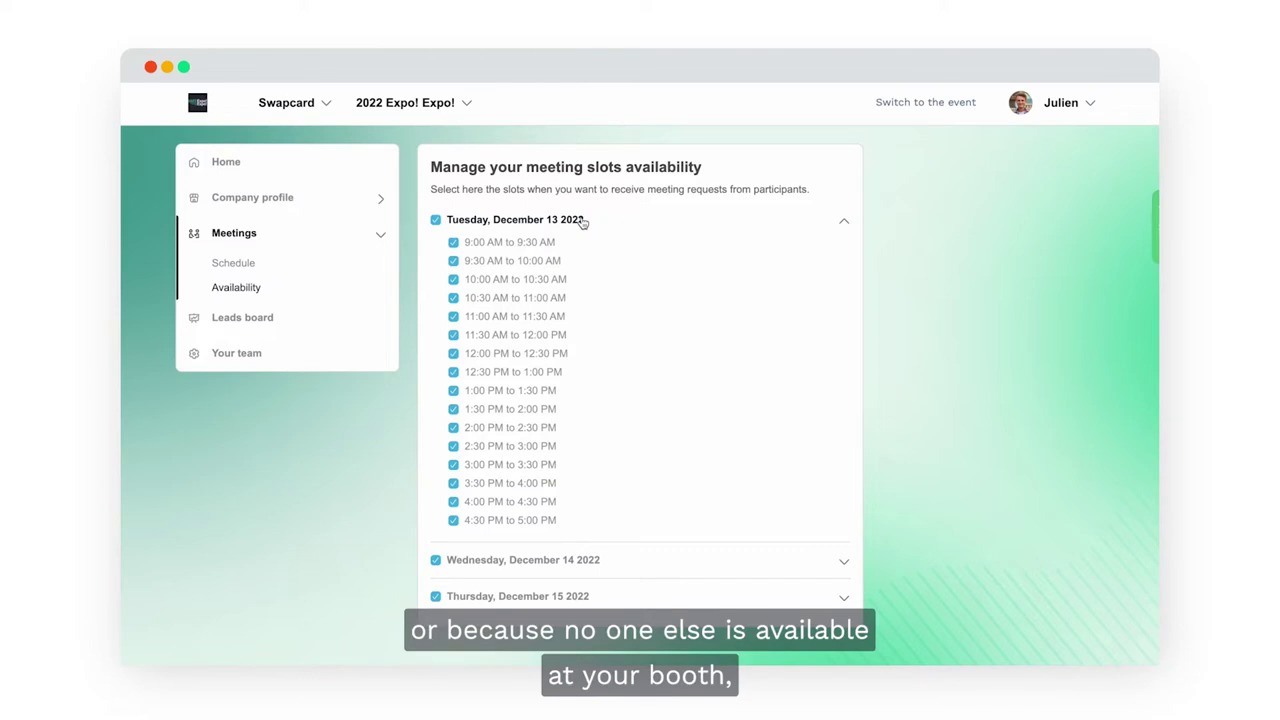
{"action": "left_click", "coordinate": [453, 281]}
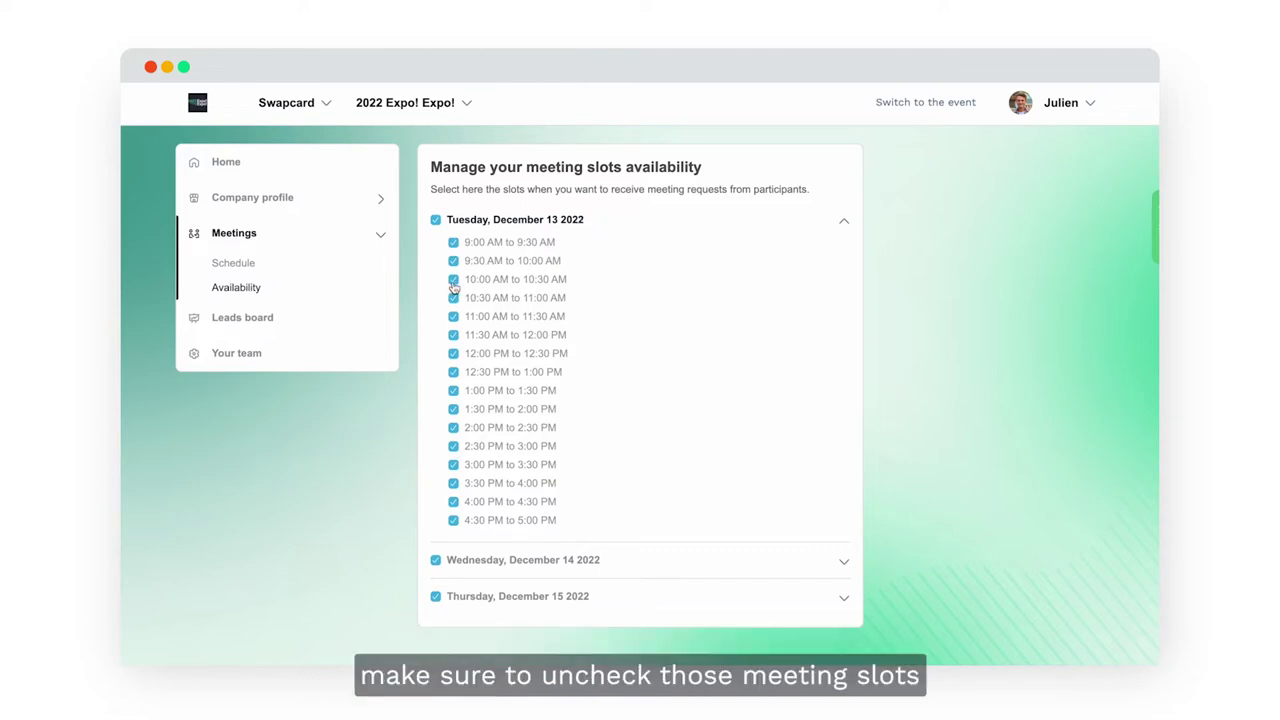
{"action": "left_click", "coordinate": [453, 298]}
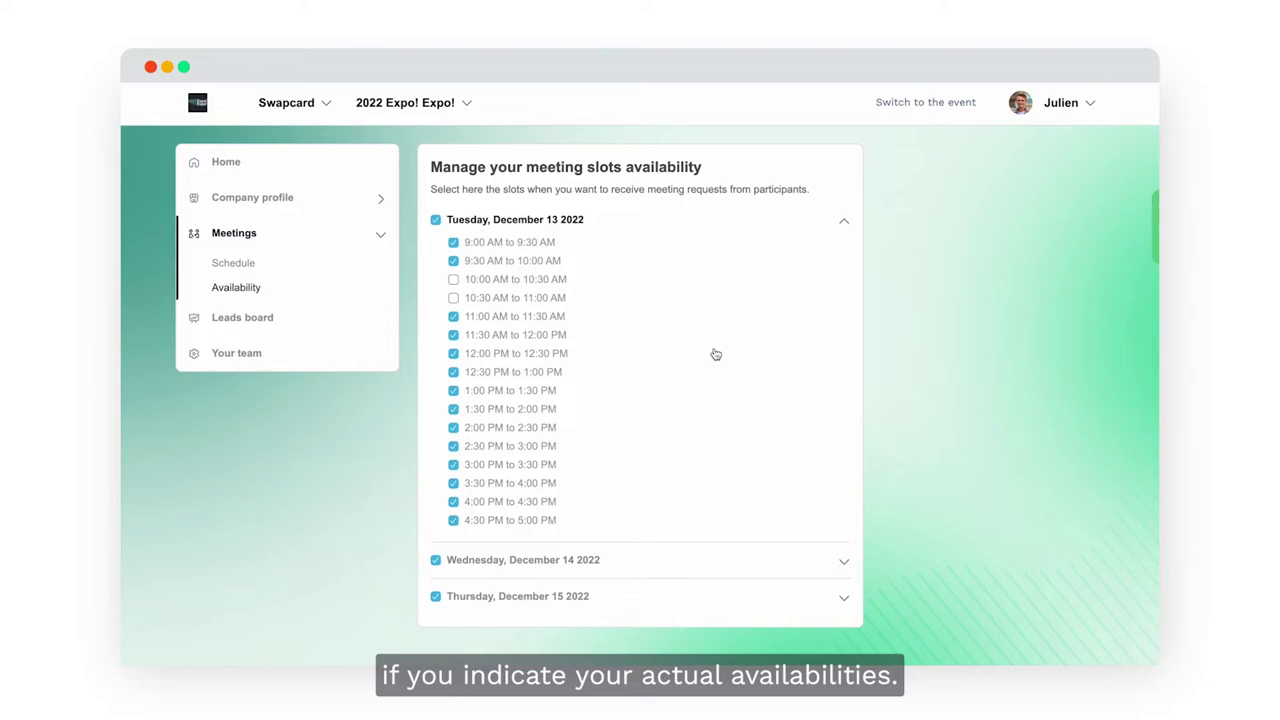
{"action": "left_click", "coordinate": [795, 221]}
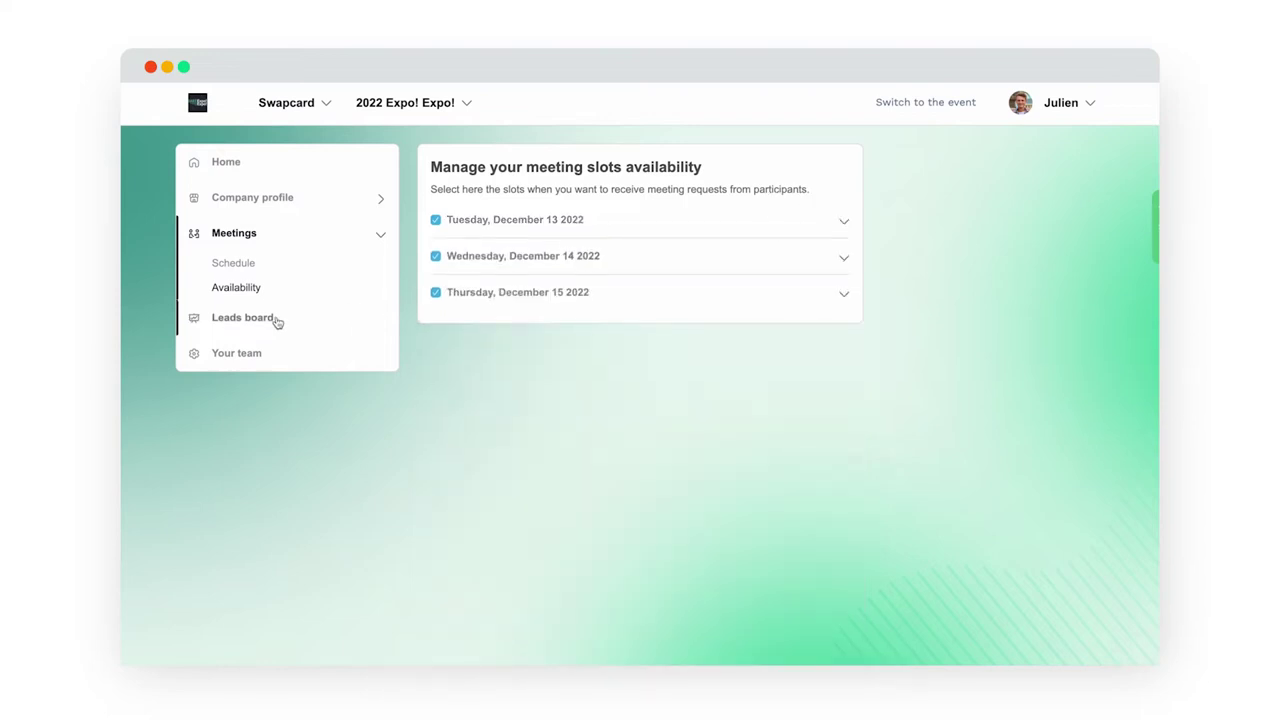
Examine the leads board, including the team's contacts table and the virtual booth visits description.
{"action": "left_click", "coordinate": [243, 318]}
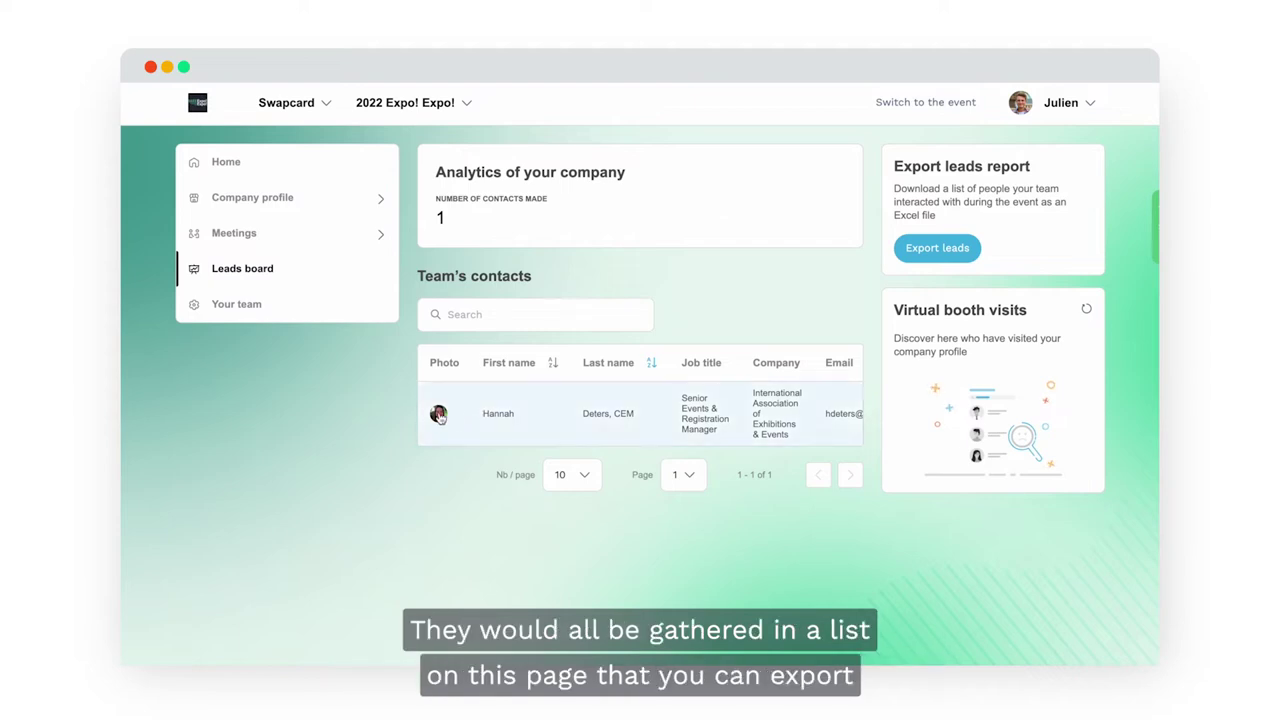
{"action": "scroll", "coordinate": [608, 415], "scroll_direction": "right", "scroll_amount": 3}
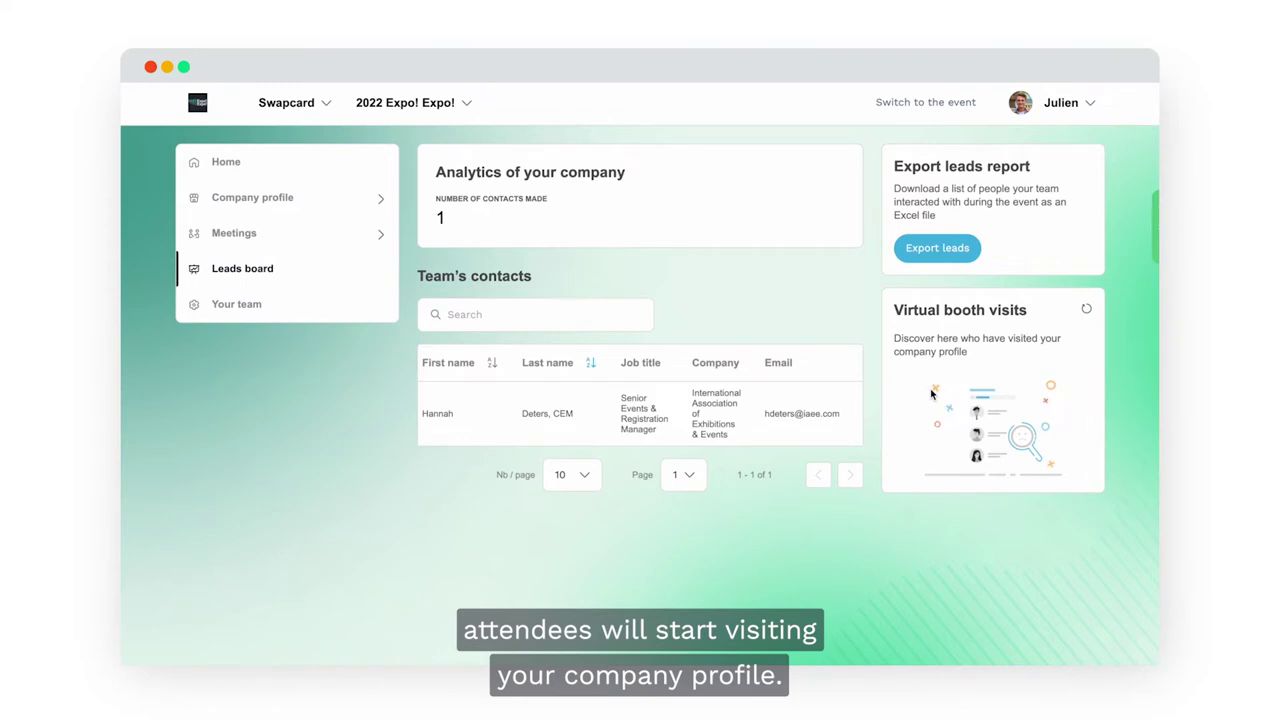
{"action": "left_click_drag", "start_coordinate": [894, 307], "coordinate": [976, 362]}
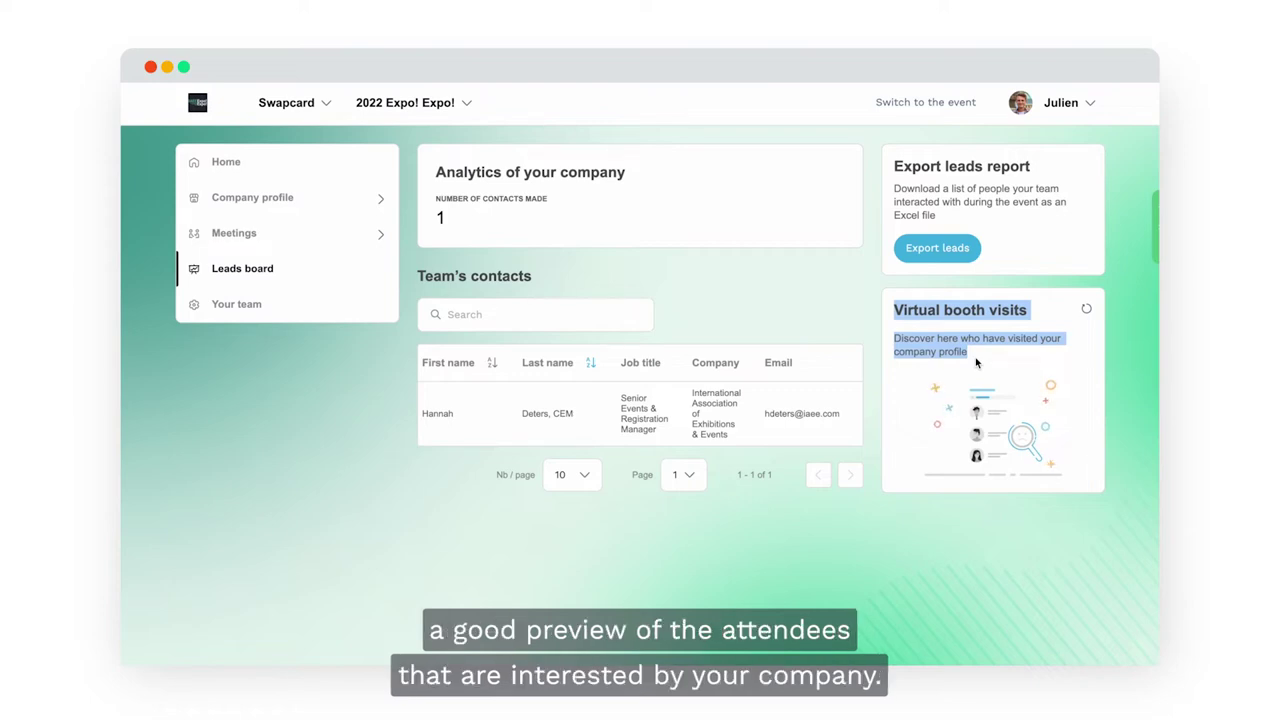
{"action": "left_click", "coordinate": [906, 350]}
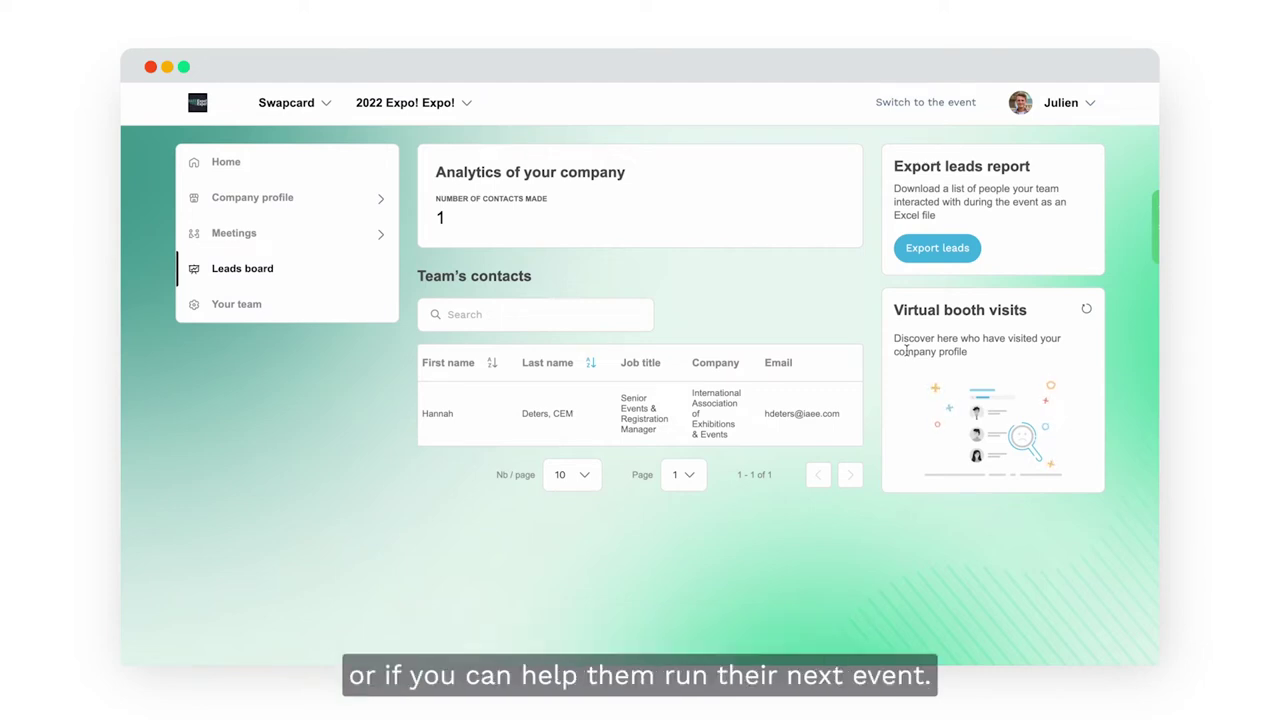
Examine the team list and your own member settings for profile visibility and lead sharing, closing them without changes.
{"action": "left_click", "coordinate": [271, 310]}
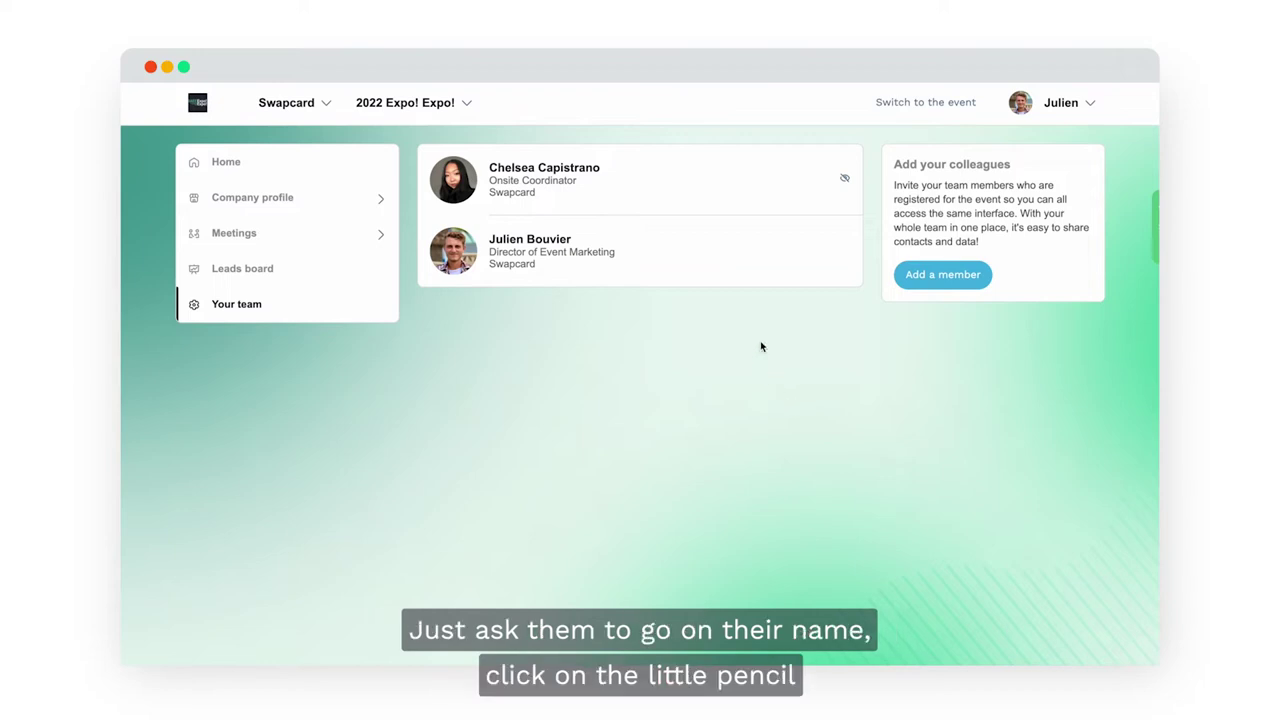
{"action": "mouse_move", "coordinate": [584, 241]}
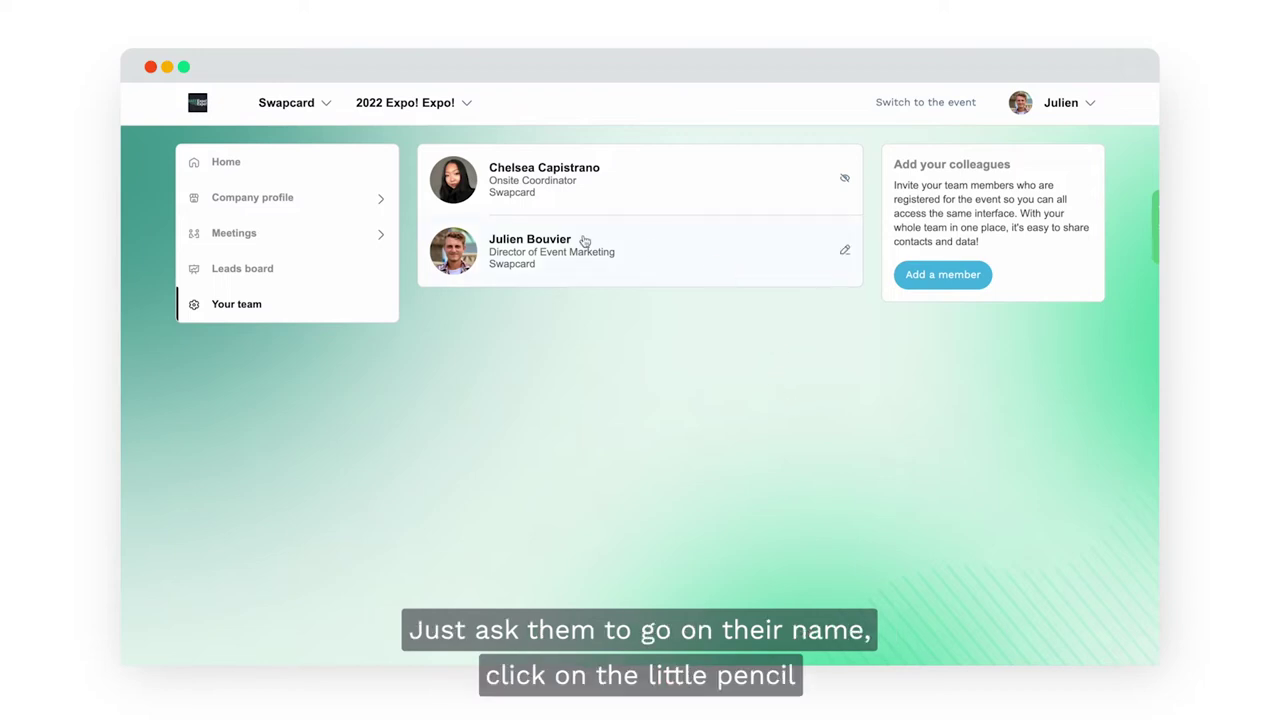
{"action": "left_click", "coordinate": [845, 252]}
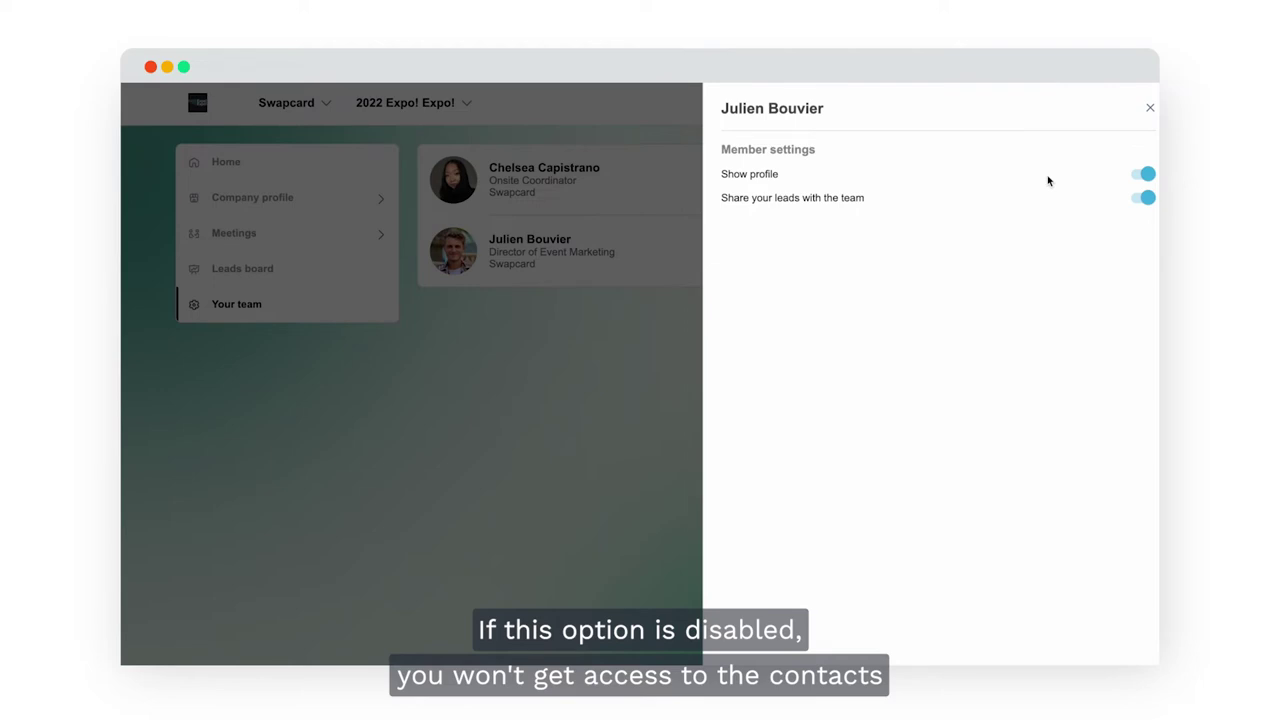
{"action": "left_click", "coordinate": [1150, 108]}
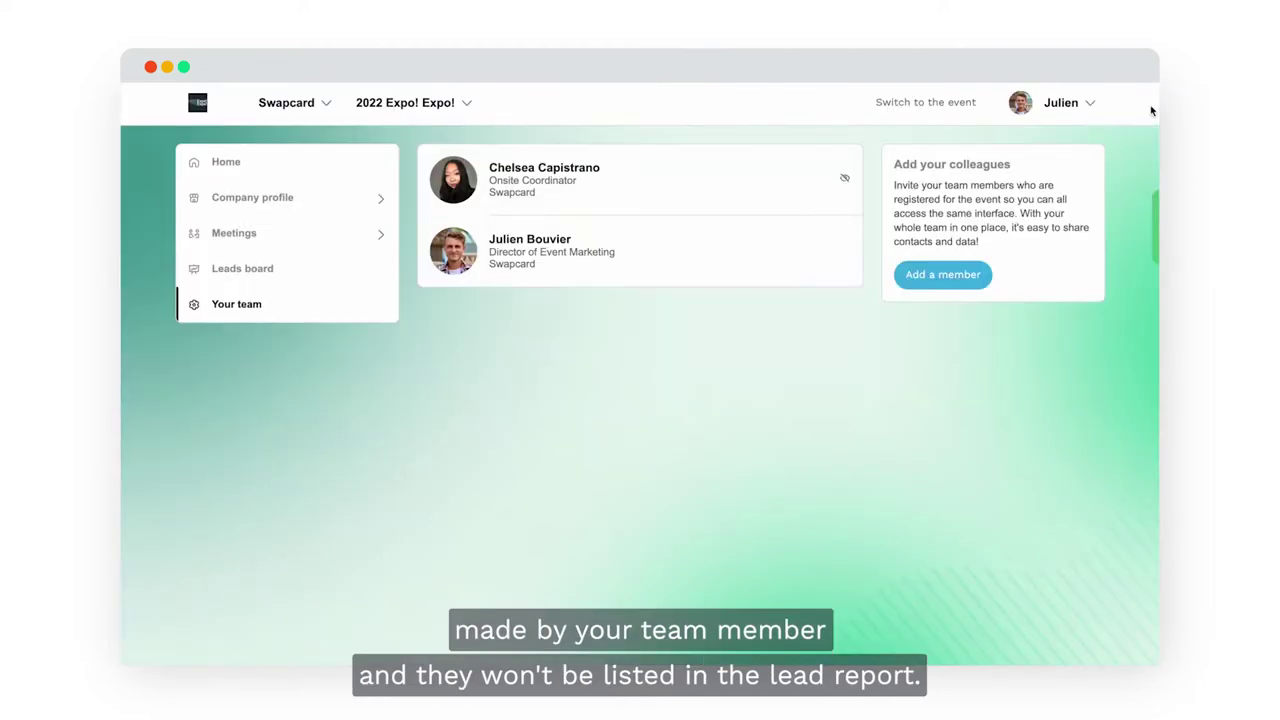
Revisit the leads board and the Exhibitor Center home page, and switch to the 2022 Expo! Expo! event.
{"action": "left_click", "coordinate": [241, 274]}
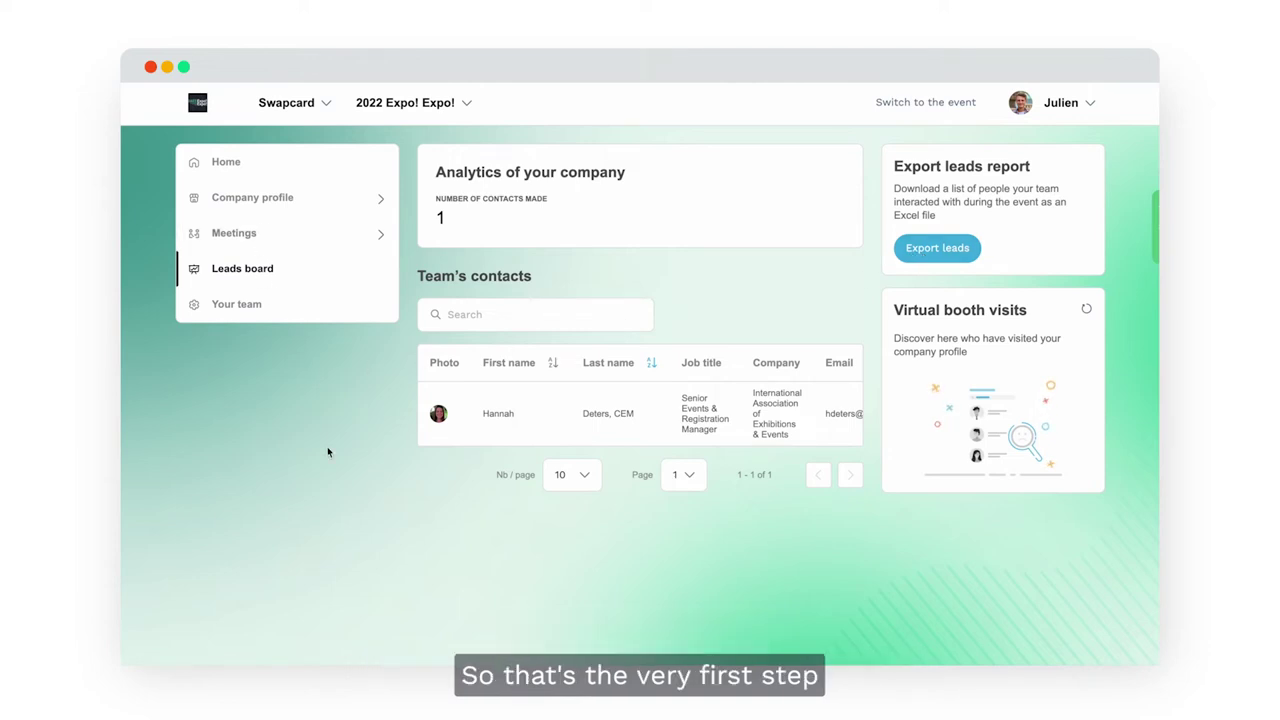
{"action": "left_click", "coordinate": [222, 167]}
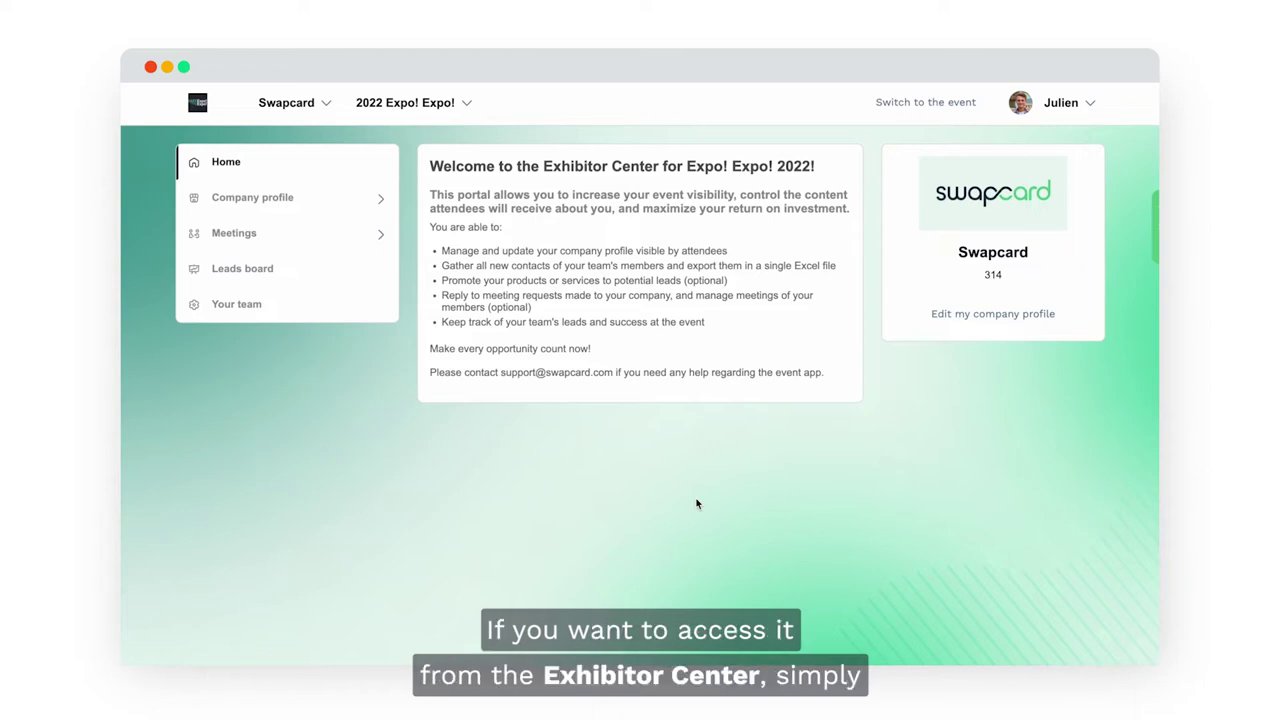
{"action": "left_click", "coordinate": [912, 106]}
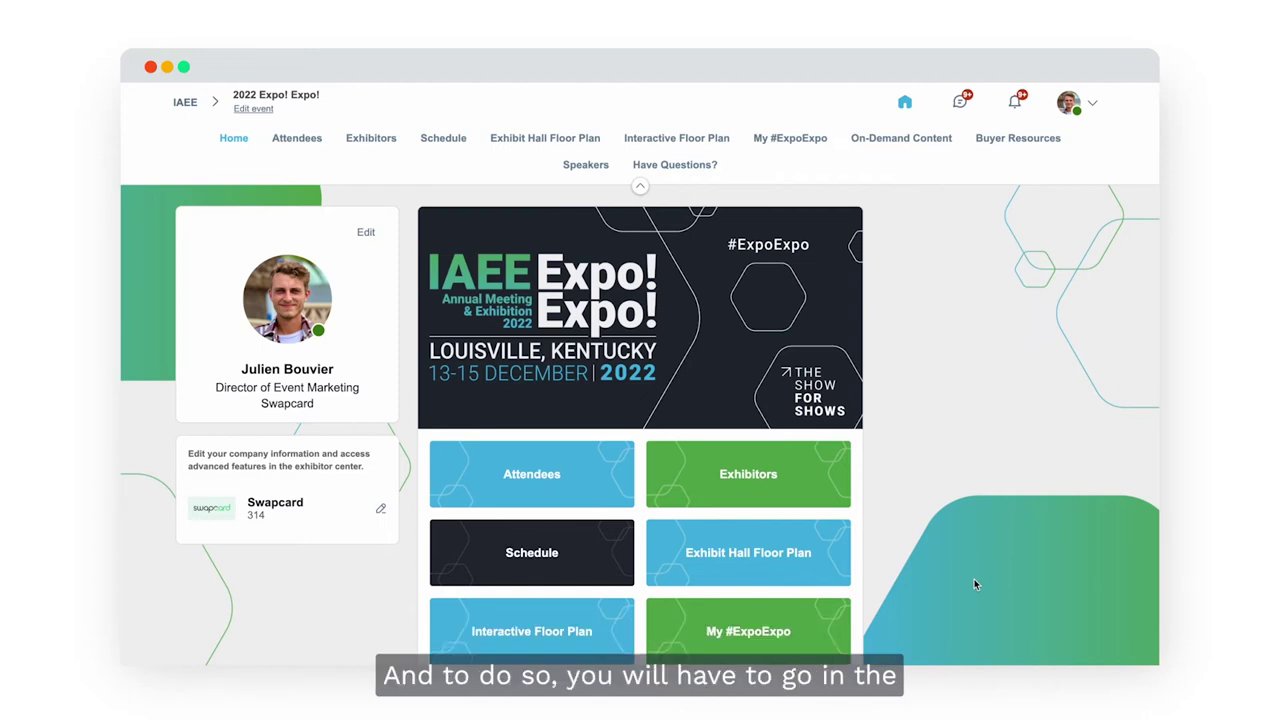
Open the event's attendee list and browse the AI recommendations and registered attendees.
{"action": "scroll", "coordinate": [974, 579], "scroll_direction": "down", "scroll_amount": 1}
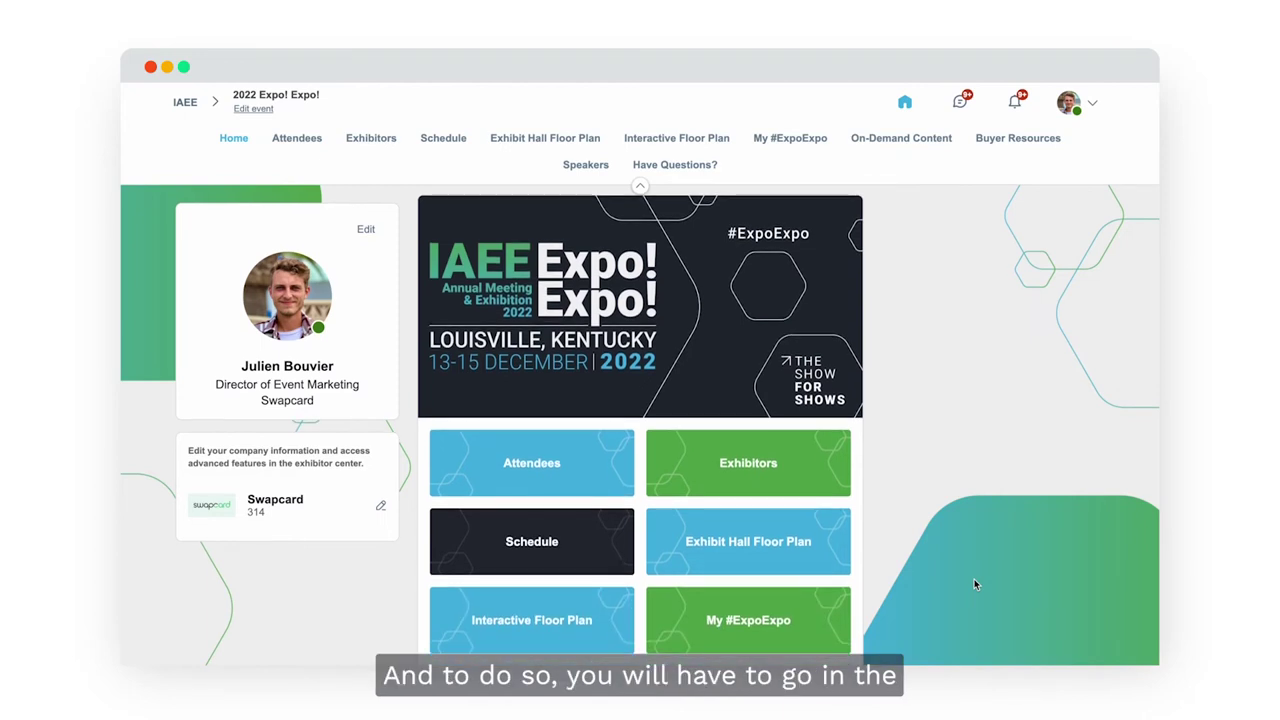
{"action": "left_click", "coordinate": [536, 468]}
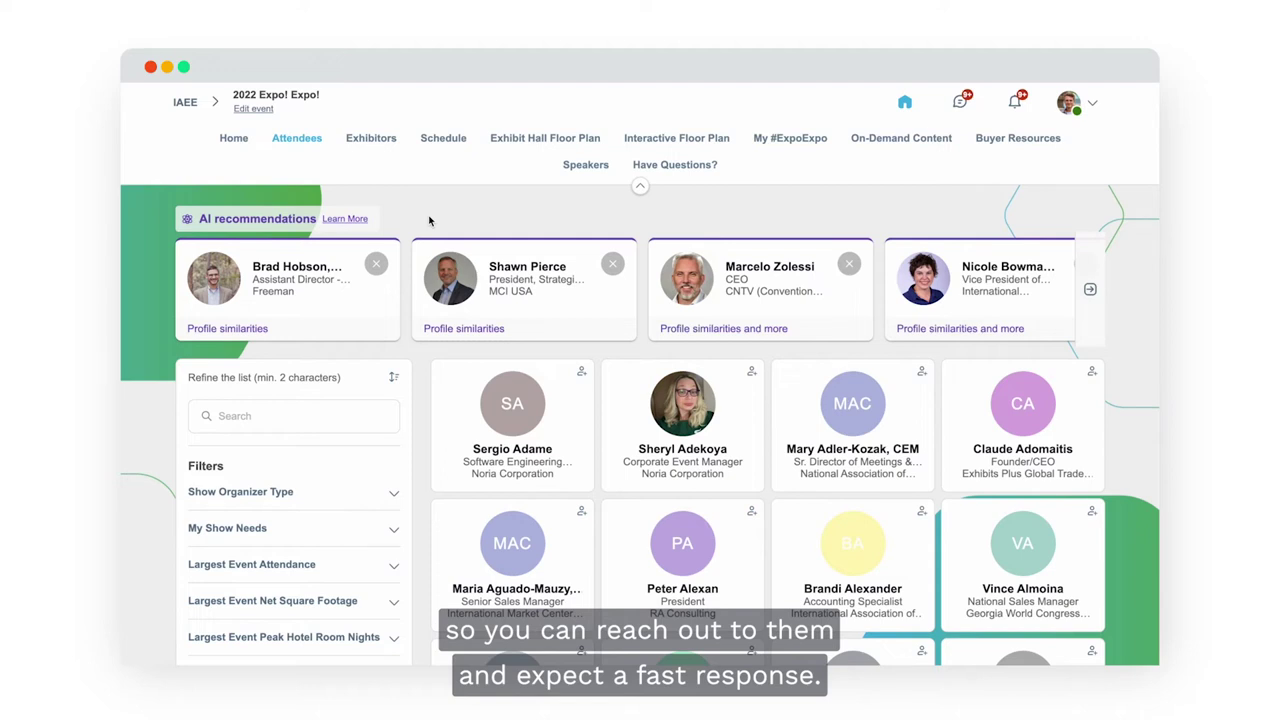
{"action": "scroll", "coordinate": [737, 511], "scroll_direction": "down", "scroll_amount": 2}
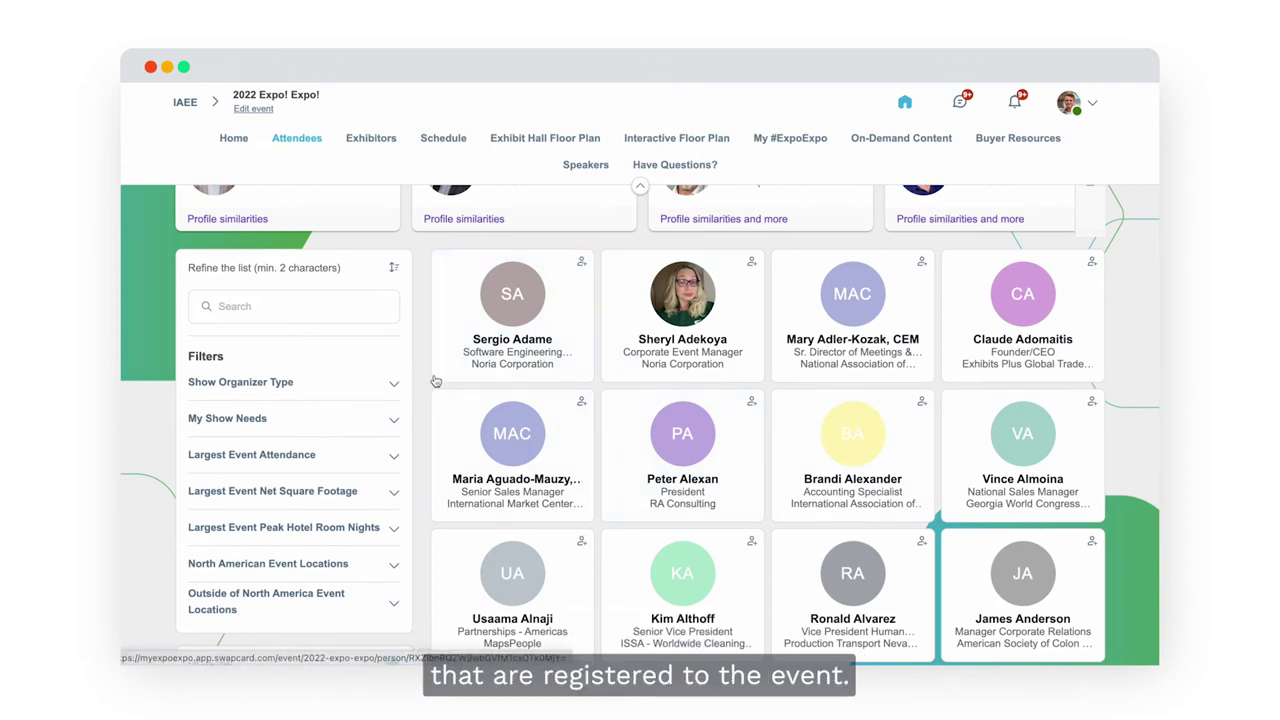
{"action": "scroll", "coordinate": [428, 383], "scroll_direction": "down", "scroll_amount": 1}
{"action": "scroll", "coordinate": [428, 383], "scroll_direction": "down", "scroll_amount": 6}
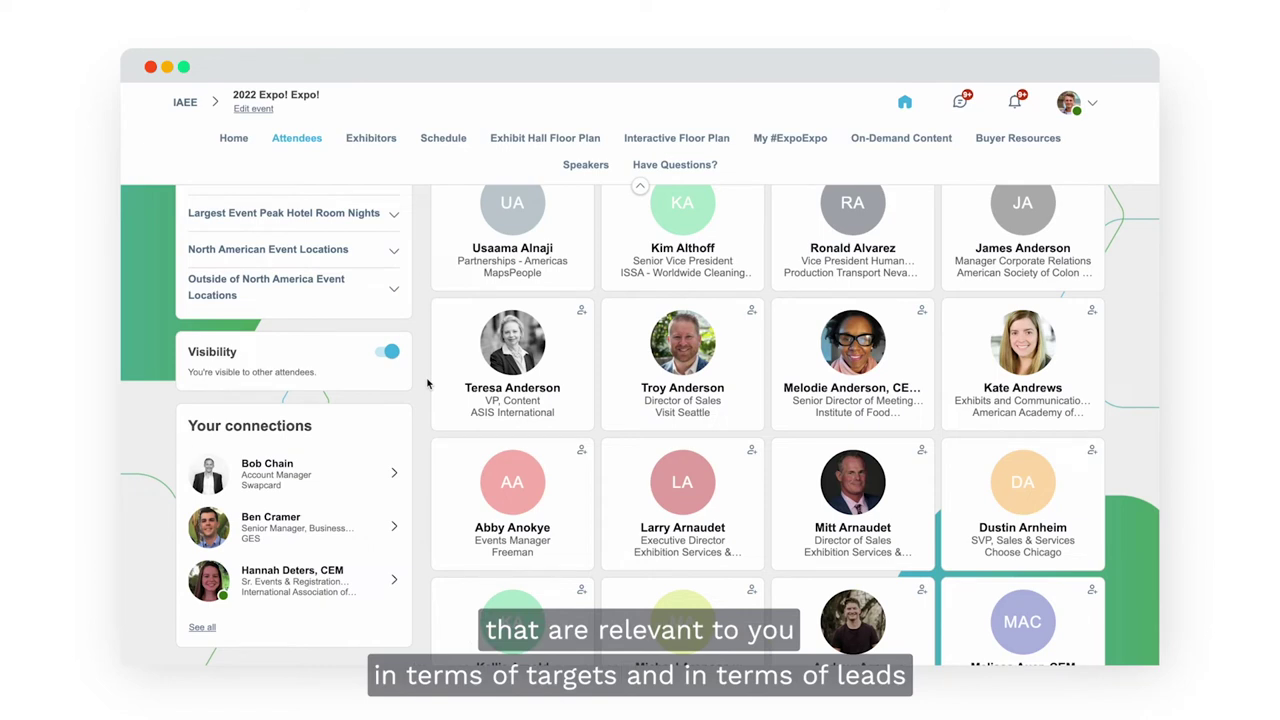
{"action": "scroll", "coordinate": [427, 383], "scroll_direction": "up", "scroll_amount": 3}
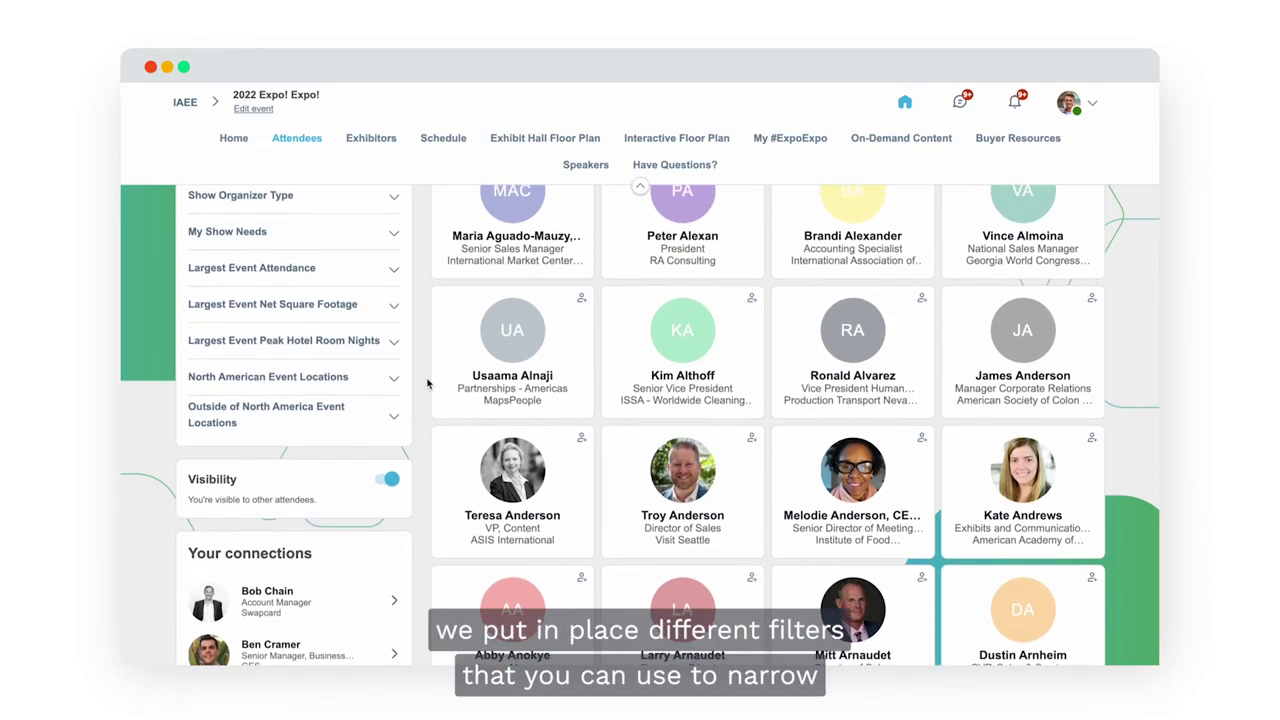
{"action": "scroll", "coordinate": [427, 383], "scroll_direction": "up", "scroll_amount": 1}
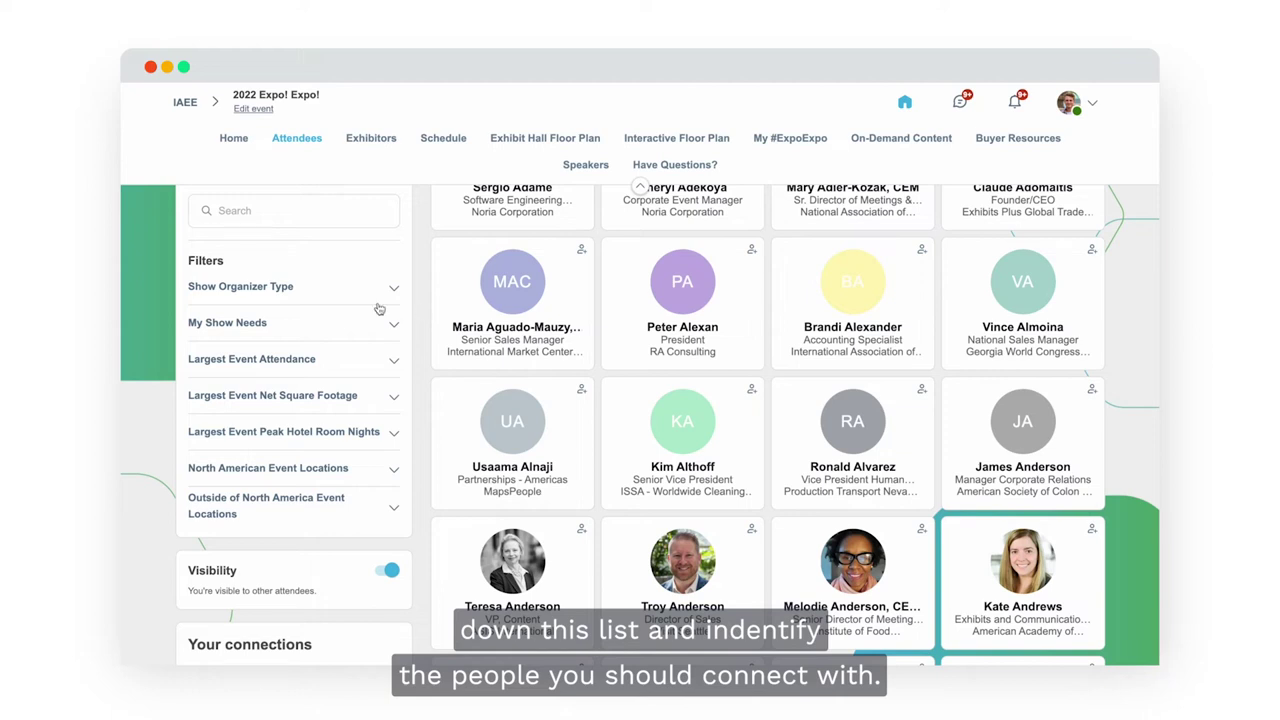
Examine the attendee filter options for Show Organizer Type, My Show Needs and Largest Event Attendance without applying any.
{"action": "left_click", "coordinate": [274, 296]}
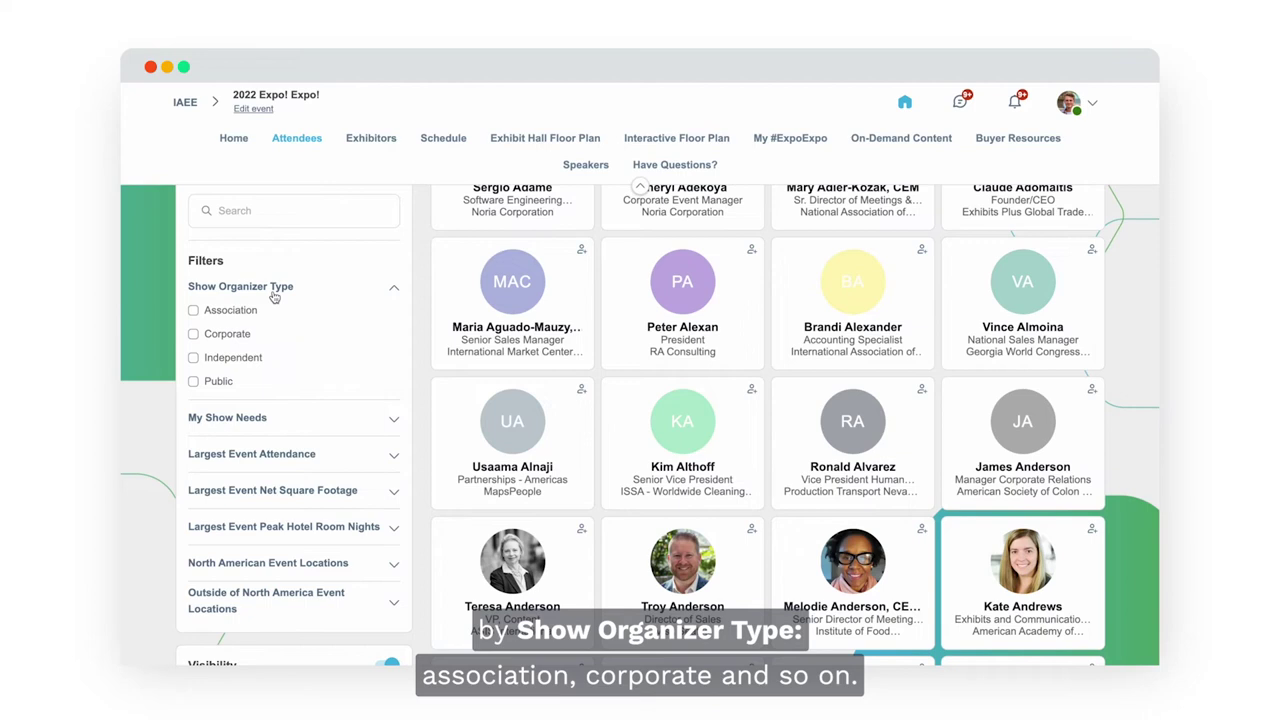
{"action": "scroll", "coordinate": [300, 376], "scroll_direction": "down", "scroll_amount": 2}
{"action": "left_click", "coordinate": [240, 348]}
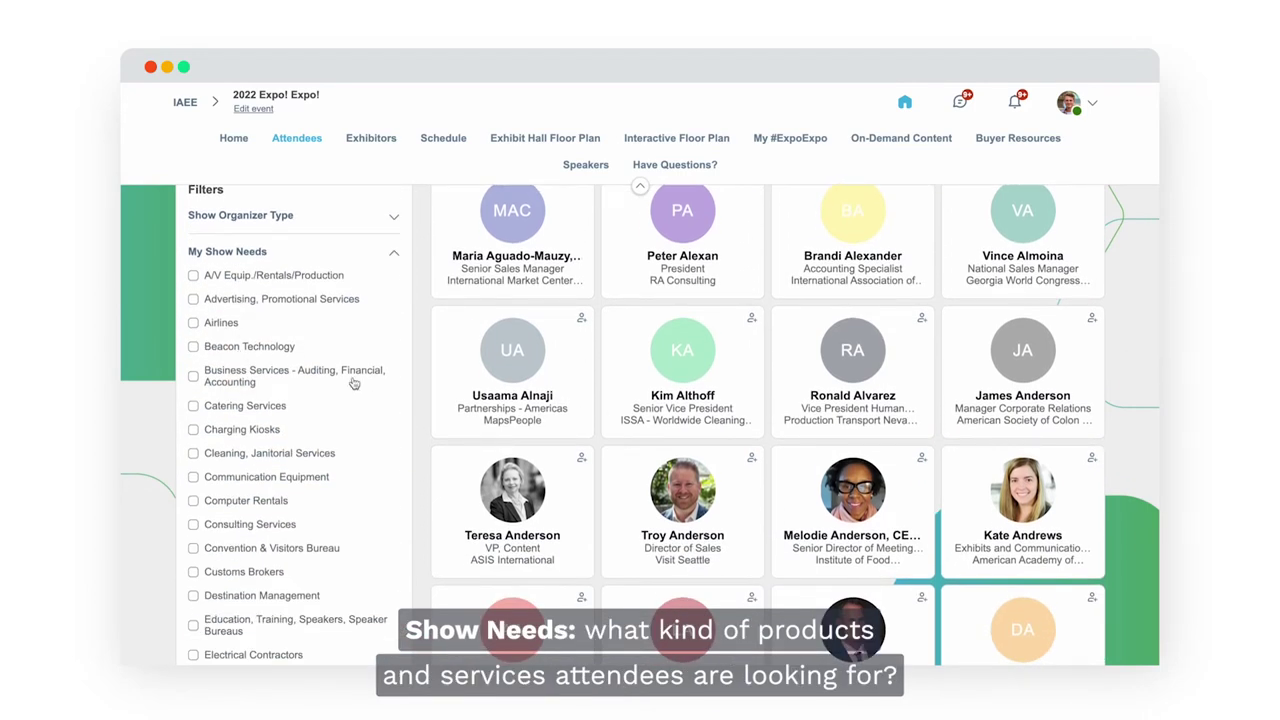
{"action": "scroll", "coordinate": [350, 378], "scroll_direction": "down", "scroll_amount": 3}
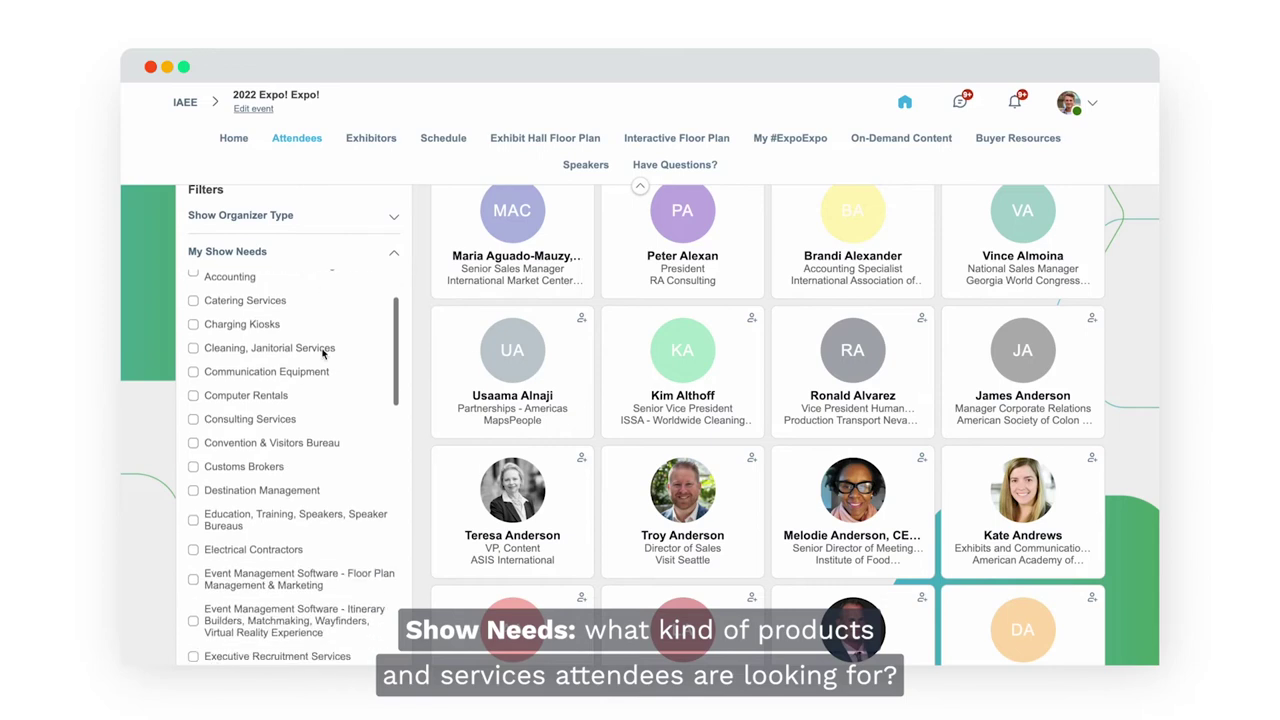
{"action": "left_click", "coordinate": [250, 248]}
{"action": "left_click", "coordinate": [288, 294]}
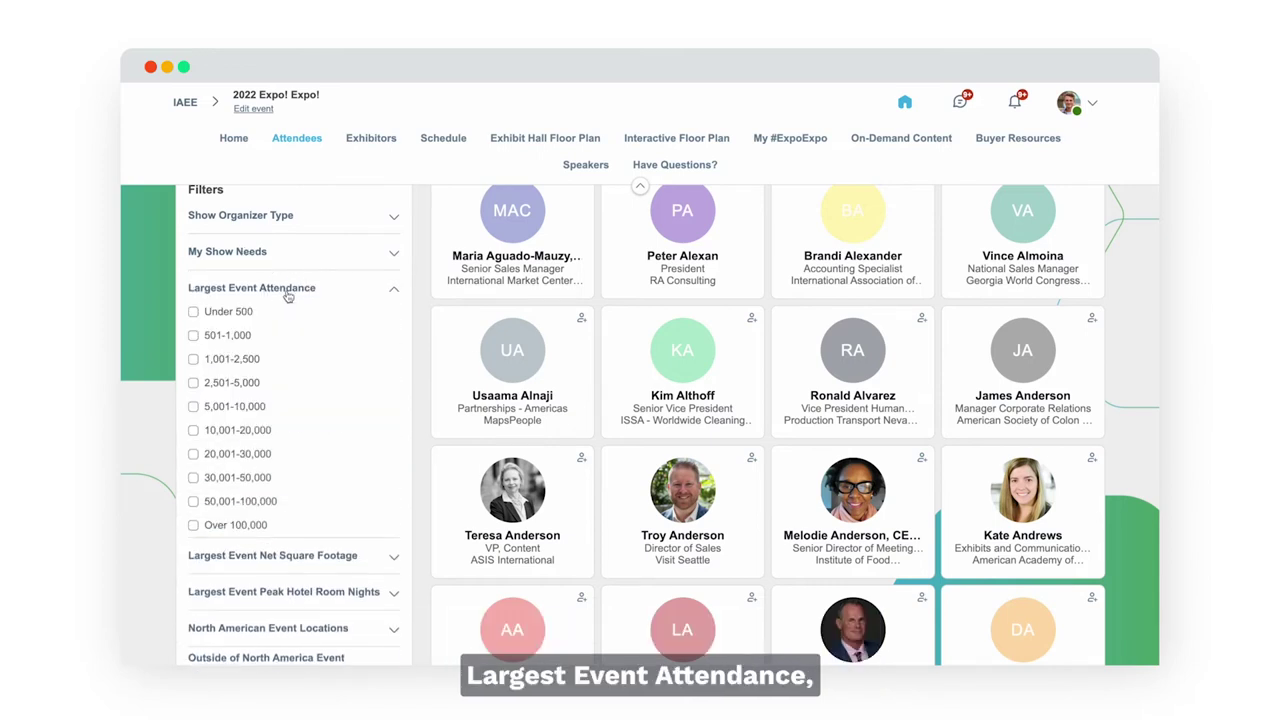
{"action": "left_click", "coordinate": [288, 292]}
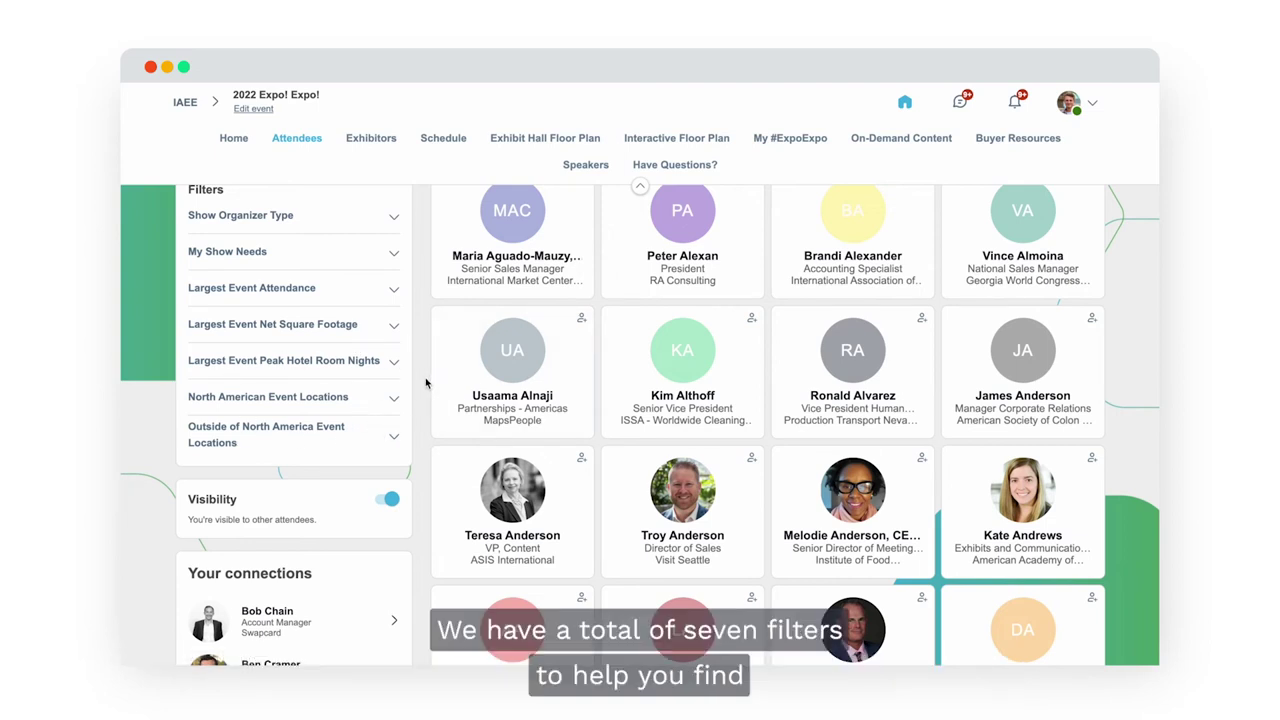
Open the profile of Noria Corporation's Corporate Event Manager and examine its details, meeting slots and connection request message field.
{"action": "scroll", "coordinate": [392, 329], "scroll_direction": "up", "scroll_amount": 1}
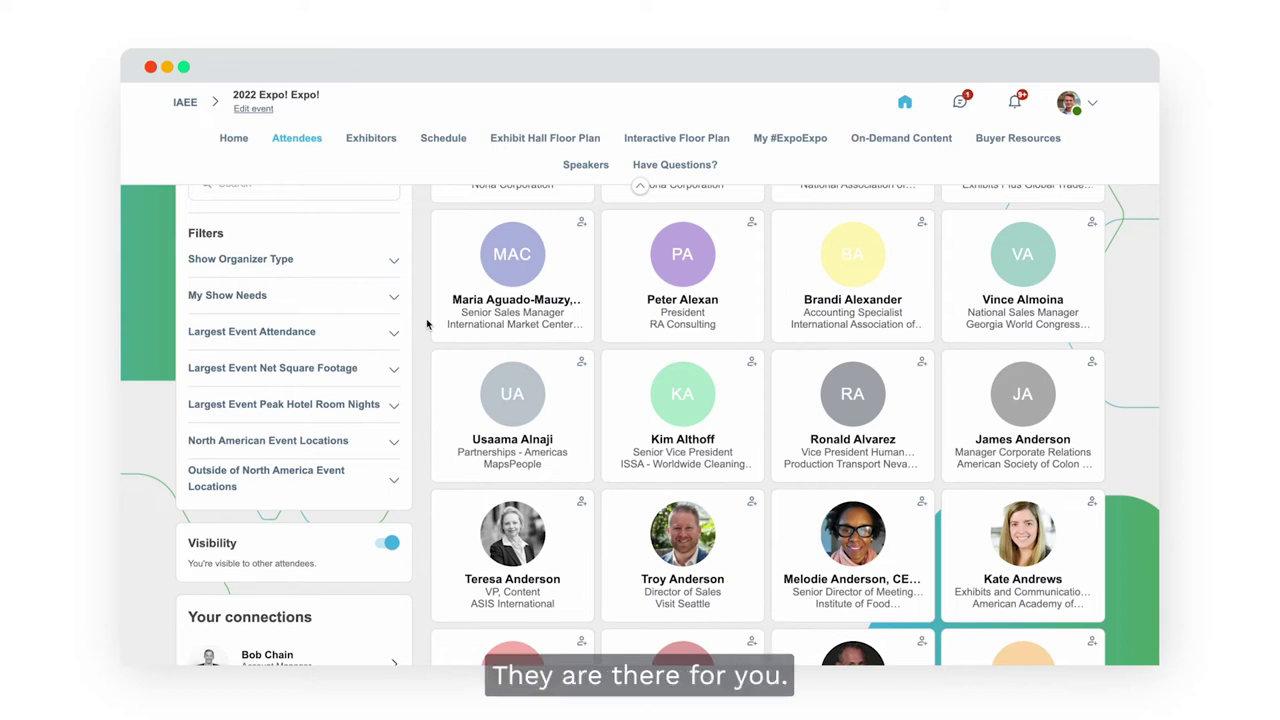
{"action": "scroll", "coordinate": [426, 323], "scroll_direction": "up", "scroll_amount": 2}
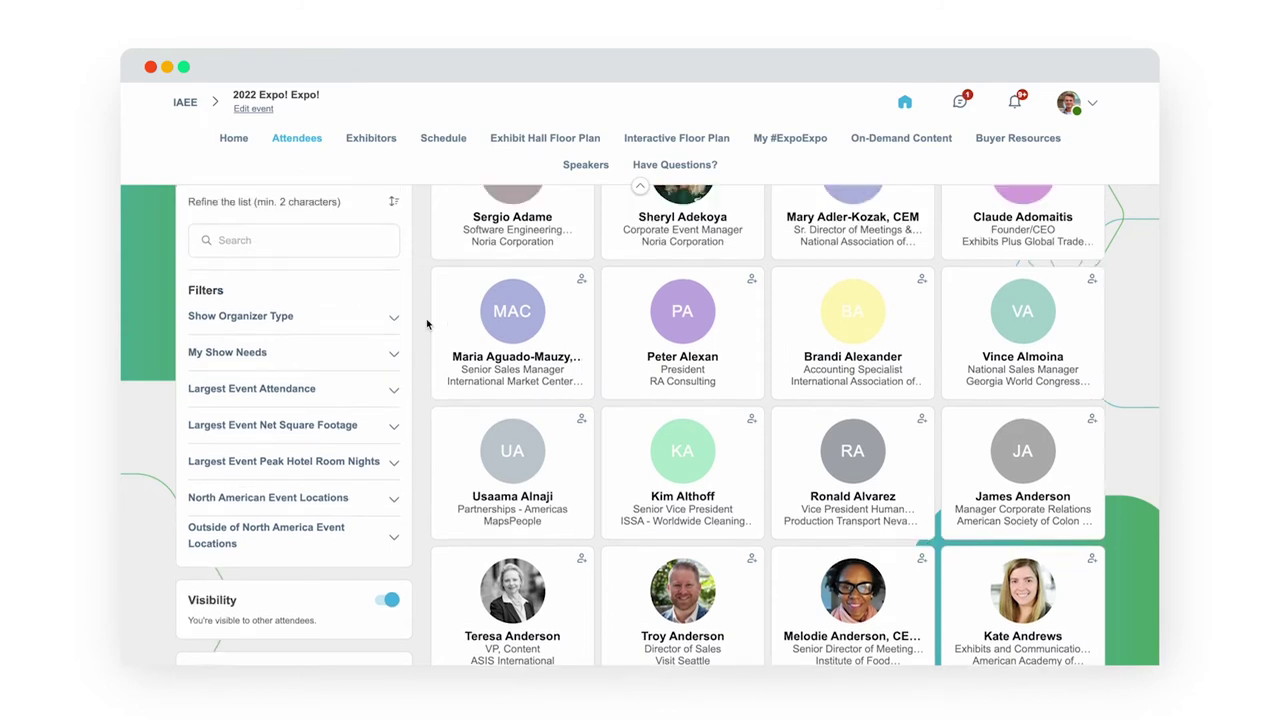
{"action": "scroll", "coordinate": [426, 323], "scroll_direction": "up", "scroll_amount": 1}
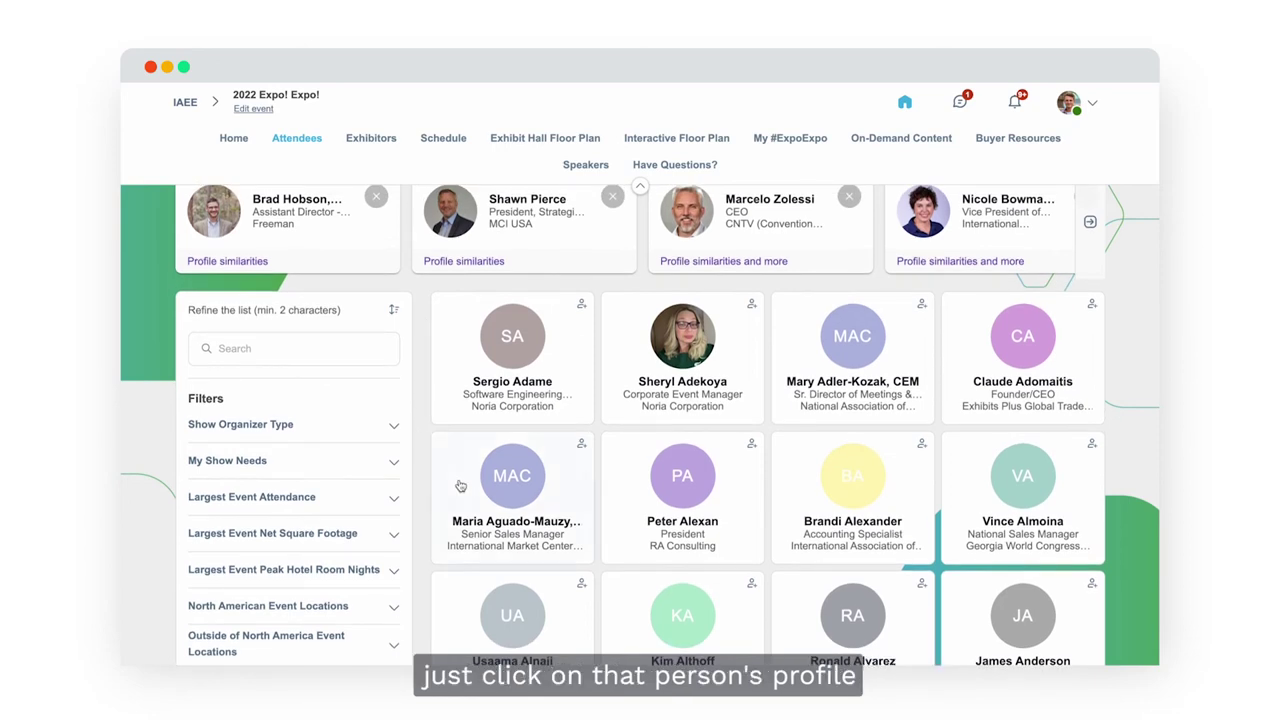
{"action": "left_click", "coordinate": [697, 373]}
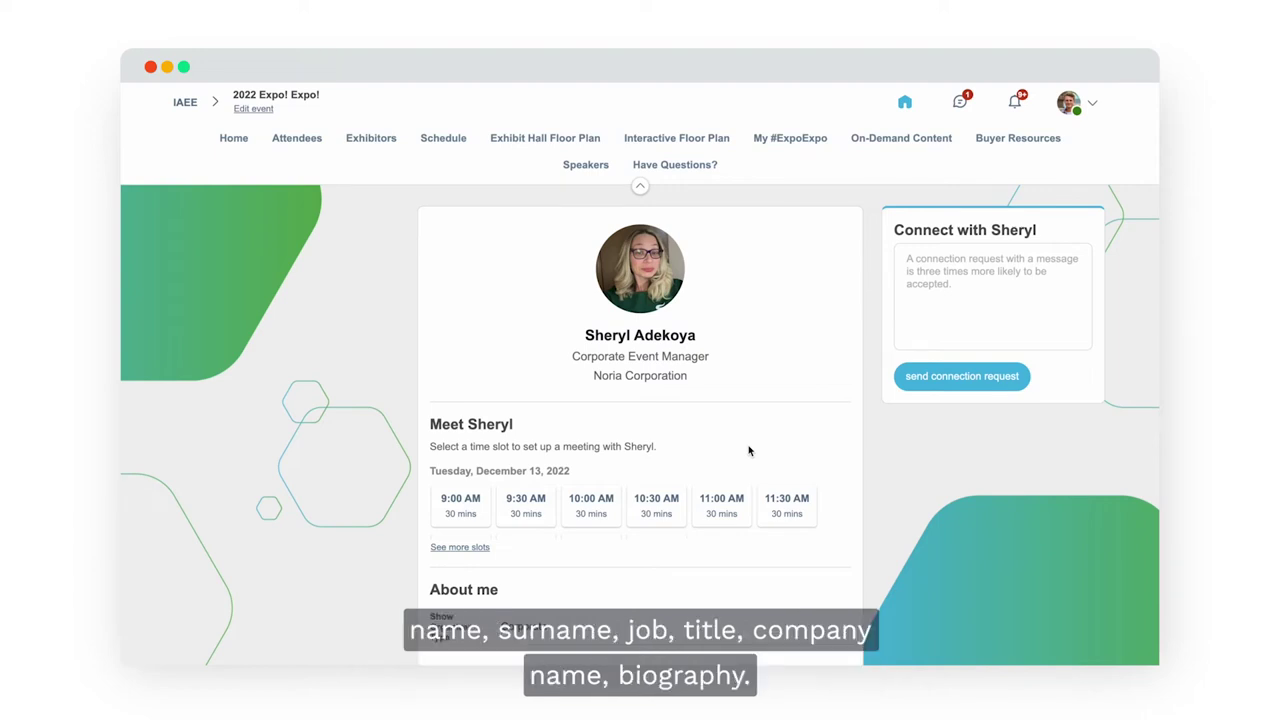
{"action": "scroll", "coordinate": [748, 451], "scroll_direction": "down", "scroll_amount": 2}
{"action": "scroll", "coordinate": [748, 451], "scroll_direction": "up", "scroll_amount": 2}
{"action": "scroll", "coordinate": [748, 451], "scroll_direction": "up", "scroll_amount": 1}
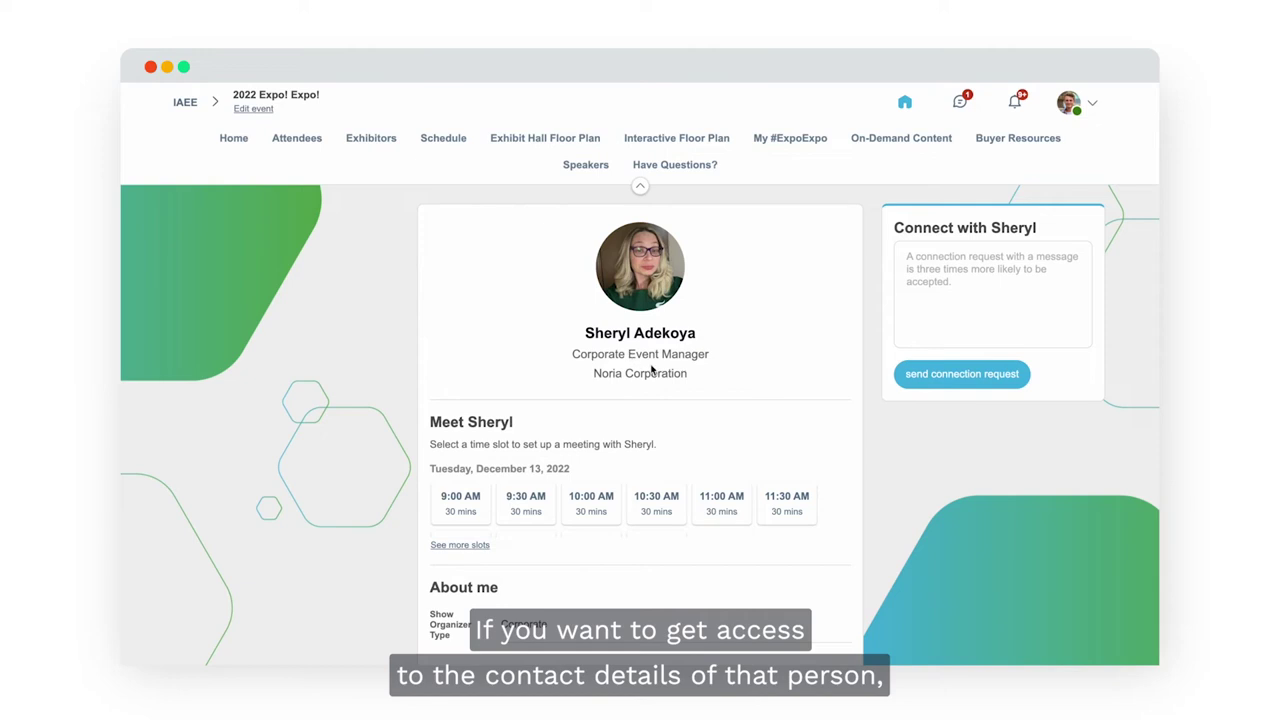
{"action": "left_click", "coordinate": [965, 317]}
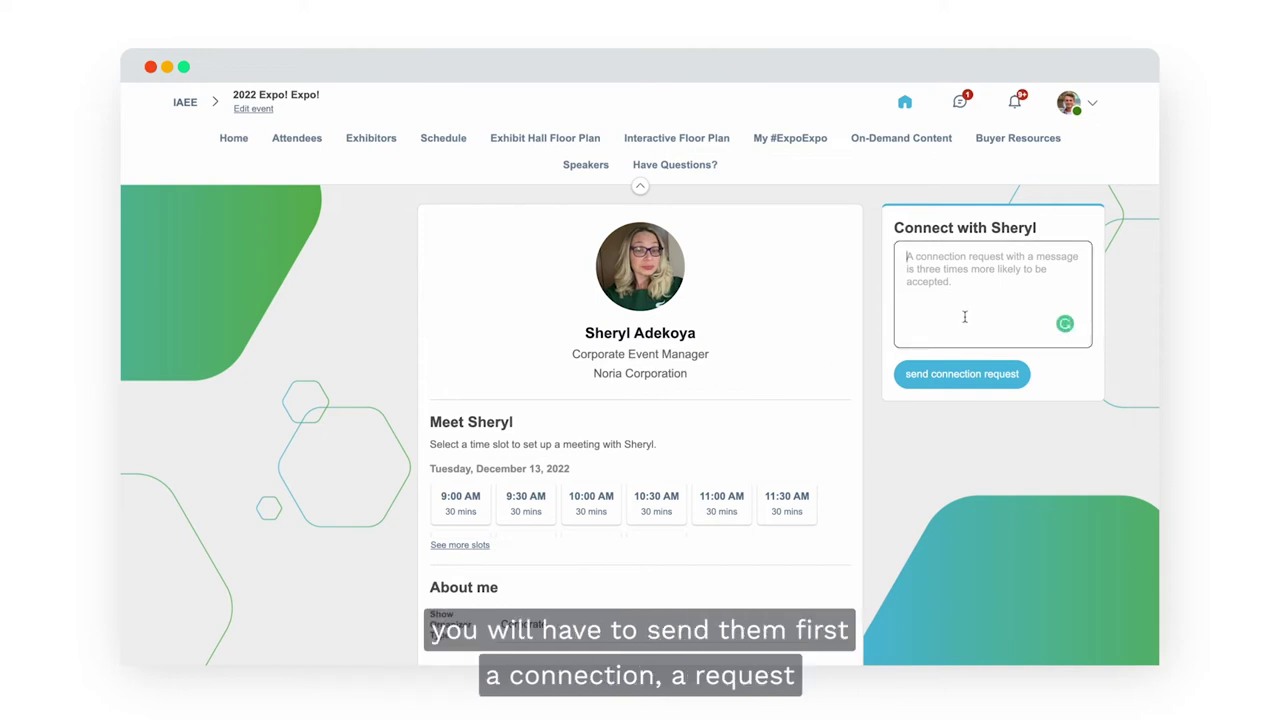
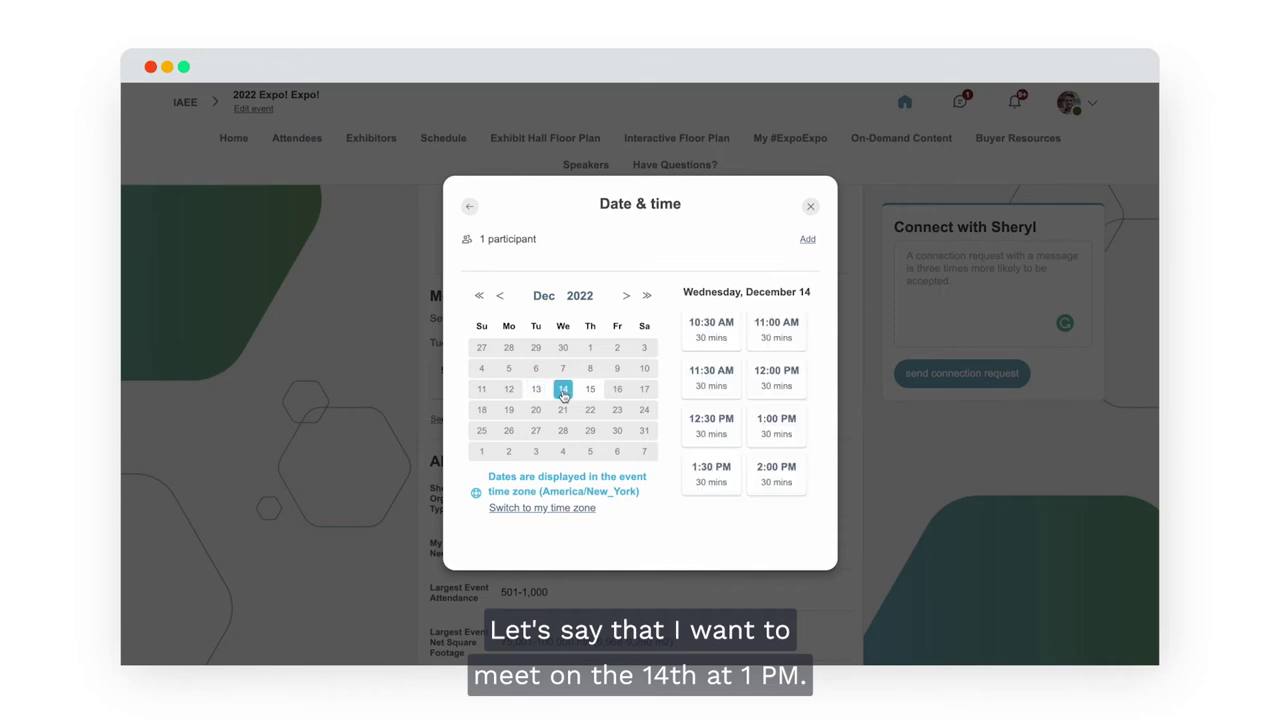
Prepare a meeting request for Wednesday, December 14, 2022 at 1:00 PM at booth 314, and close it without sending.
{"action": "left_click", "coordinate": [789, 436]}
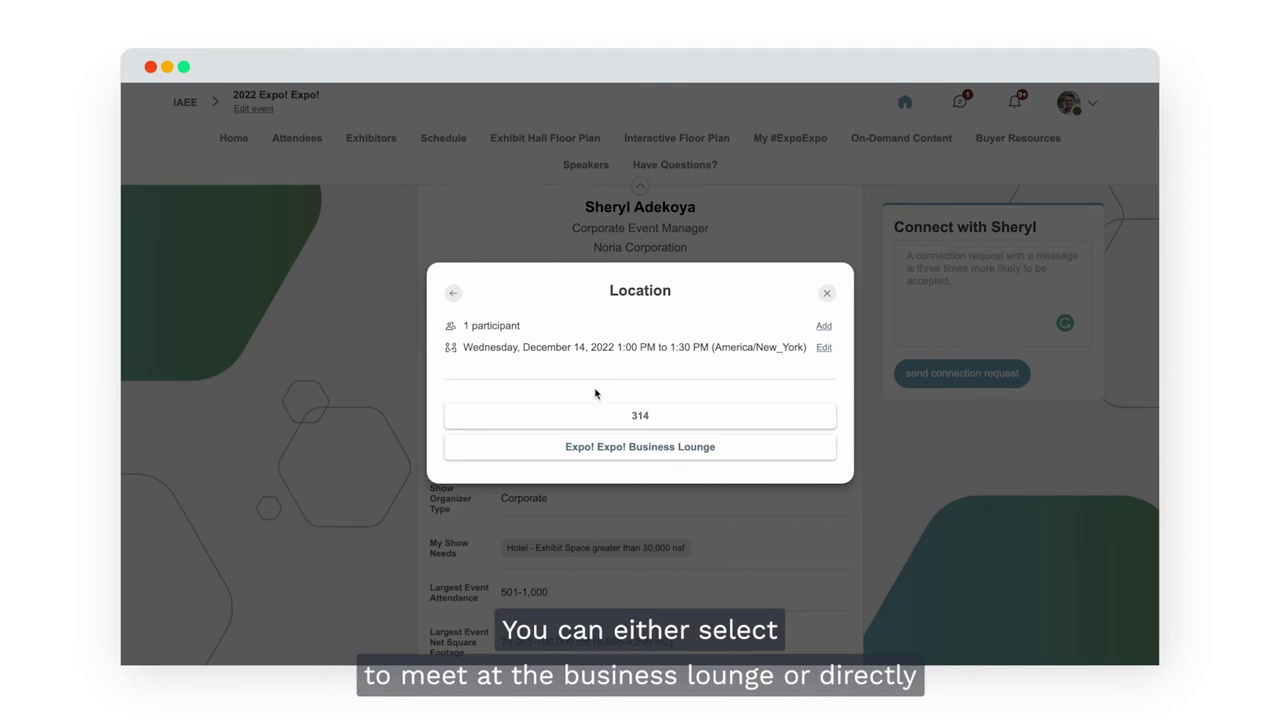
{"action": "left_click", "coordinate": [675, 450]}
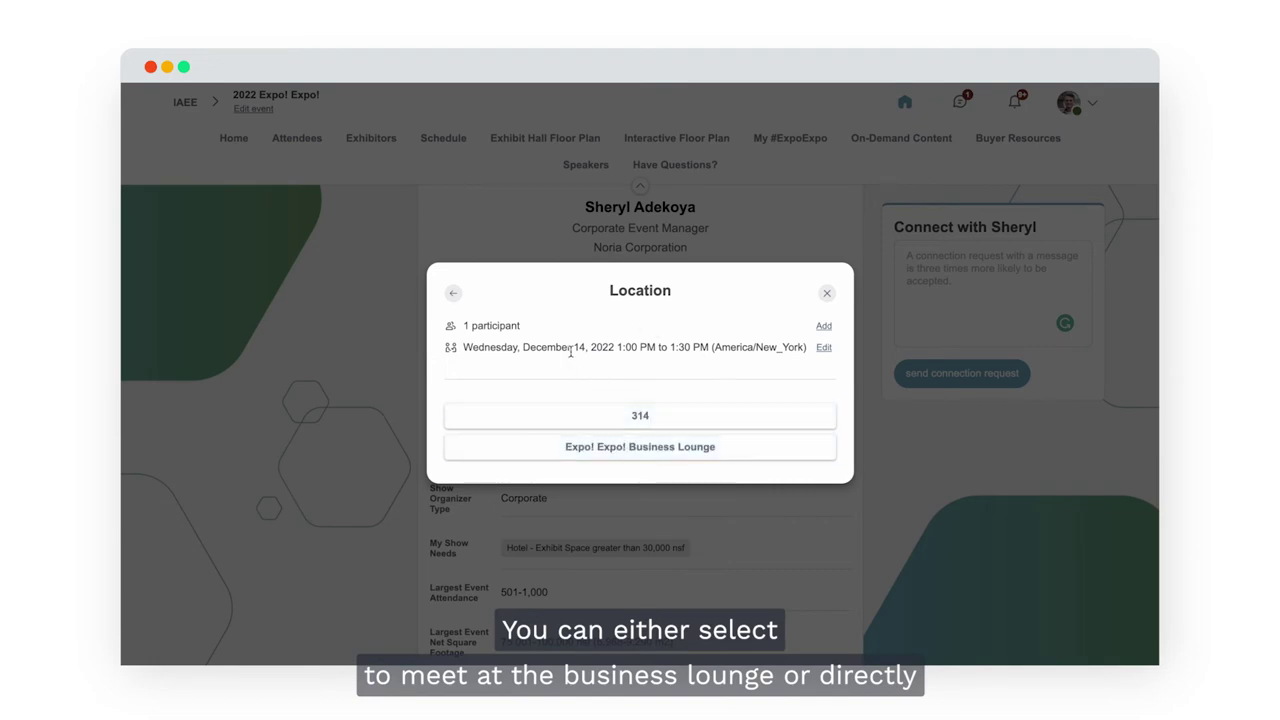
{"action": "left_click", "coordinate": [676, 422]}
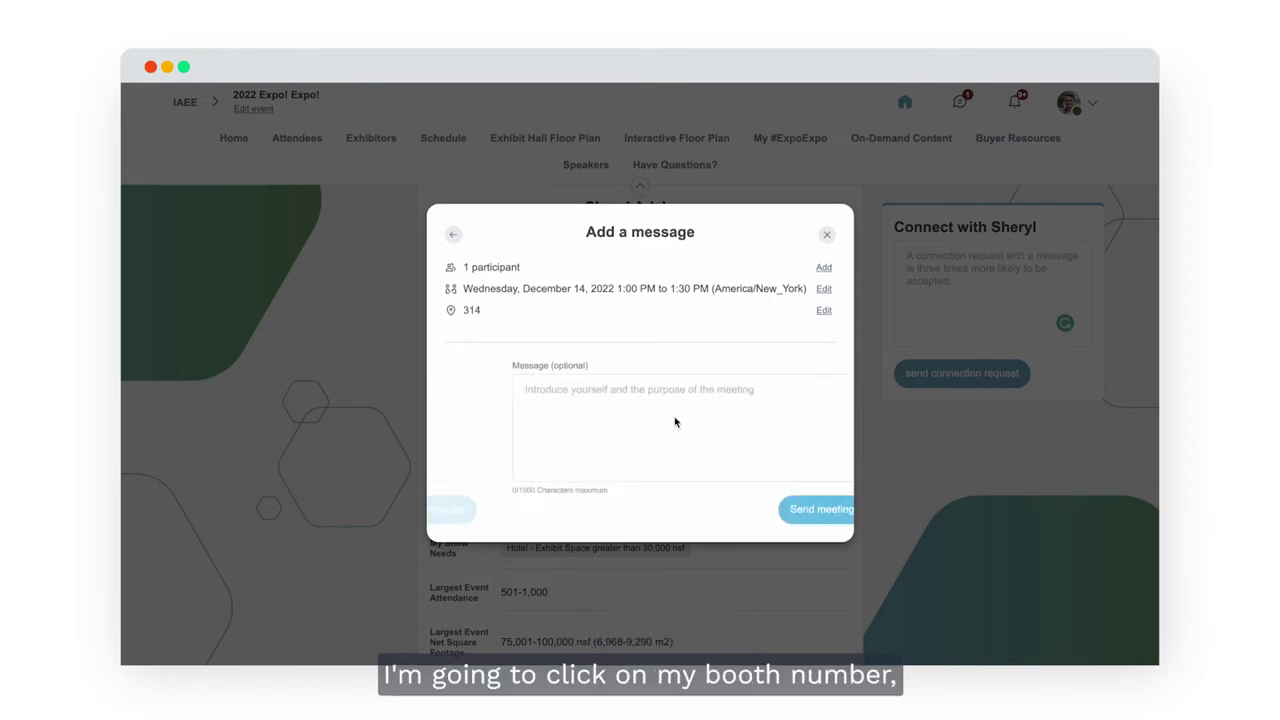
{"action": "left_click", "coordinate": [597, 411]}
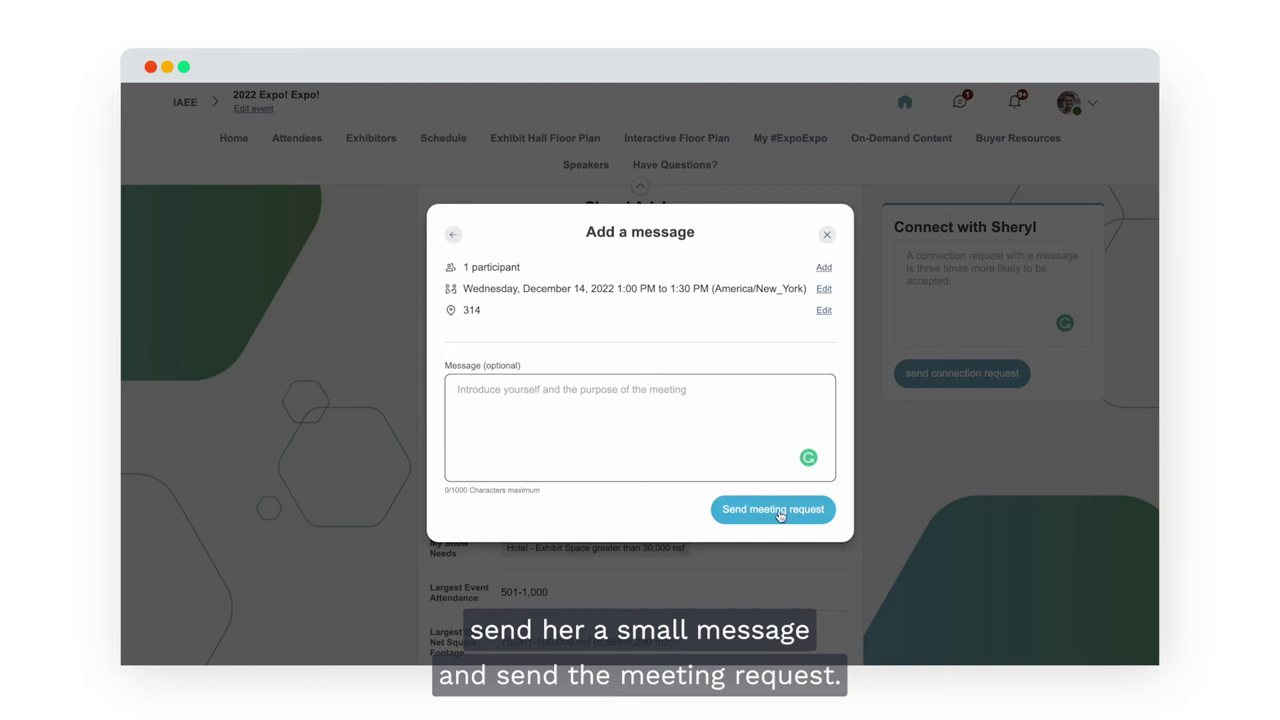
{"action": "left_click", "coordinate": [828, 237]}
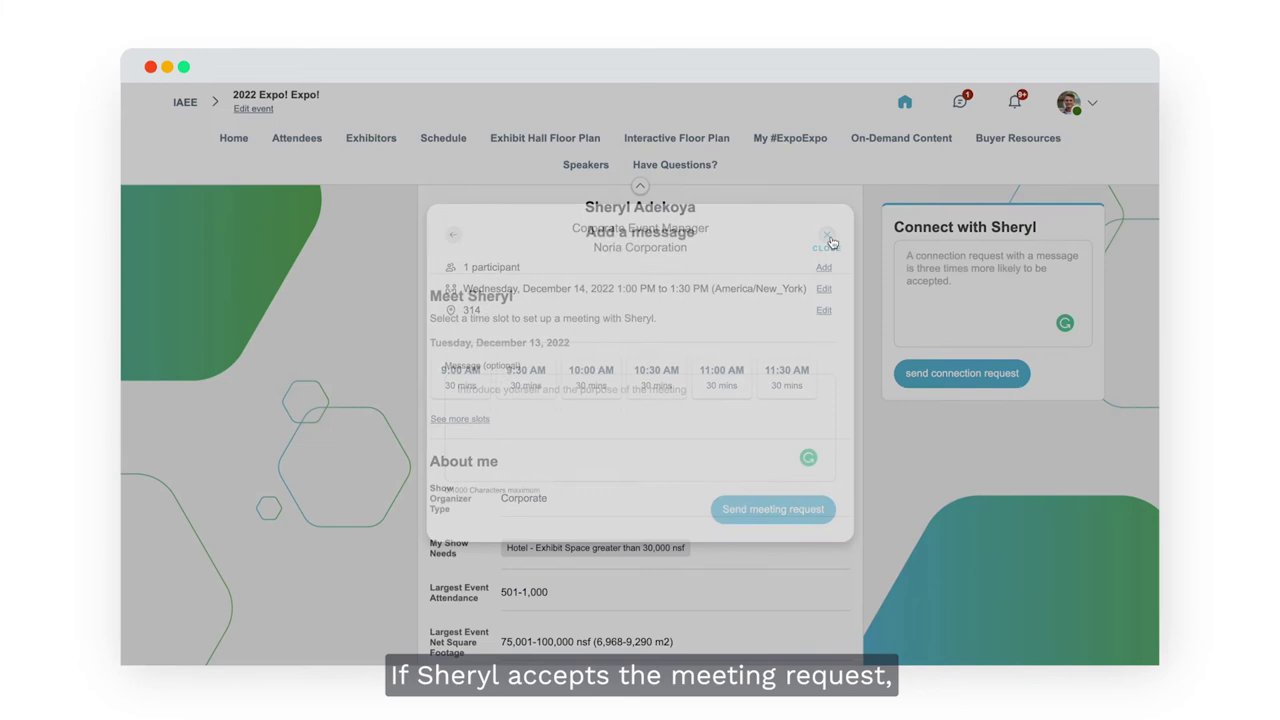
Review your personal schedule and meetings under My #ExpoExpo.
{"action": "scroll", "coordinate": [724, 318], "scroll_direction": "up", "scroll_amount": 3}
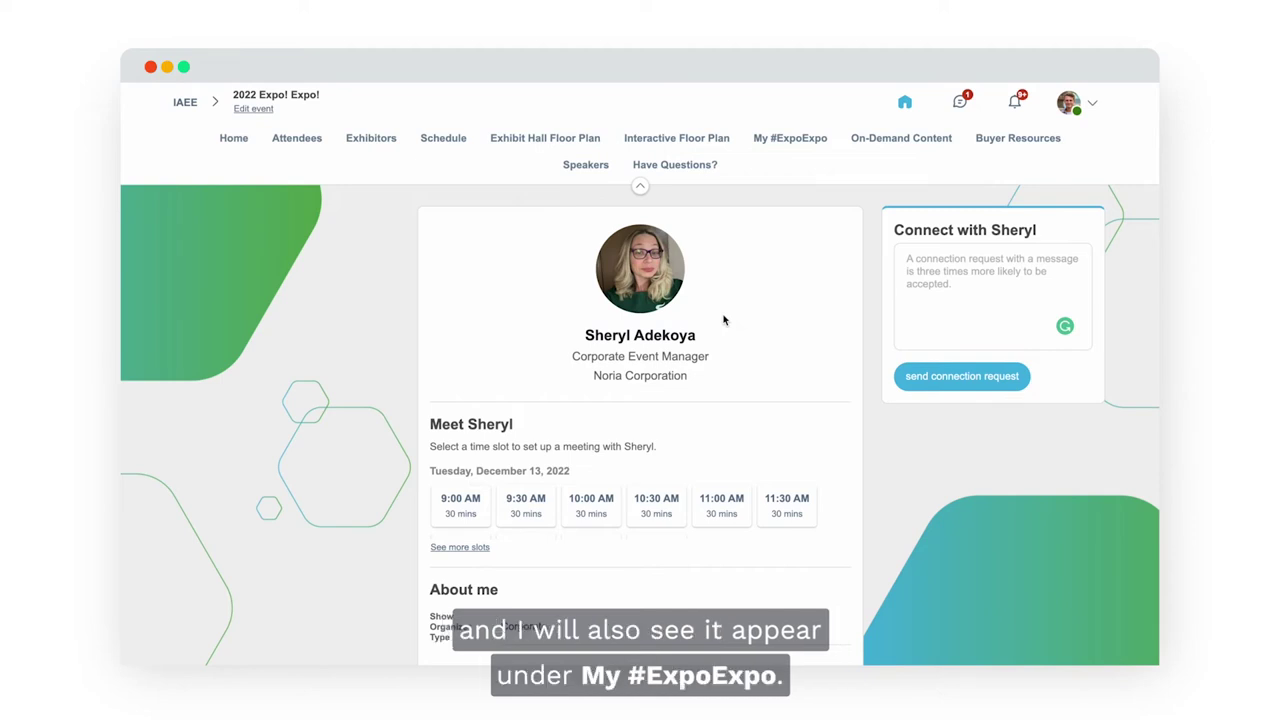
{"action": "left_click", "coordinate": [791, 142]}
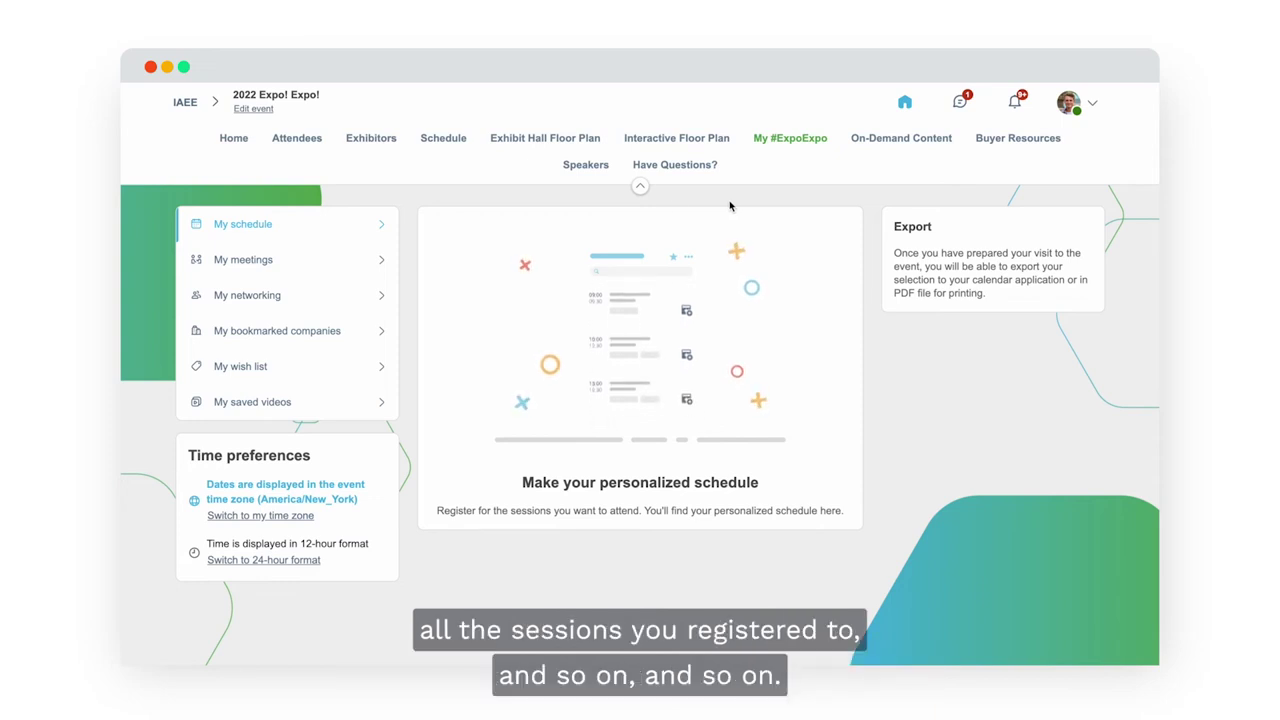
{"action": "left_click", "coordinate": [258, 260]}
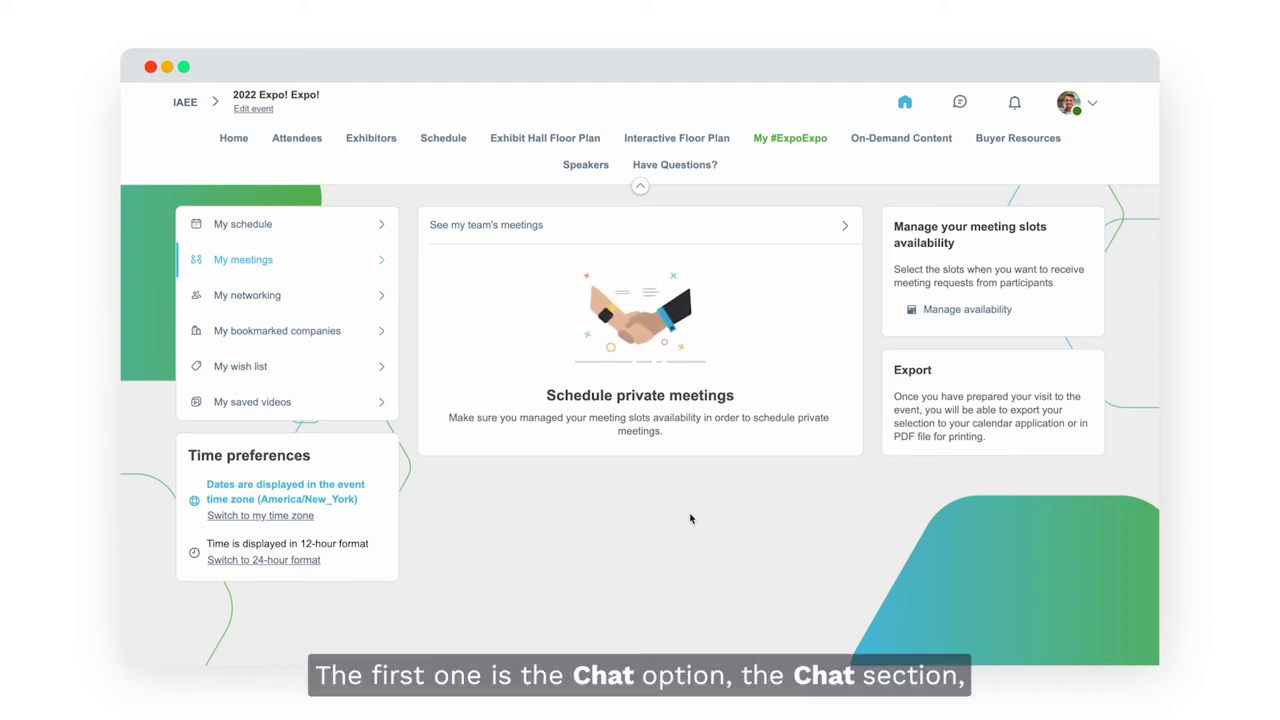
Examine the December 7, 2021 chat conversation containing the Notion link and the Swapcard company's message inbox.
{"action": "left_click", "coordinate": [960, 104]}
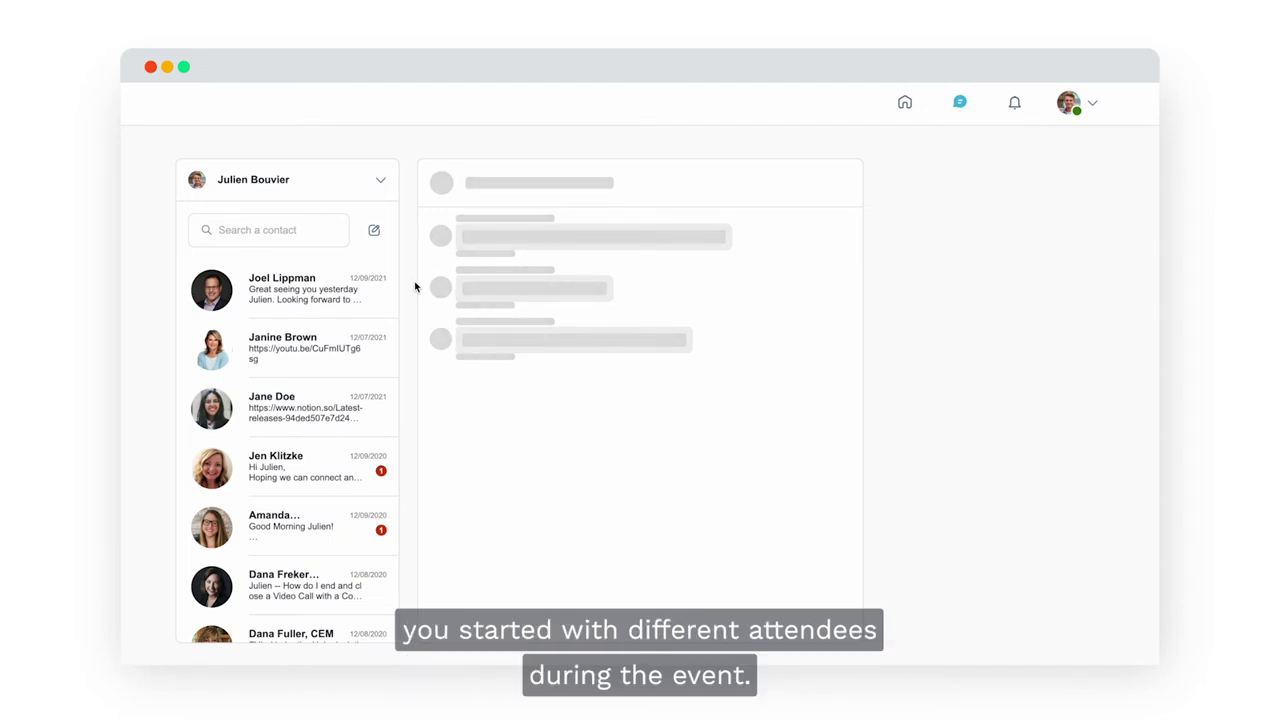
{"action": "left_click", "coordinate": [297, 400]}
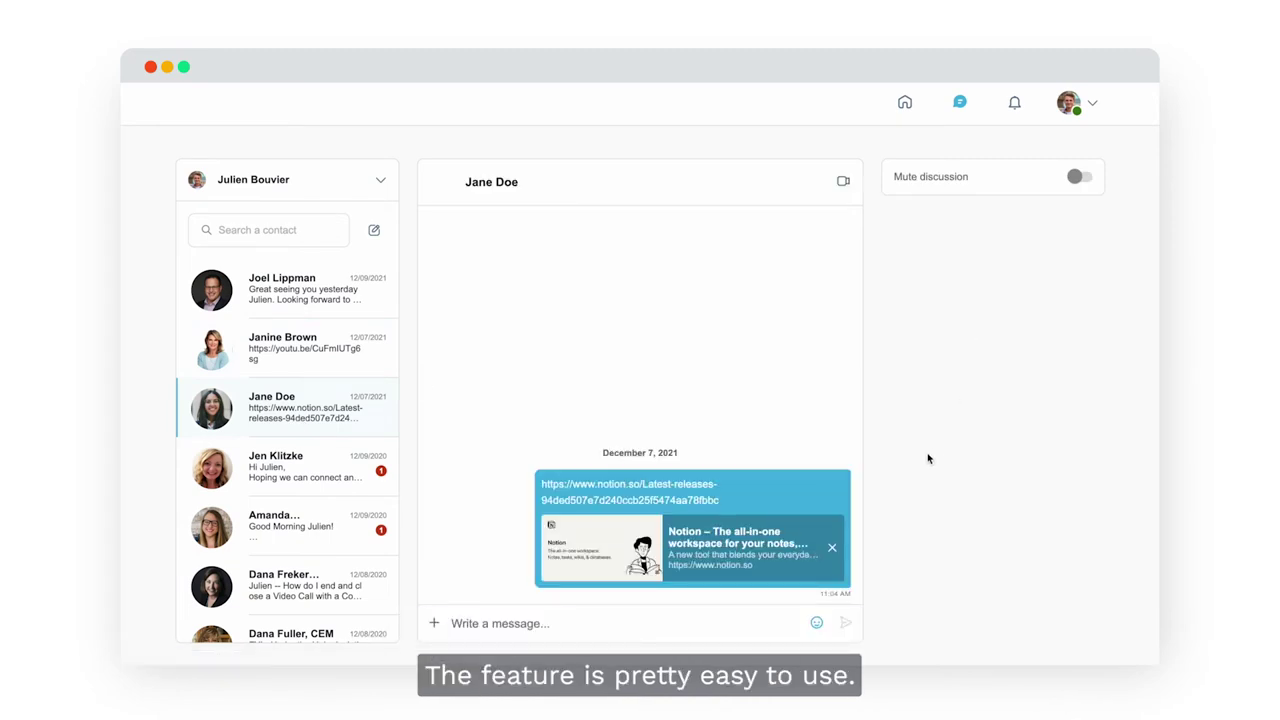
{"action": "left_click", "coordinate": [570, 616]}
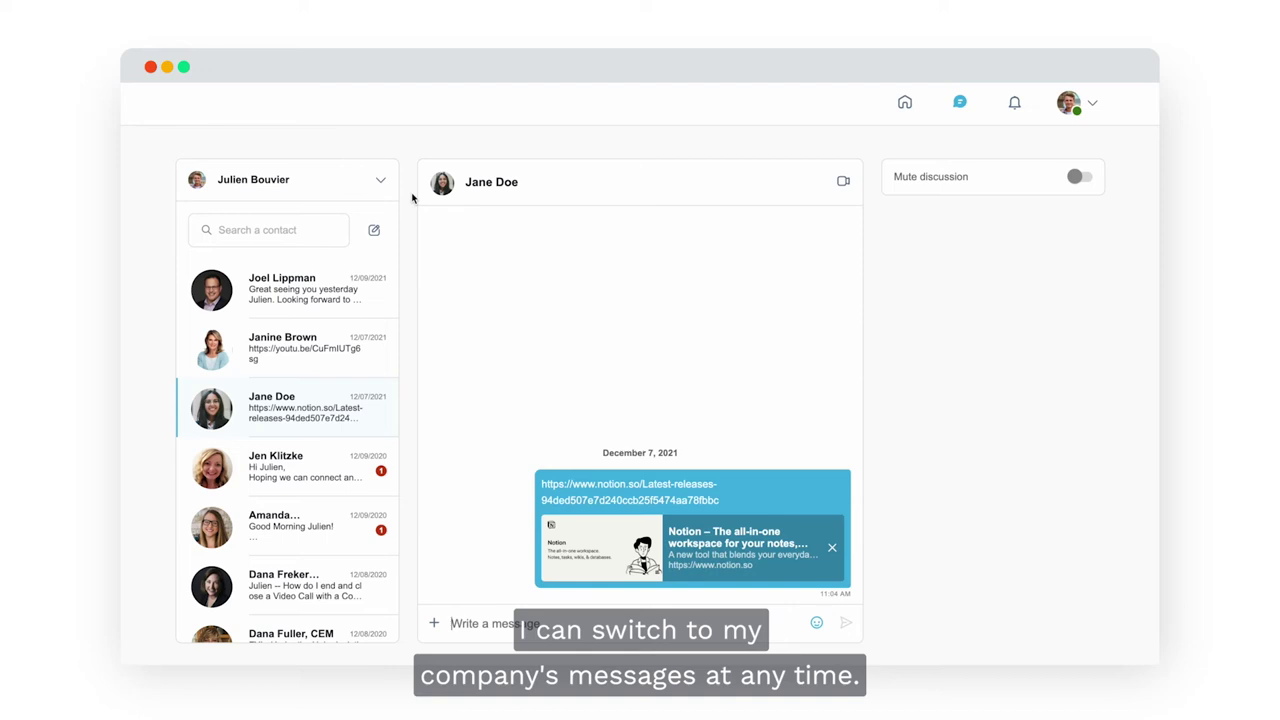
{"action": "left_click", "coordinate": [234, 185]}
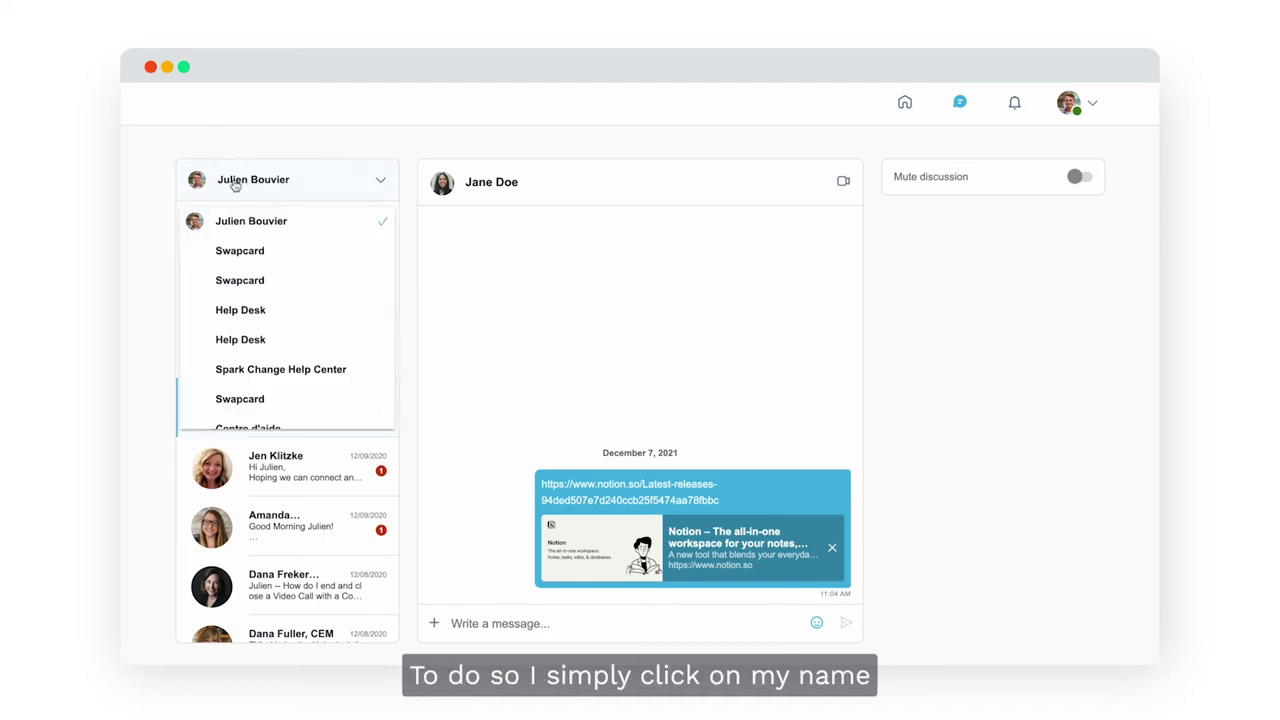
{"action": "left_click", "coordinate": [238, 262]}
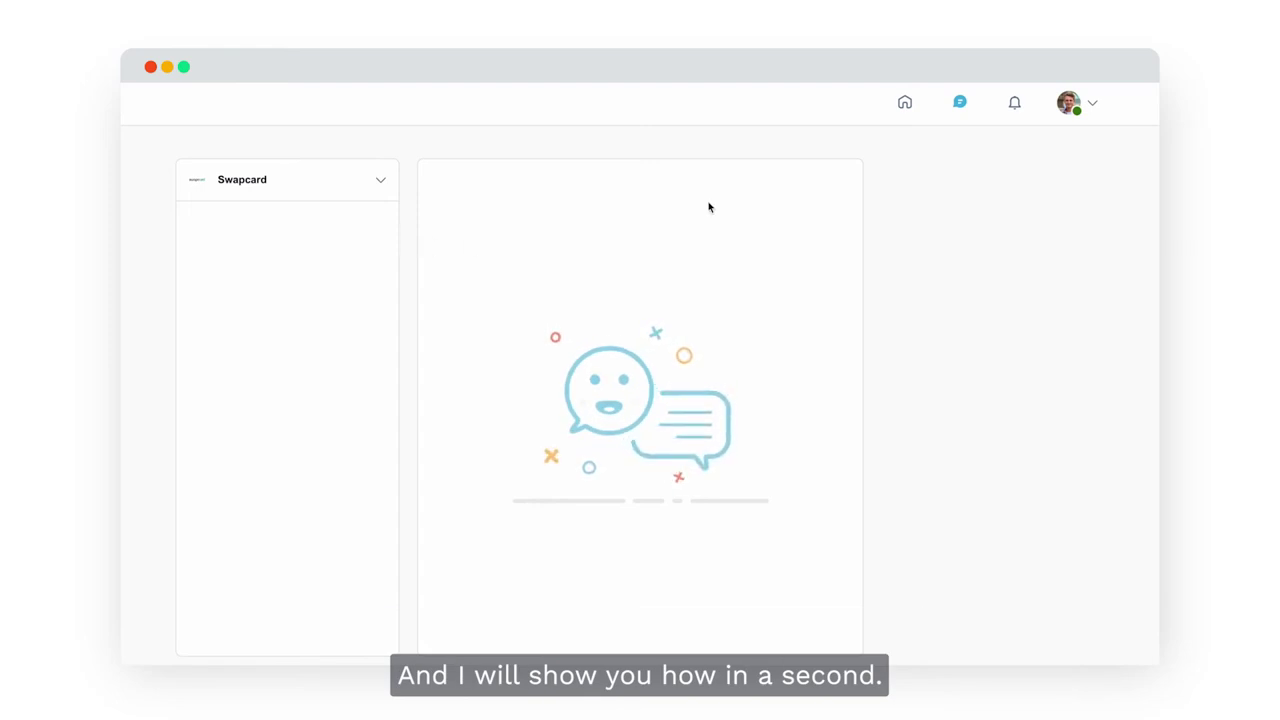
Return to the event's home page, view 42Chat's profile from the exhibitor list, and go back to the list.
{"action": "left_click", "coordinate": [905, 103]}
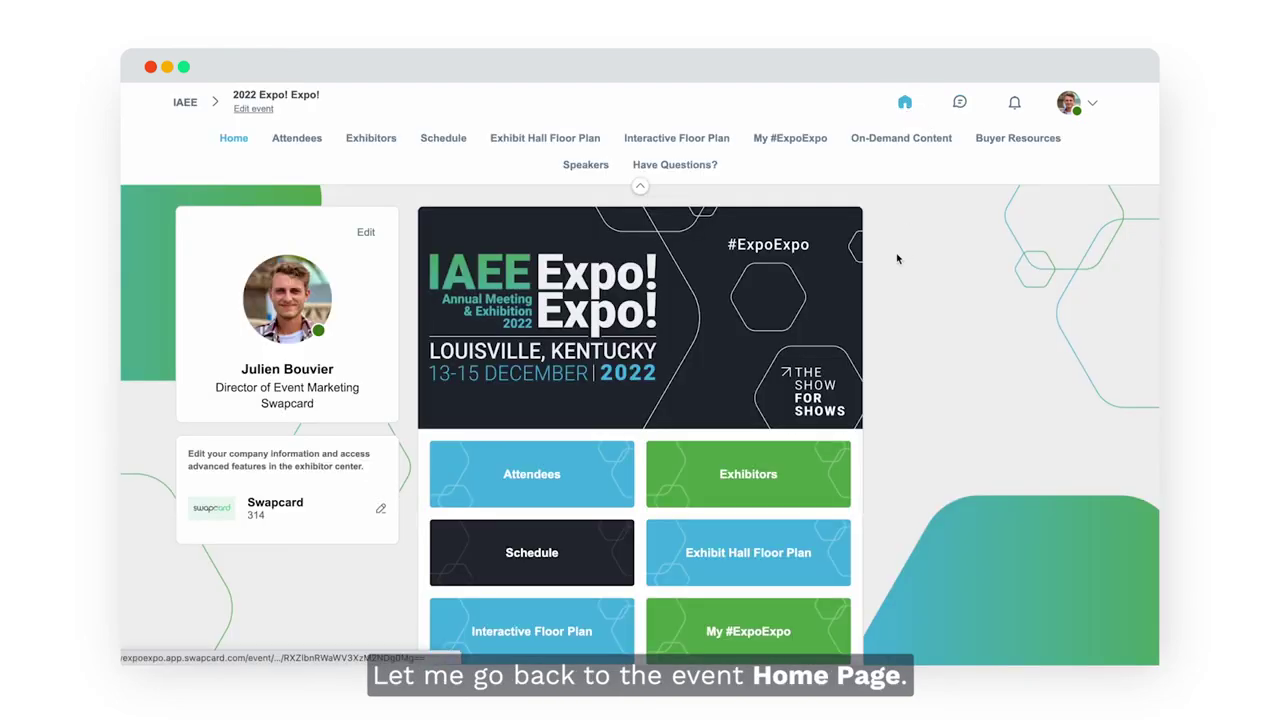
{"action": "left_click", "coordinate": [373, 143]}
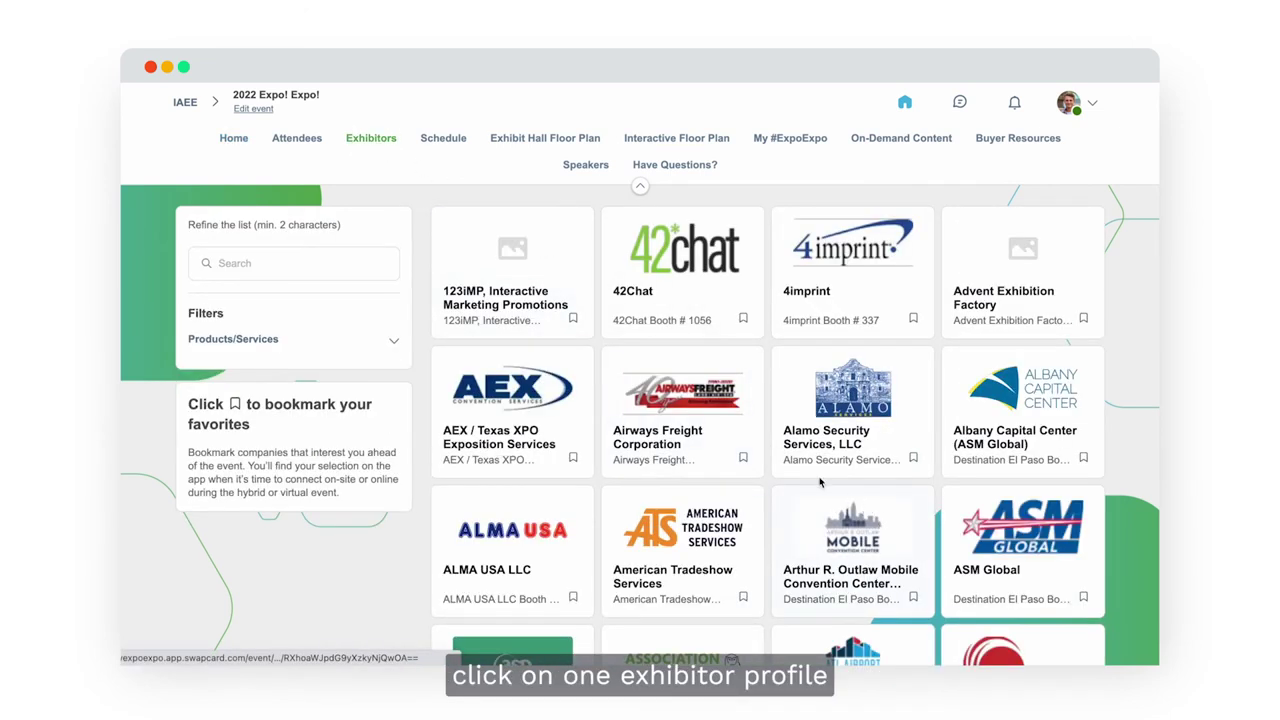
{"action": "left_click", "coordinate": [673, 284]}
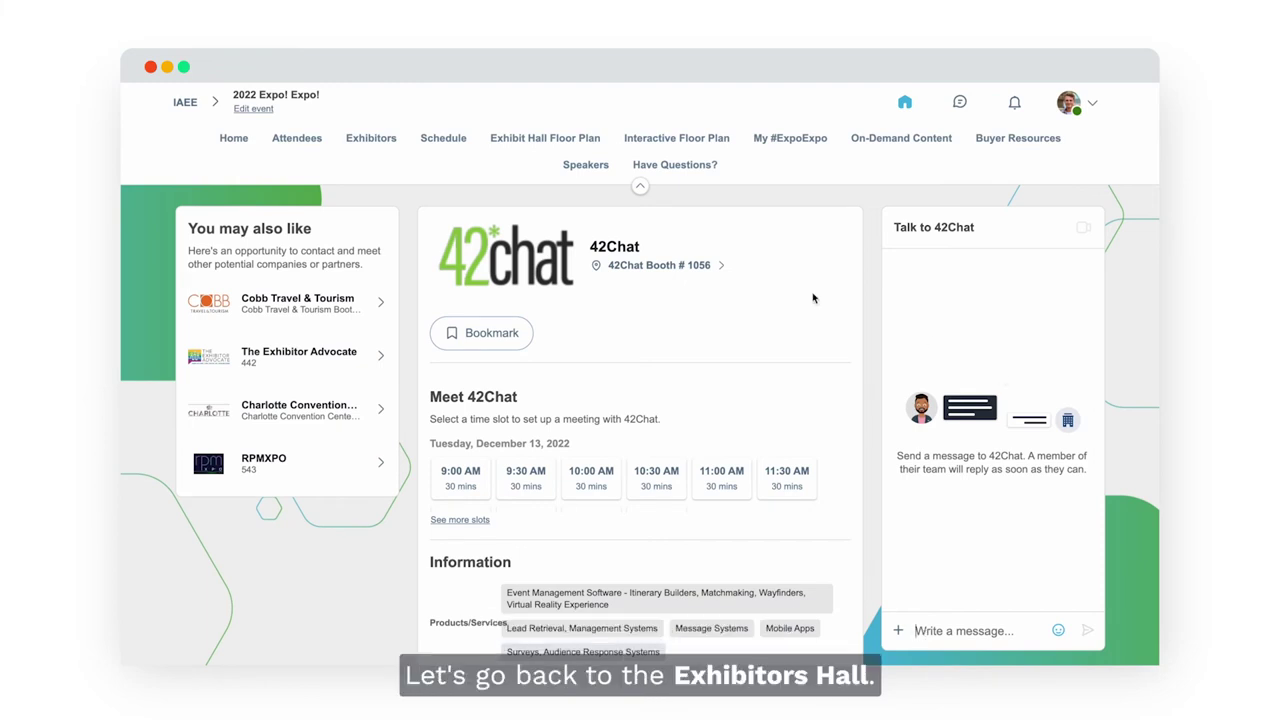
{"action": "left_click", "coordinate": [375, 146]}
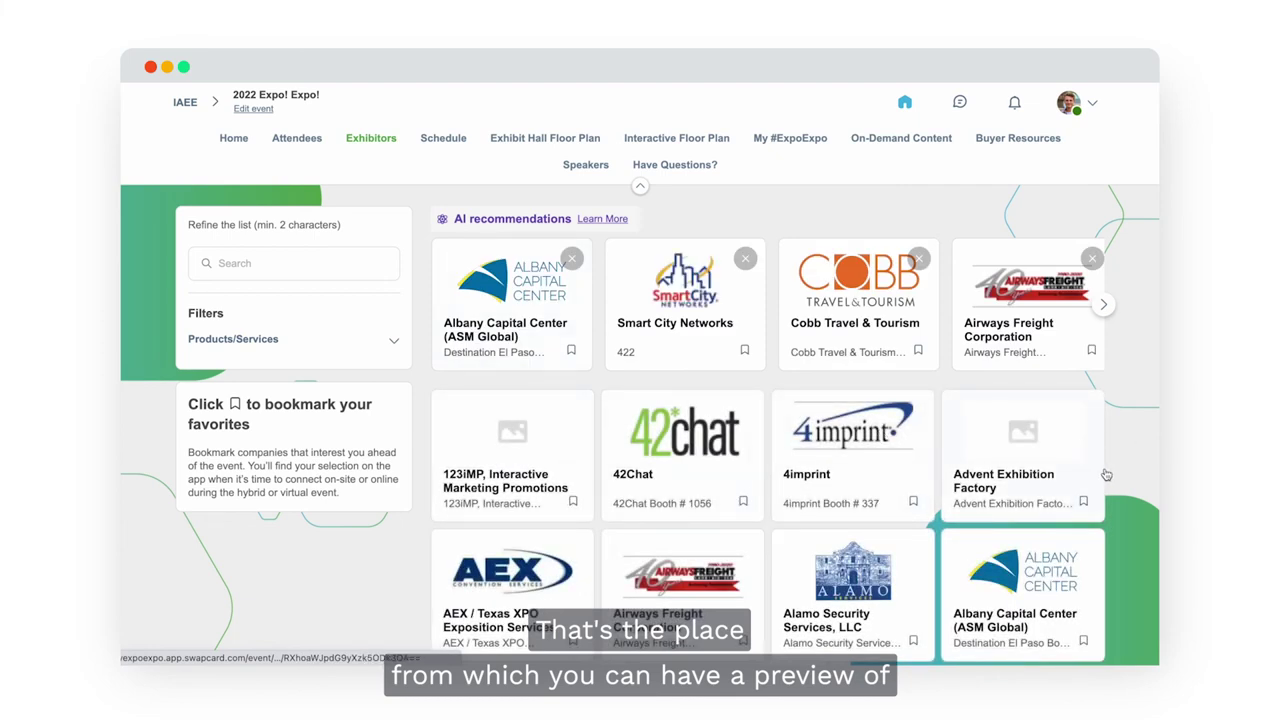
Browse the exhibitor list, and look at its search field and the categories of the Products/Services filter.
{"action": "scroll", "coordinate": [1113, 565], "scroll_direction": "down", "scroll_amount": 2}
{"action": "scroll", "coordinate": [1113, 567], "scroll_direction": "down", "scroll_amount": 1}
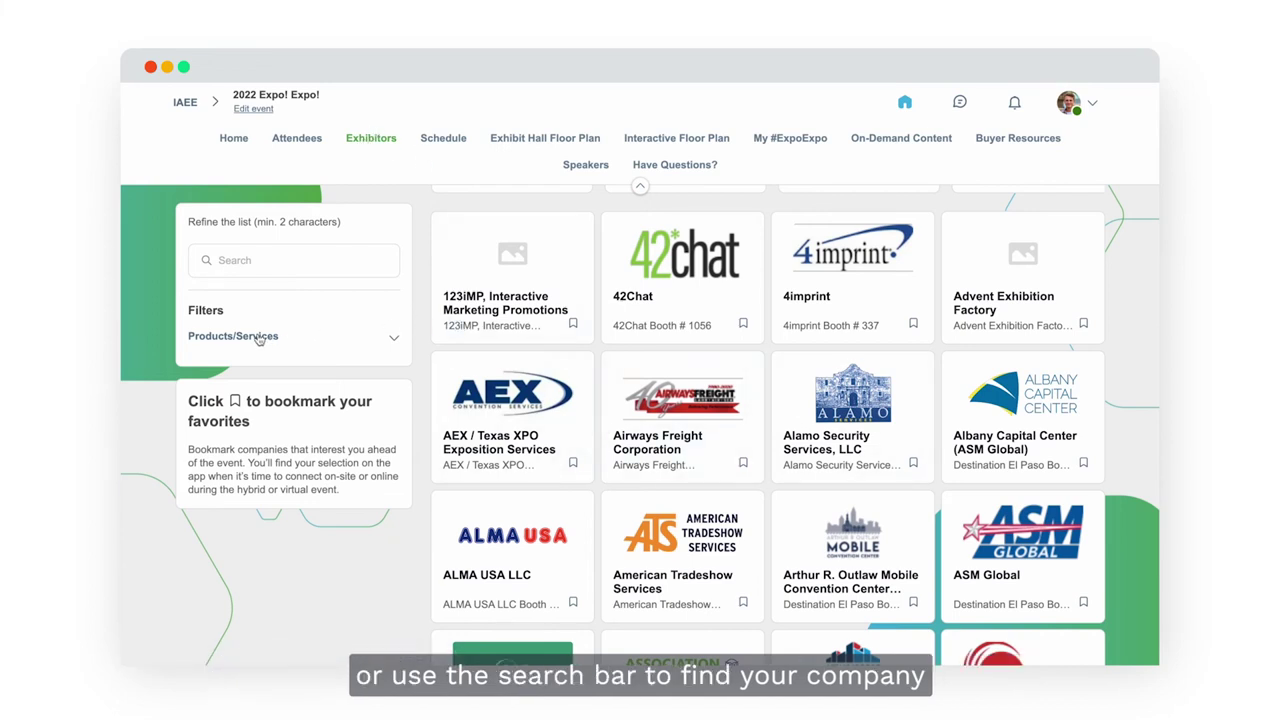
{"action": "left_click", "coordinate": [219, 261]}
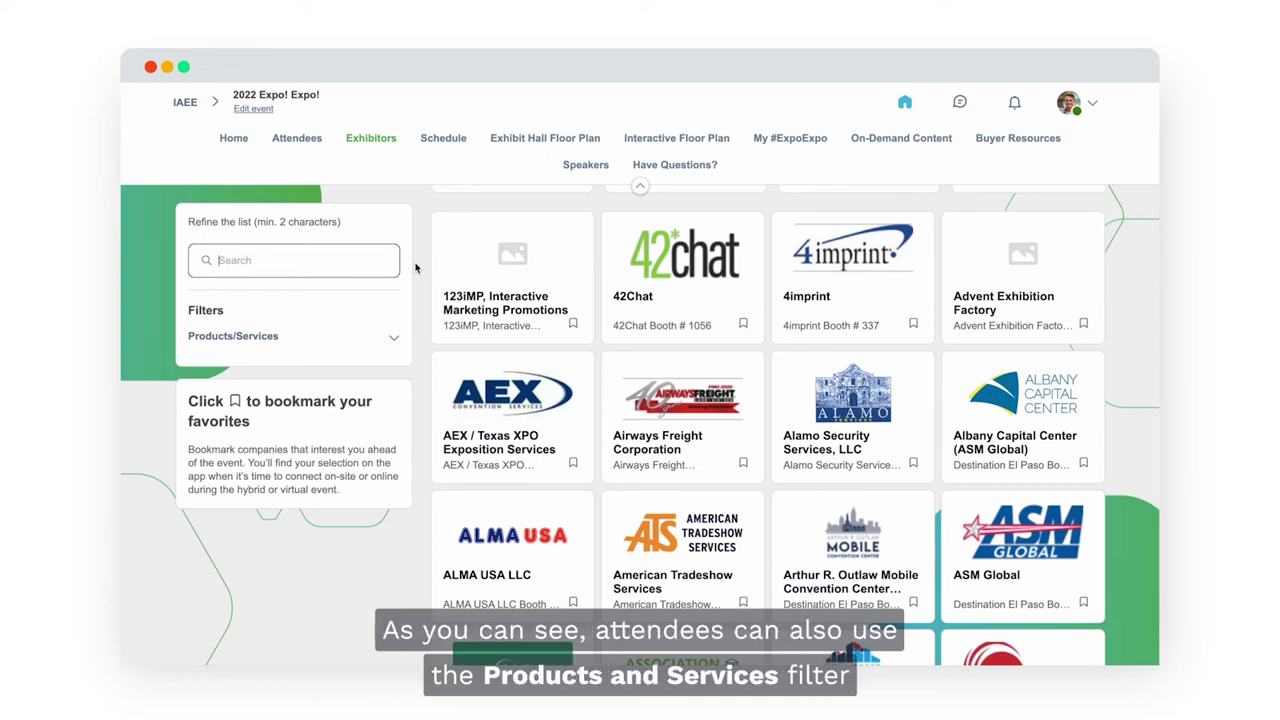
{"action": "left_click", "coordinate": [285, 343]}
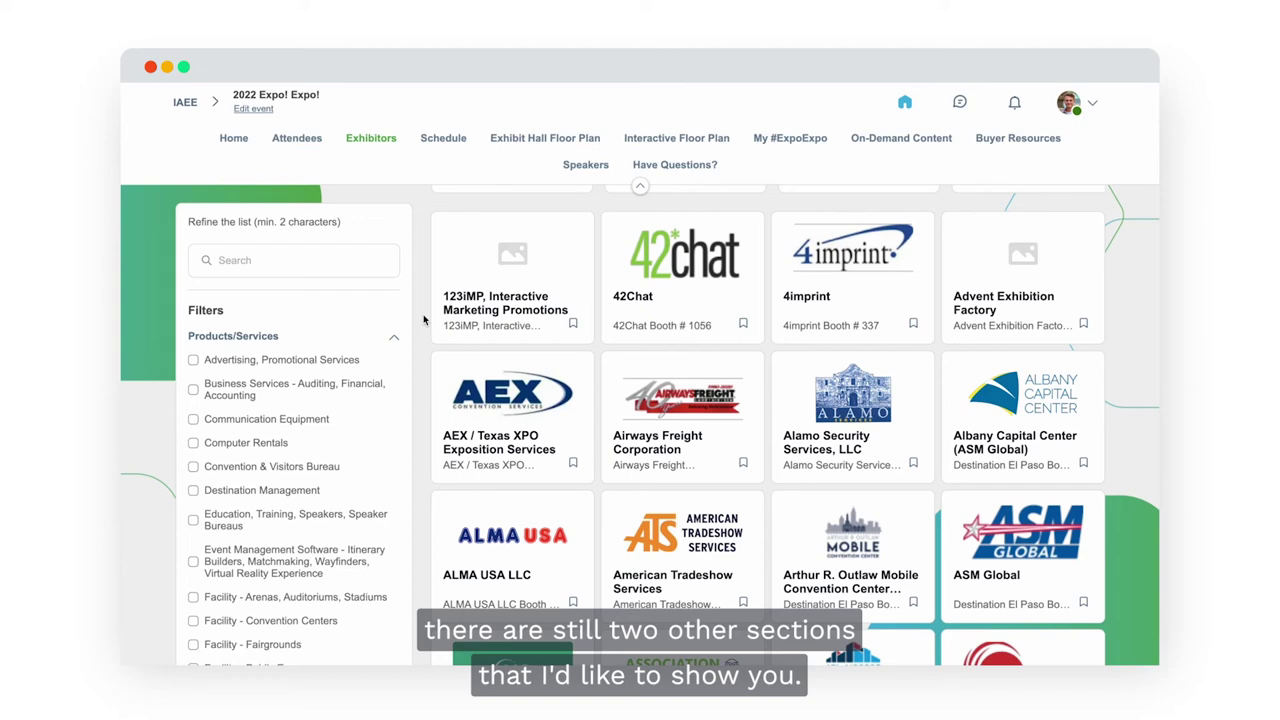
View the Case Study - Swapcard entry in Buyer Resources and go from it to Swapcard's company page.
{"action": "left_click", "coordinate": [1009, 142]}
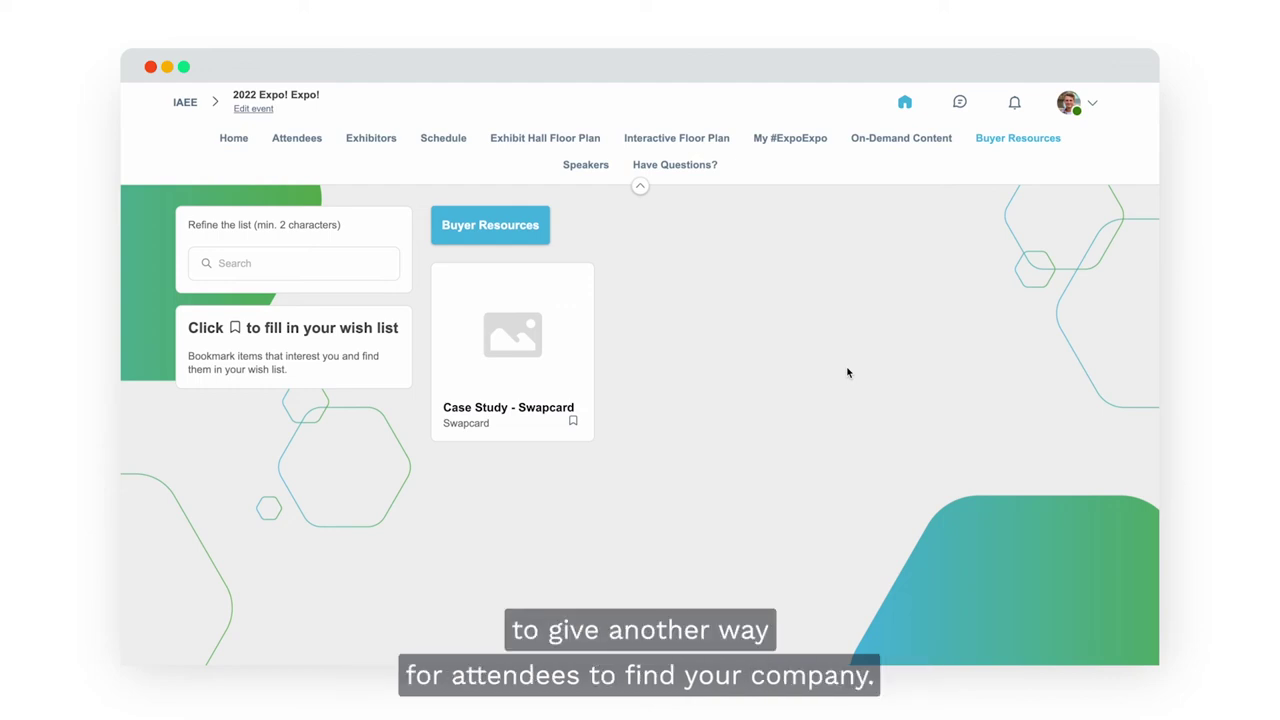
{"action": "left_click", "coordinate": [507, 333]}
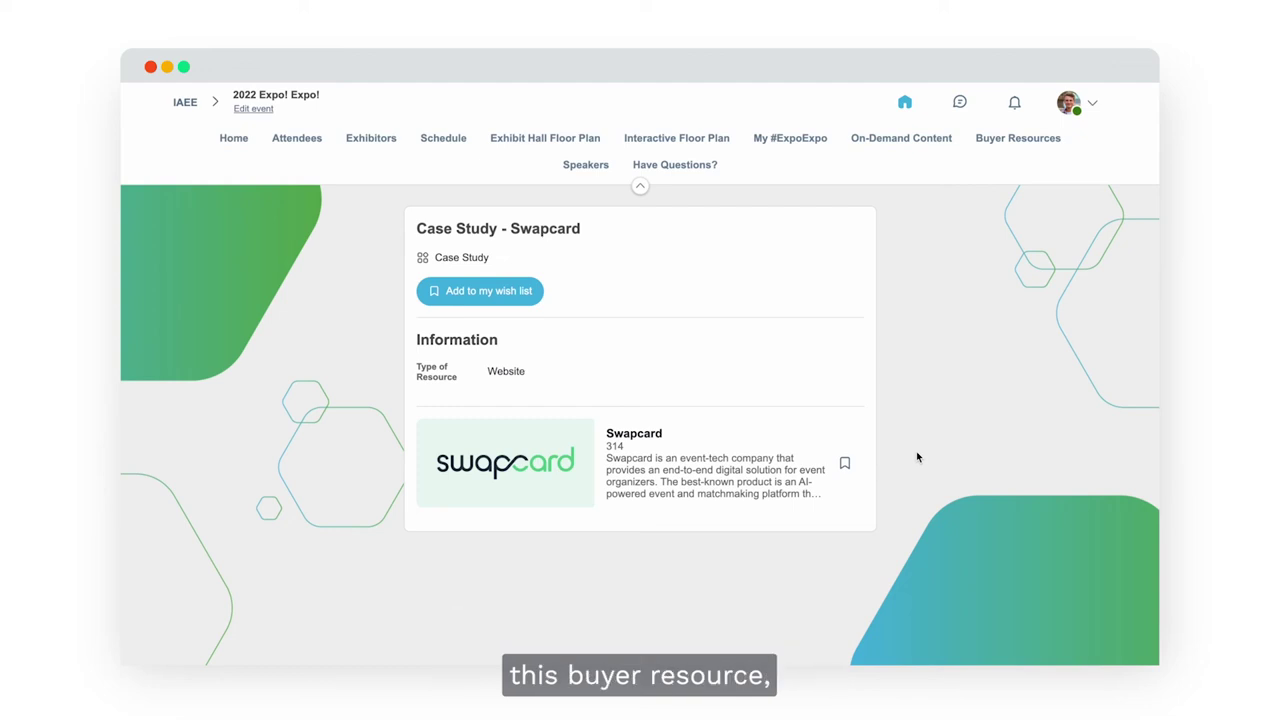
{"action": "left_click", "coordinate": [621, 472]}
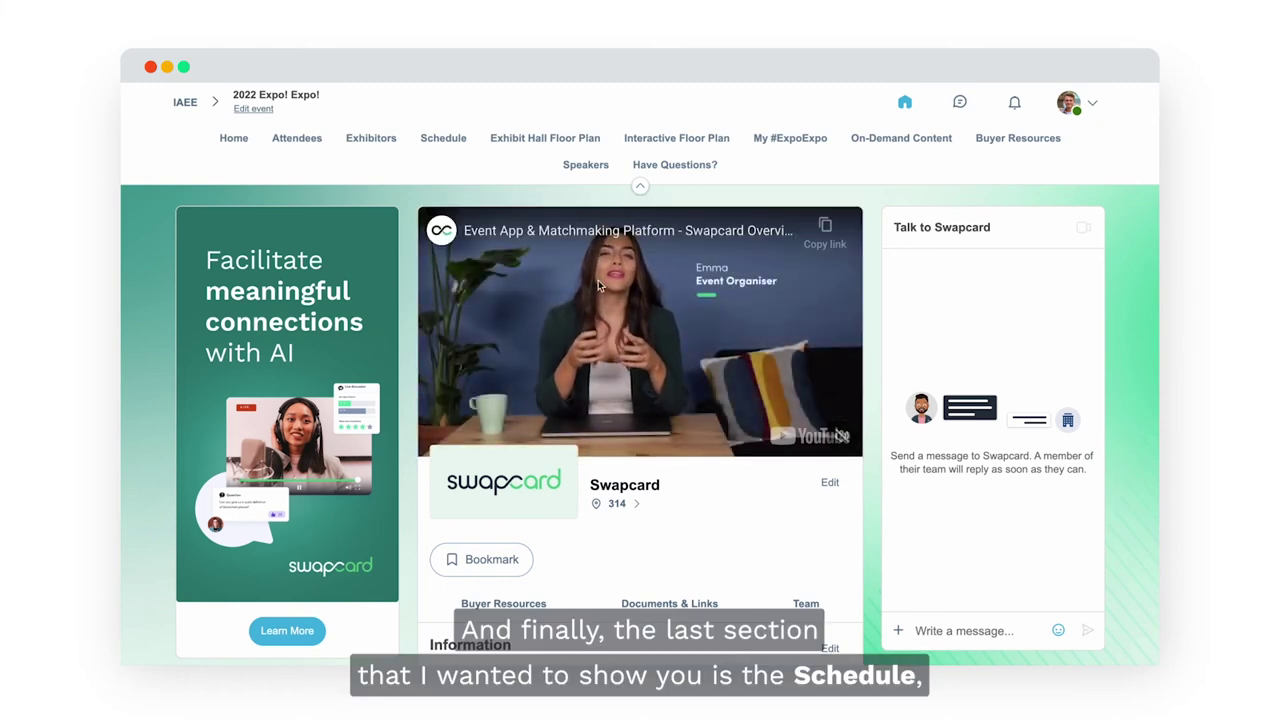
Bookmark the CEM & CEM-AP Breakfast and the CEM-AP Course session in the December 12 schedule, and open My #ExpoExpo.
{"action": "left_click", "coordinate": [441, 141]}
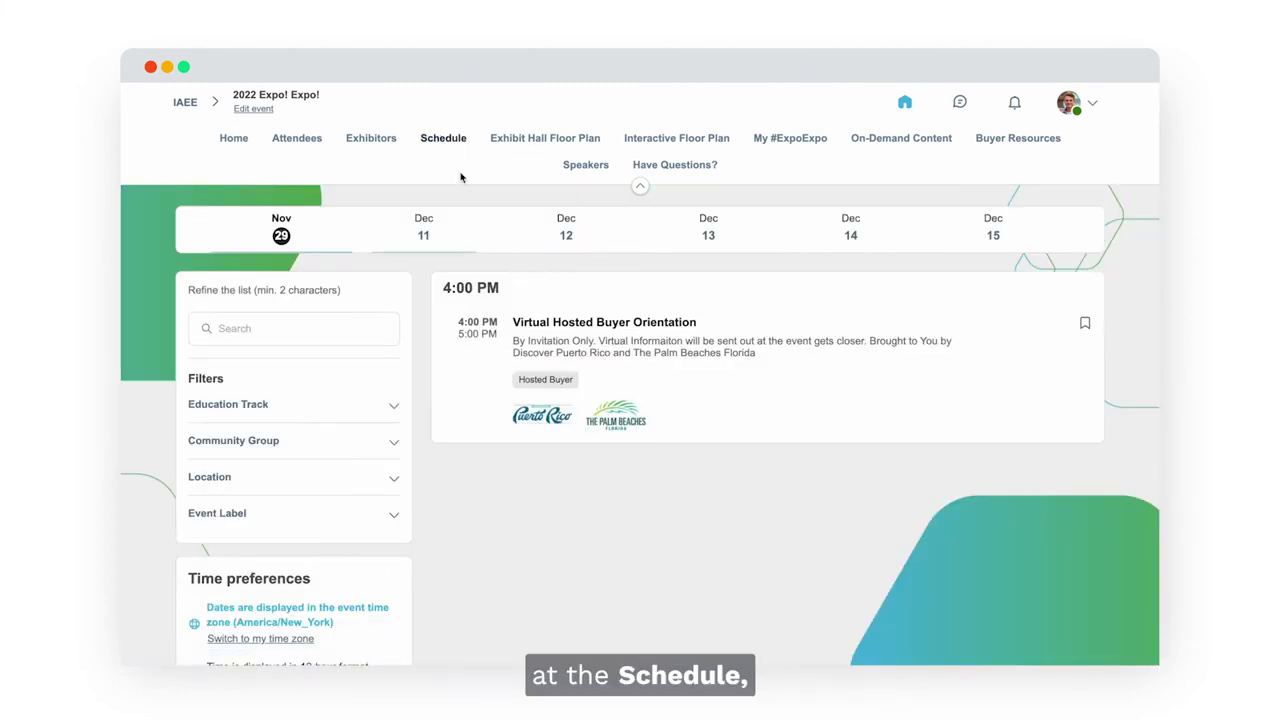
{"action": "left_click", "coordinate": [445, 234]}
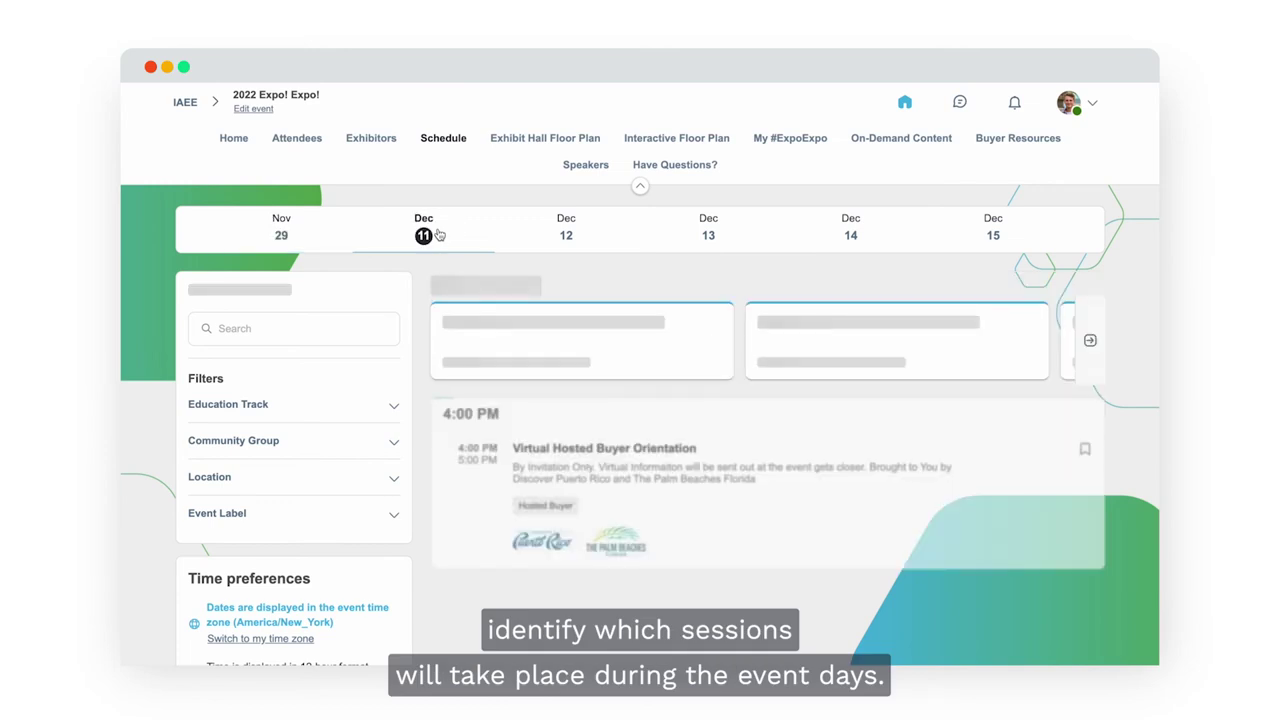
{"action": "left_click", "coordinate": [587, 236]}
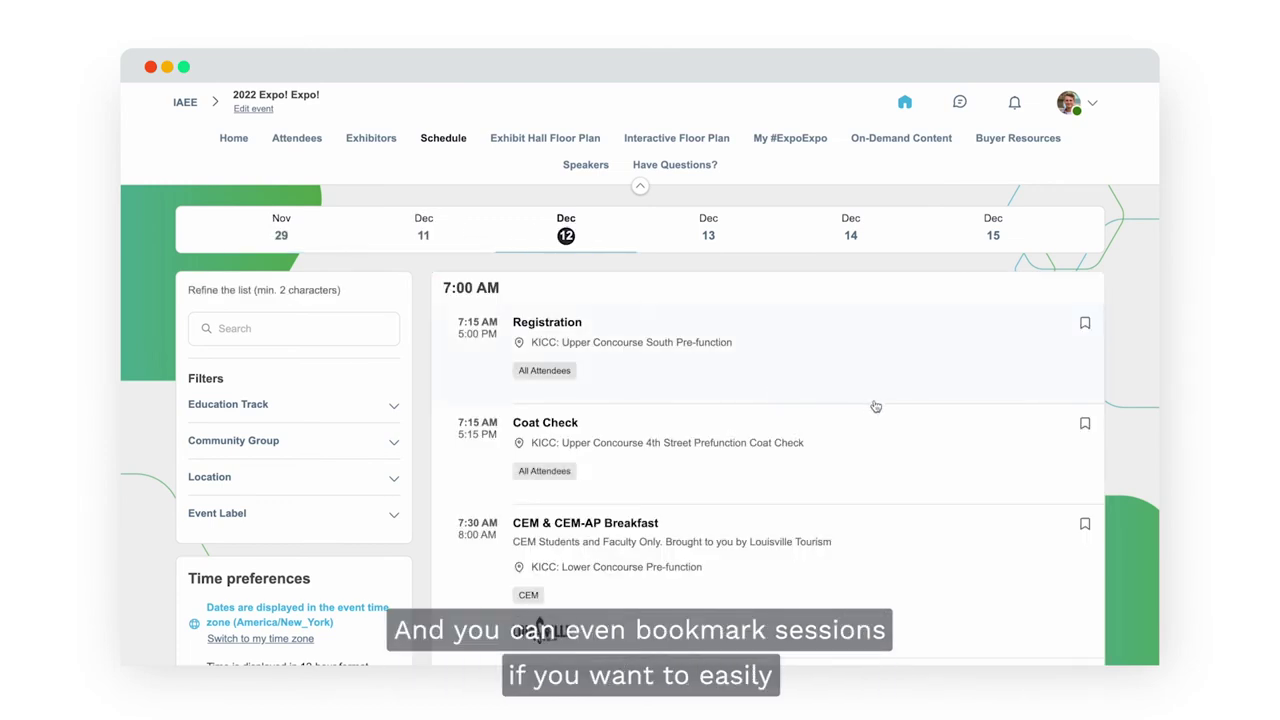
{"action": "scroll", "coordinate": [980, 458], "scroll_direction": "down", "scroll_amount": 1}
{"action": "scroll", "coordinate": [985, 460], "scroll_direction": "down", "scroll_amount": 1}
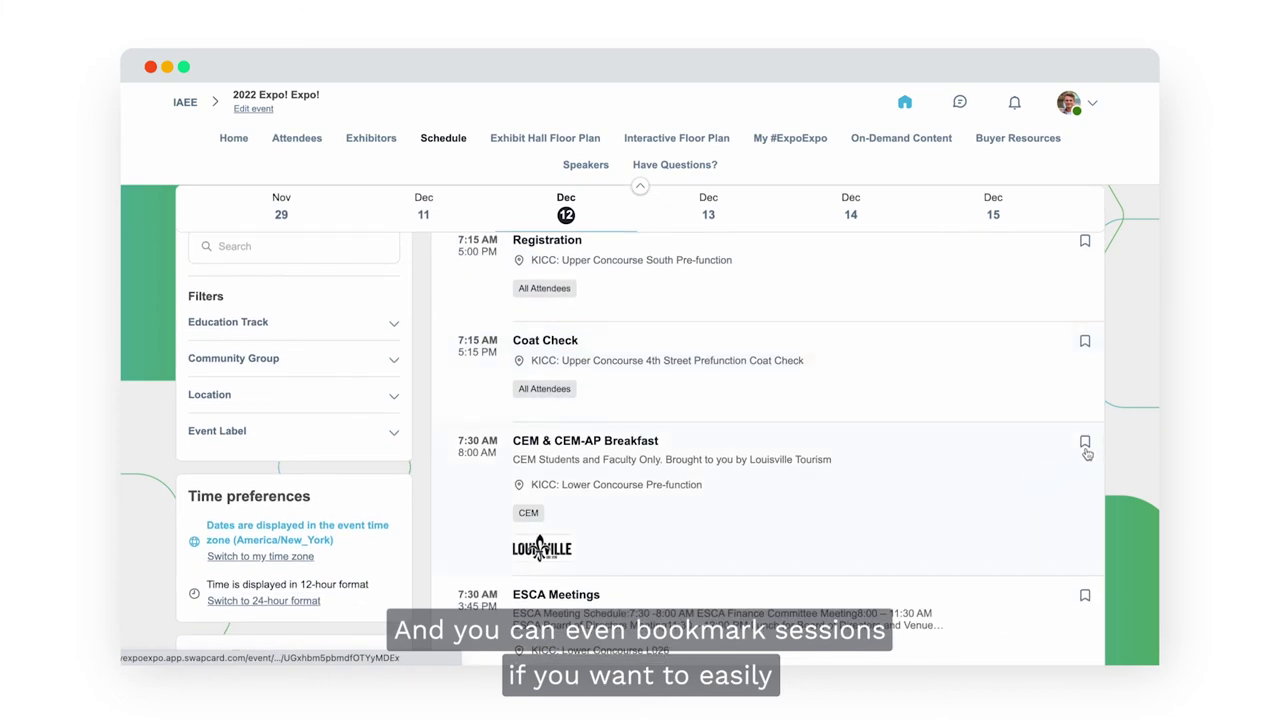
{"action": "left_click", "coordinate": [1086, 446]}
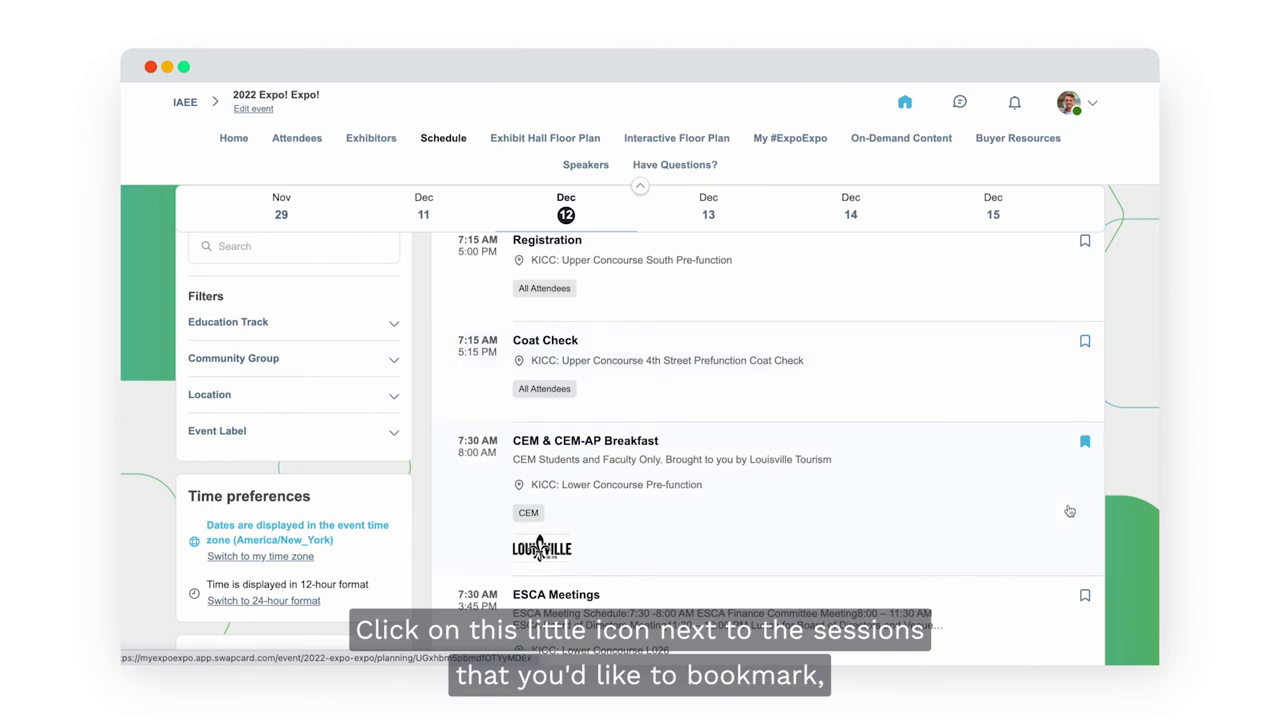
{"action": "scroll", "coordinate": [1067, 512], "scroll_direction": "down", "scroll_amount": 3}
{"action": "left_click", "coordinate": [1085, 413]}
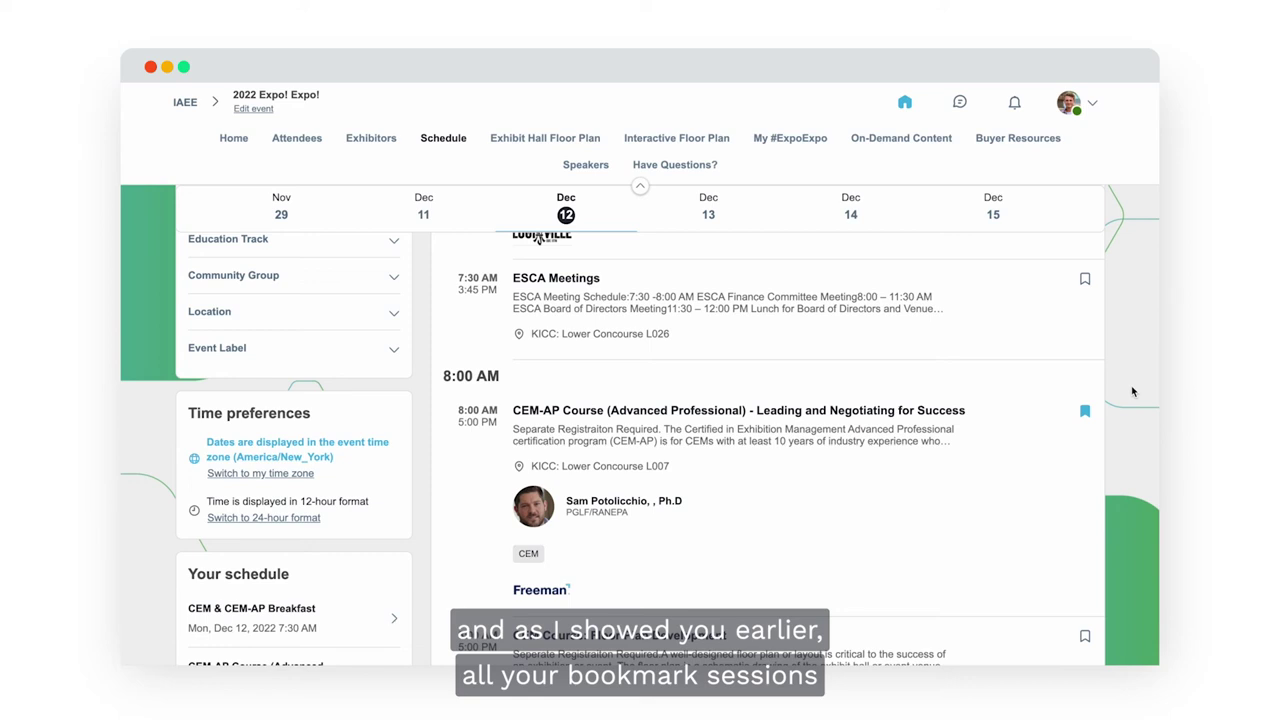
{"action": "left_click", "coordinate": [790, 143]}
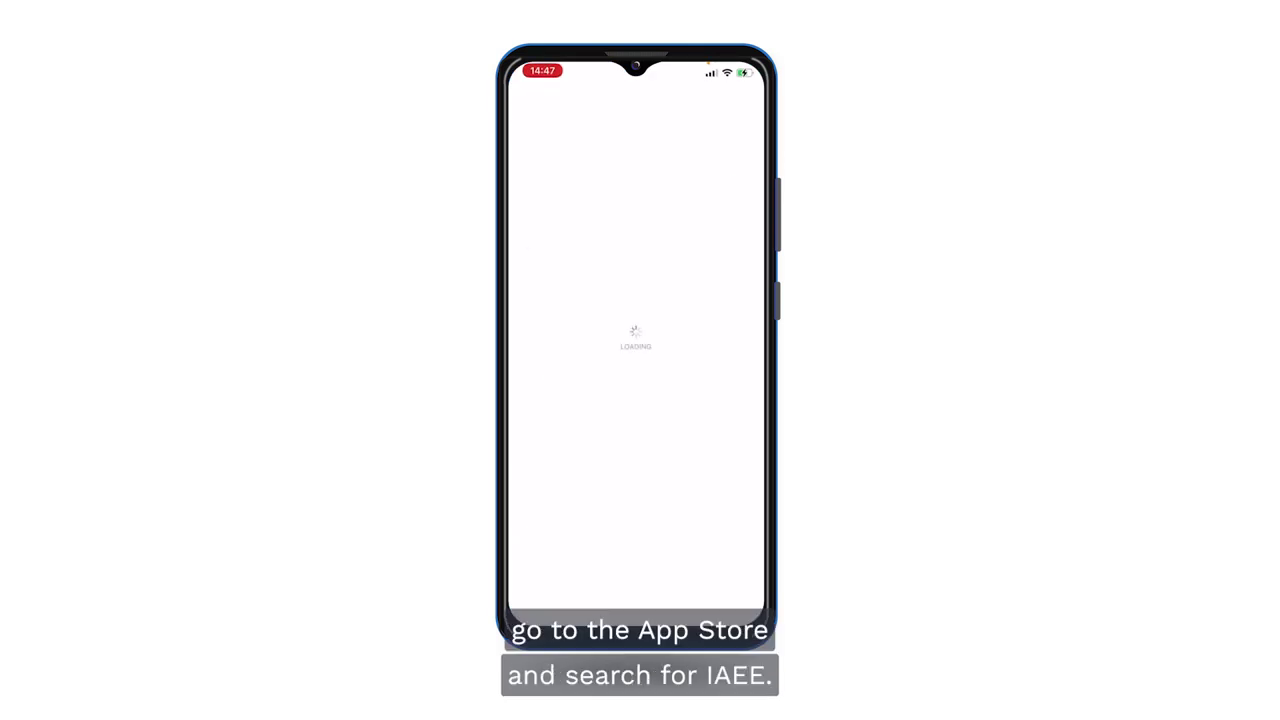
Search the phone's App Store for "iaee" and select the IAEE - Expo! Expo! app.
{"action": "left_click", "coordinate": [610, 157]}
{"action": "type", "text": "iaee"}
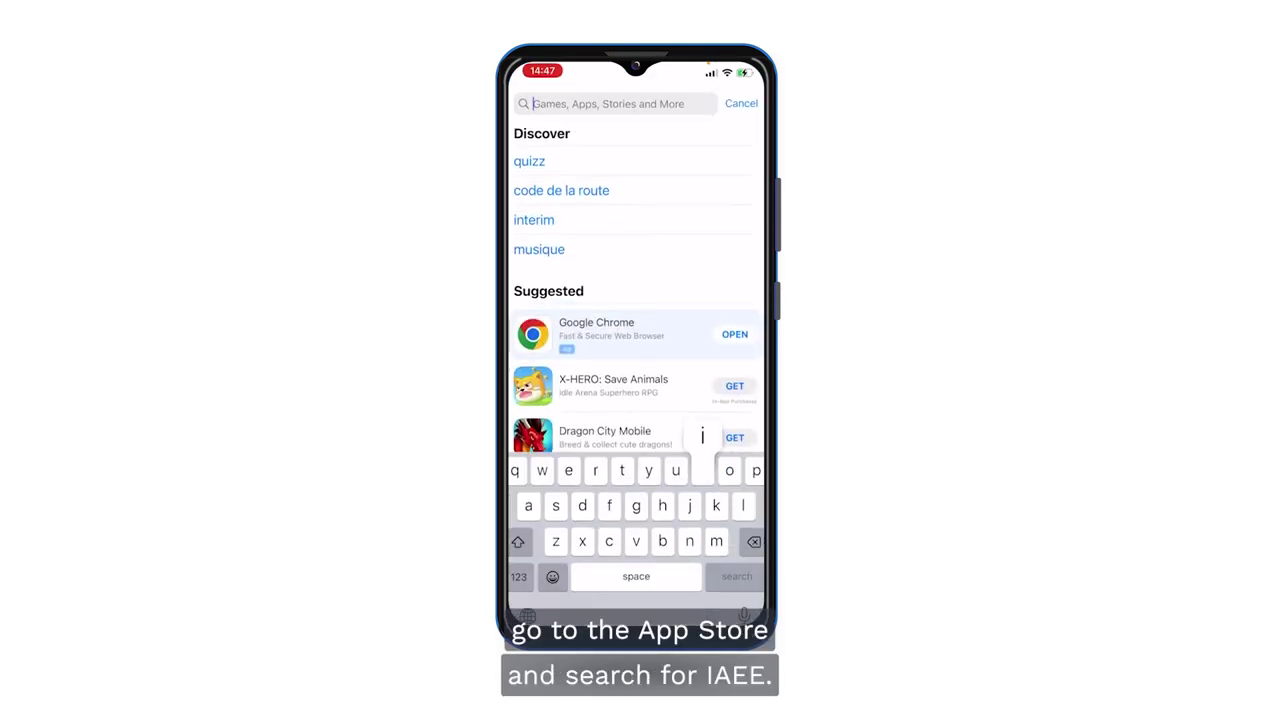
{"action": "key", "text": "Return"}
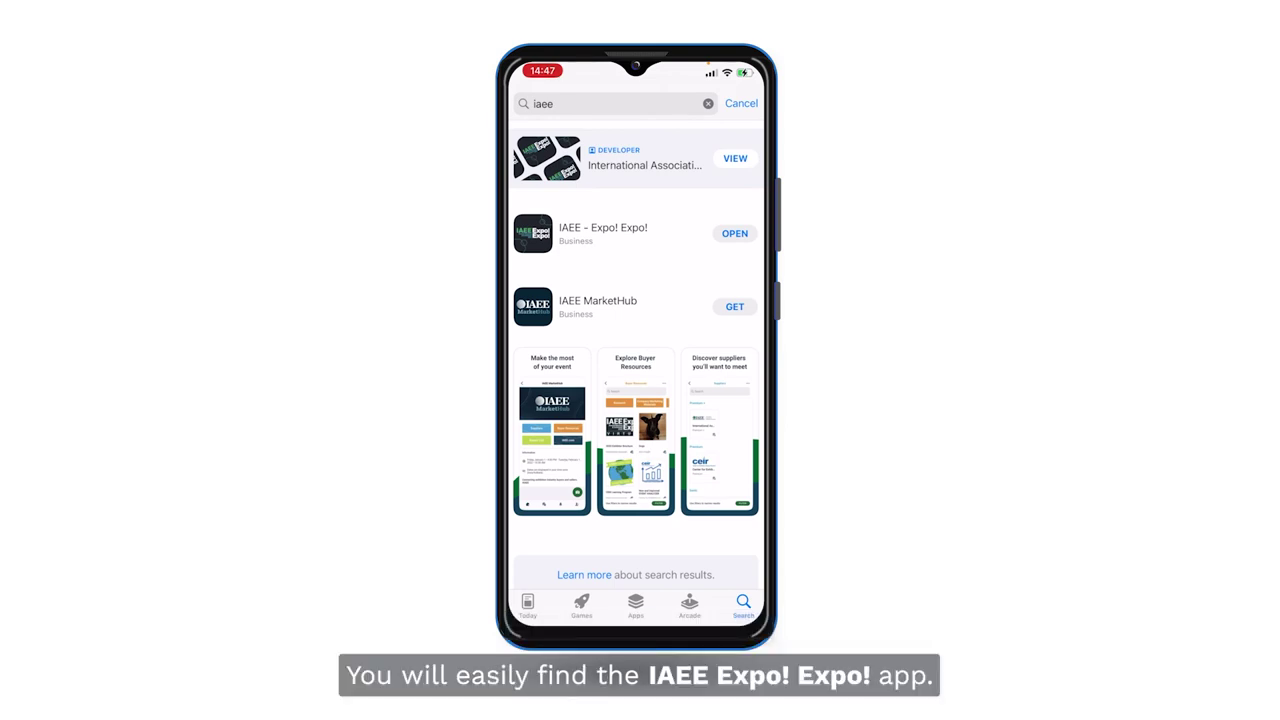
{"action": "left_click", "coordinate": [600, 233]}
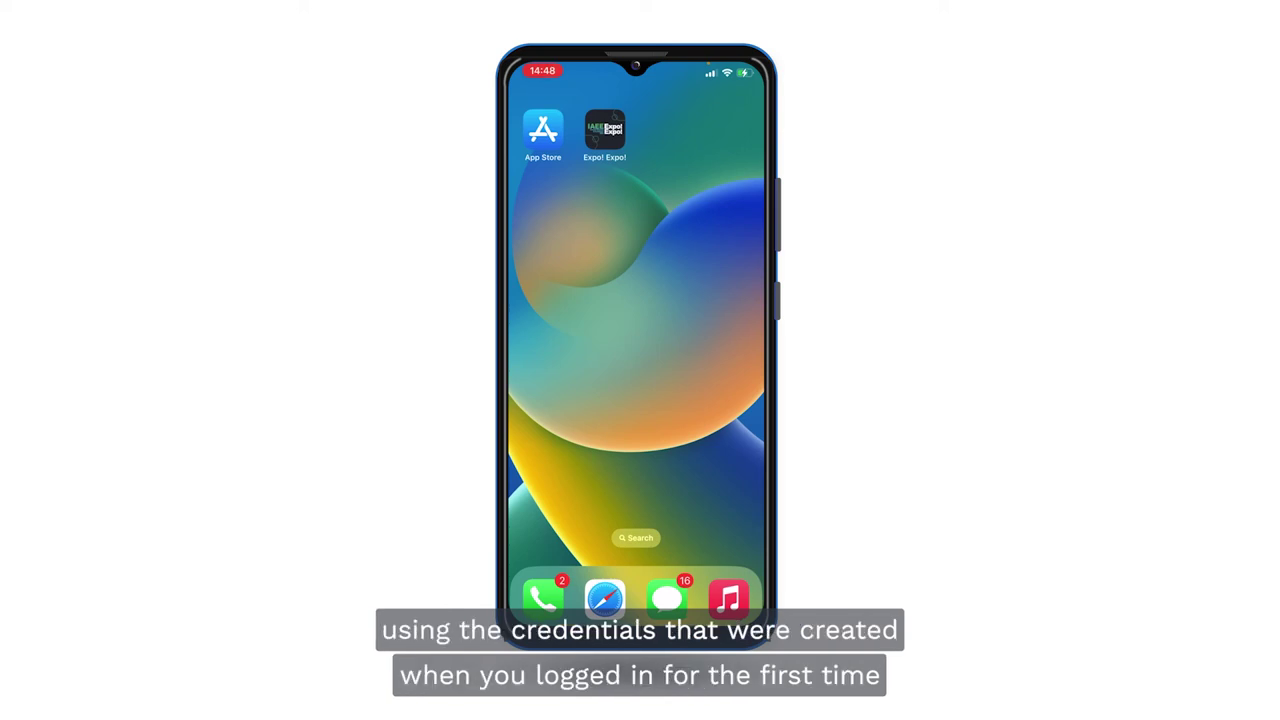
Launch the Expo! Expo! mobile app, enter the 2022 Expo! Expo! event, and start the badge scanner.
{"action": "left_click", "coordinate": [604, 130]}
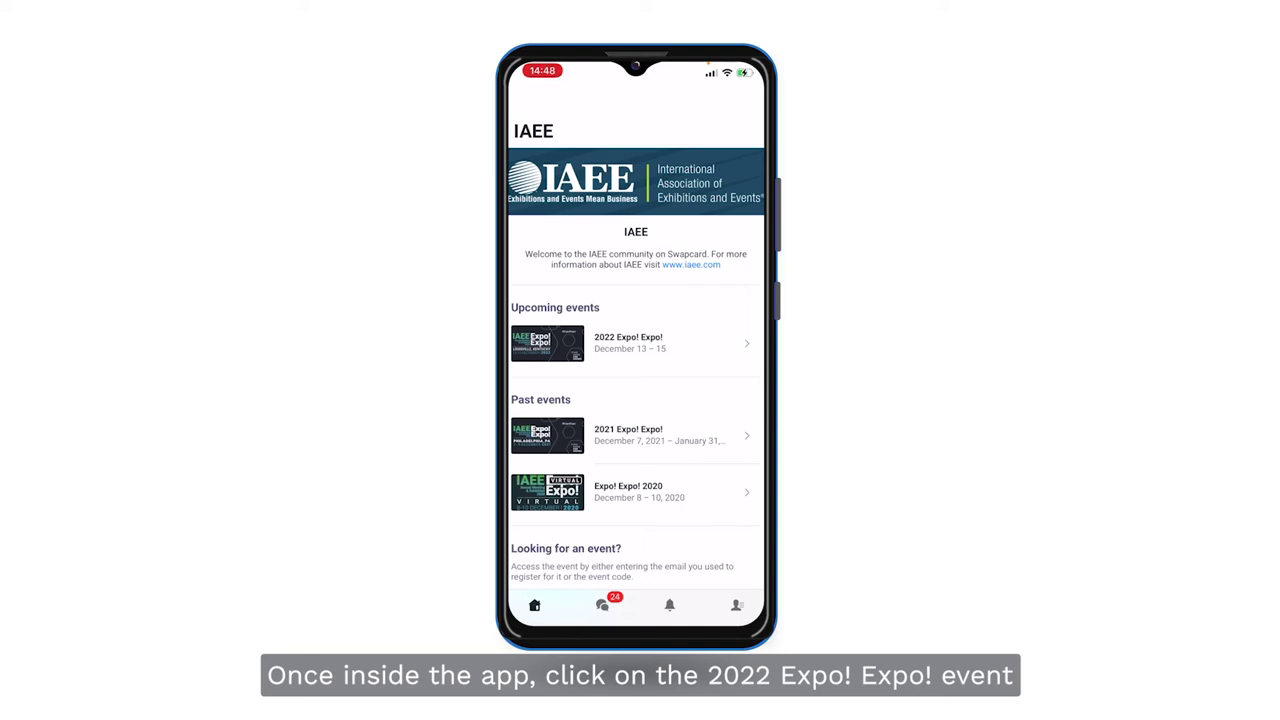
{"action": "left_click", "coordinate": [628, 342]}
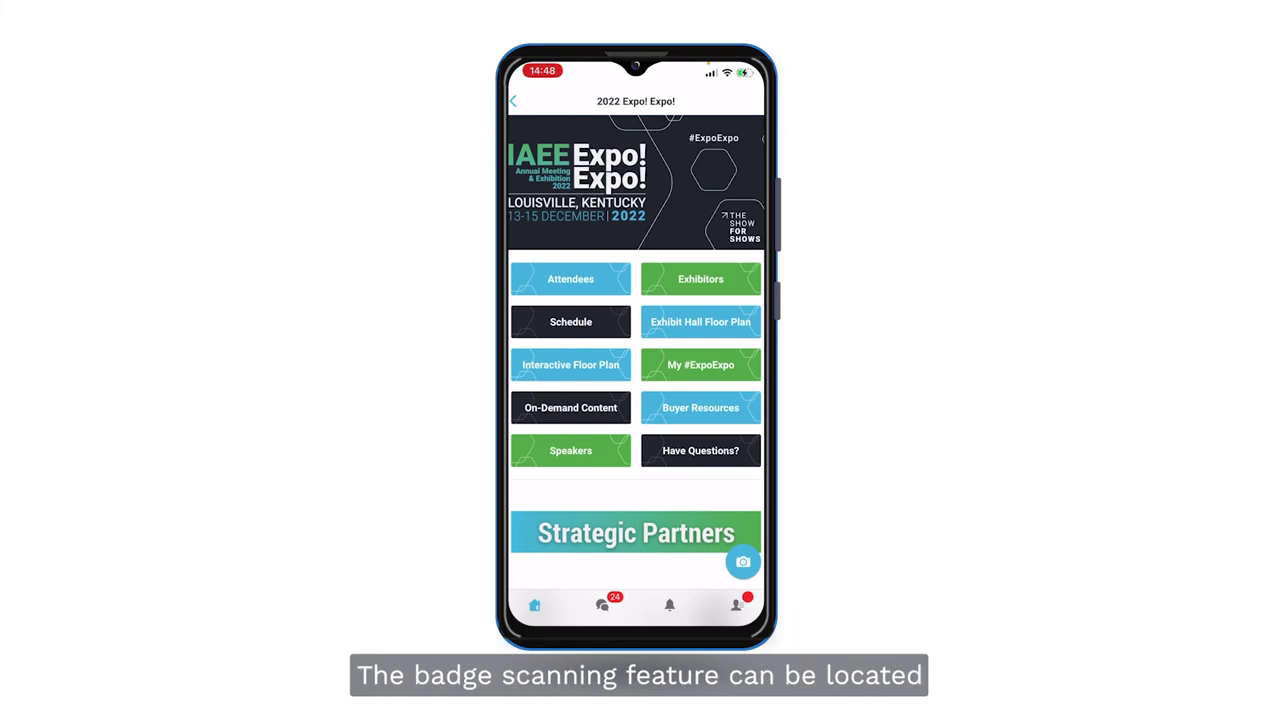
{"action": "scroll", "coordinate": [637, 370], "scroll_direction": "down", "scroll_amount": 1}
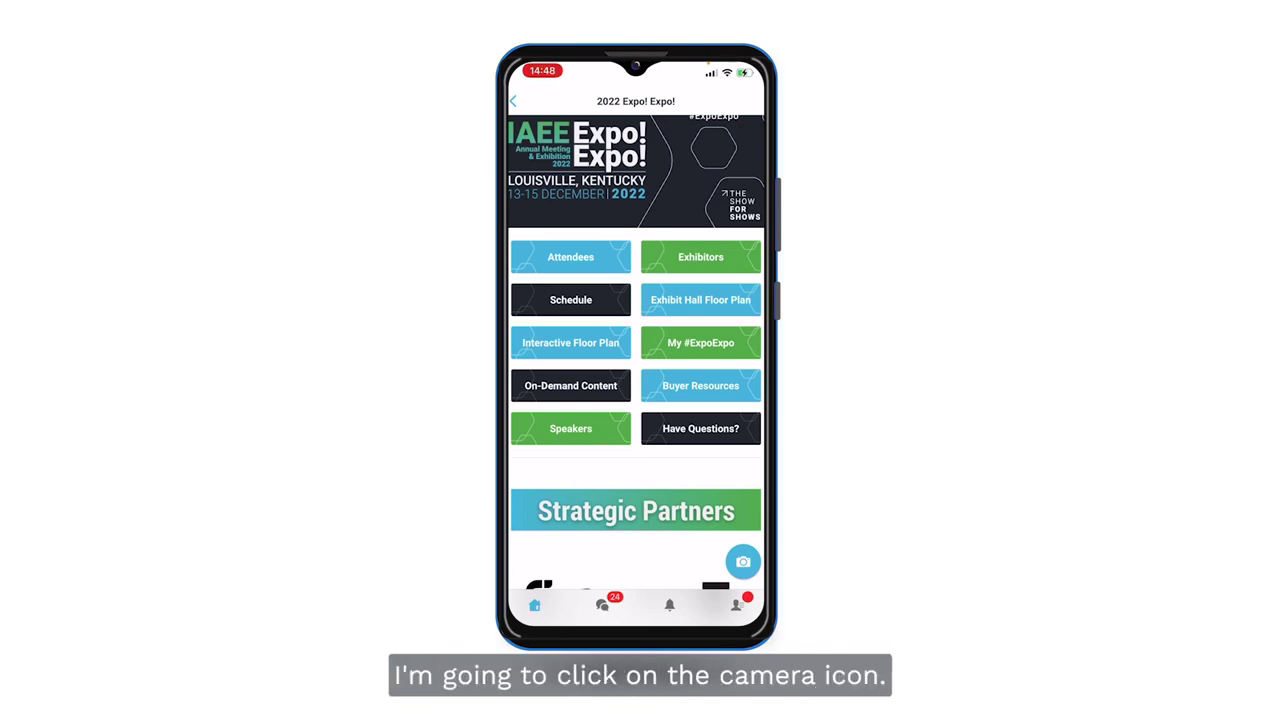
{"action": "left_click", "coordinate": [743, 562]}
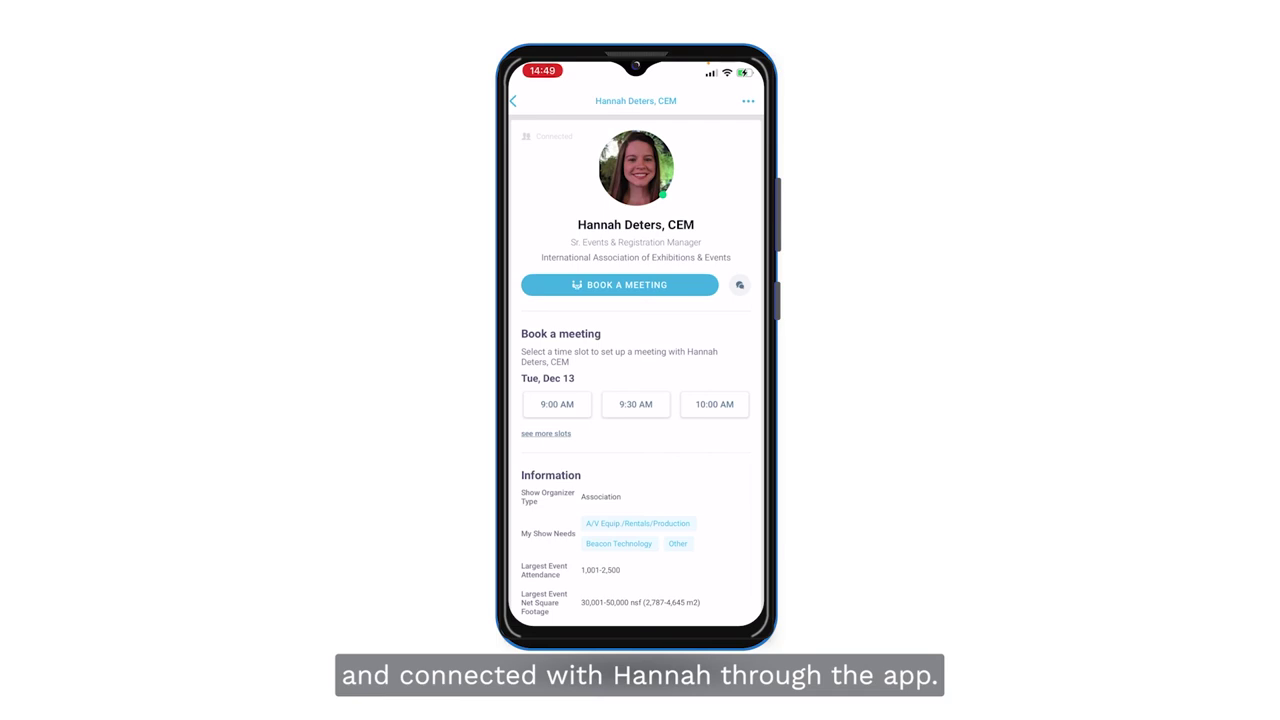
Add a note to the scanned contact's profile consisting of her first name and ", interesting, hot lead...".
{"action": "scroll", "coordinate": [636, 360], "scroll_direction": "down", "scroll_amount": 15}
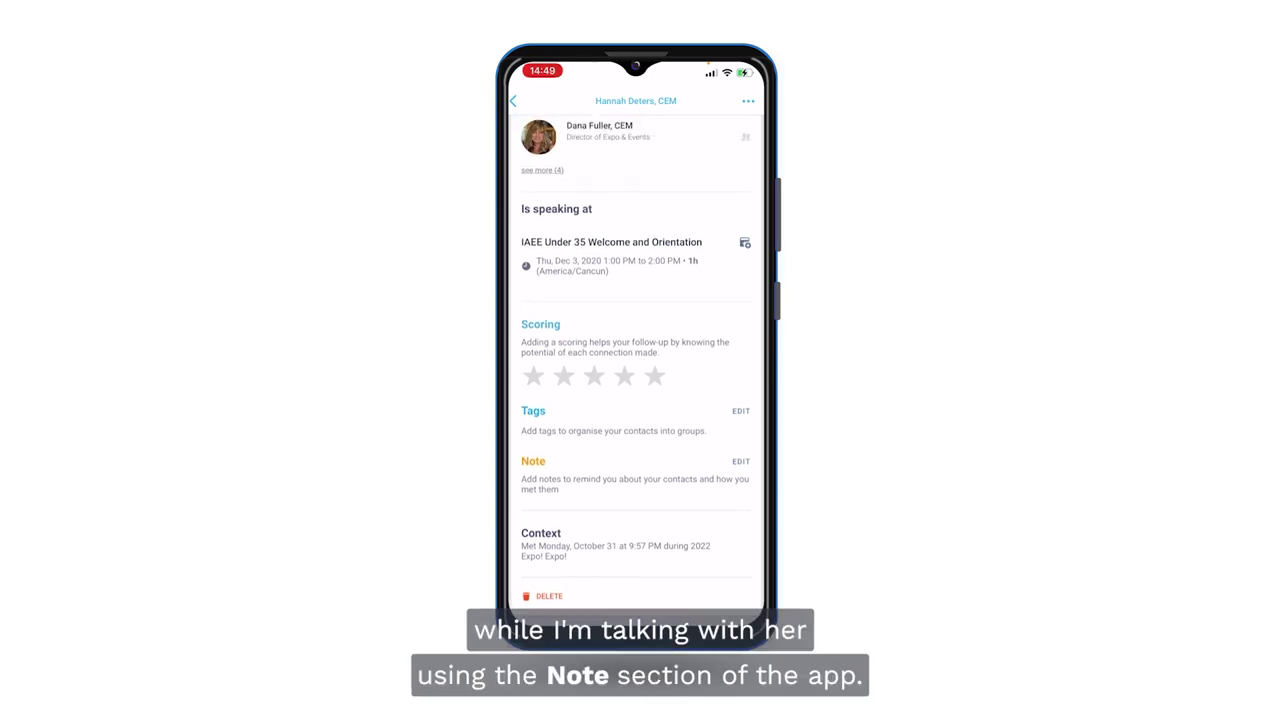
{"action": "left_click", "coordinate": [740, 461]}
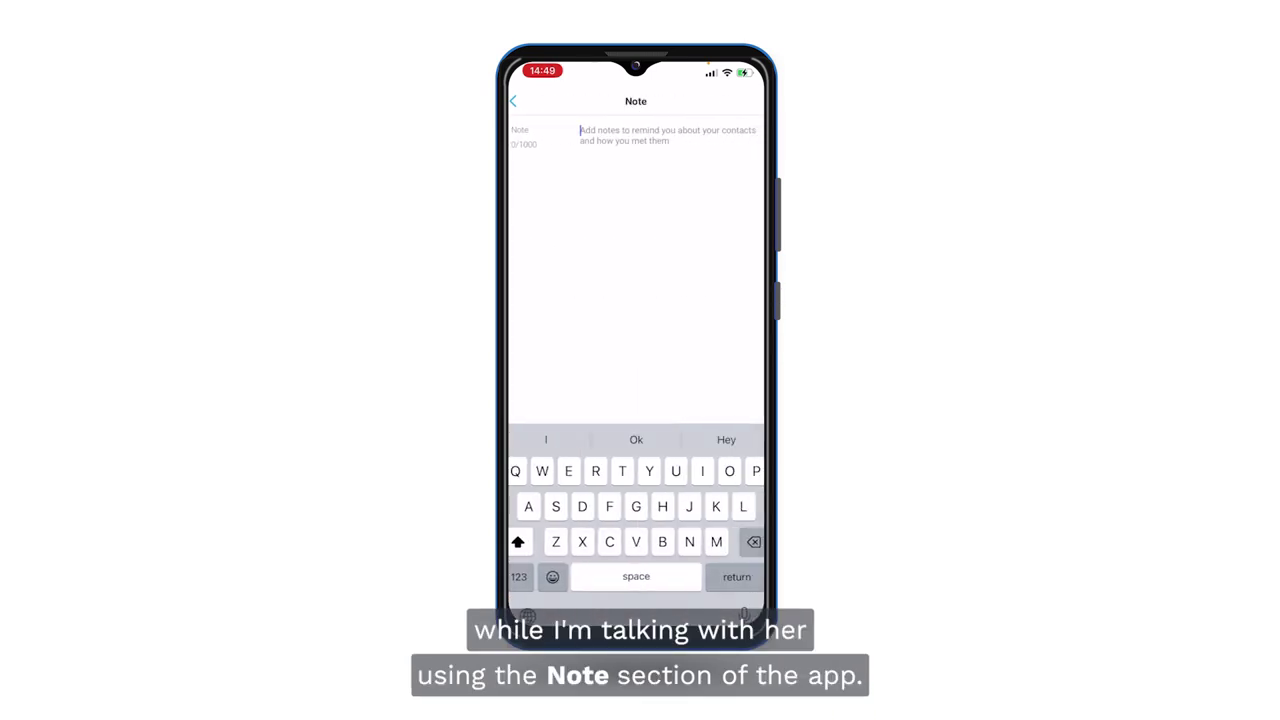
{"action": "type", "text": "Hannah"}
{"action": "left_click", "coordinate": [518, 576]}
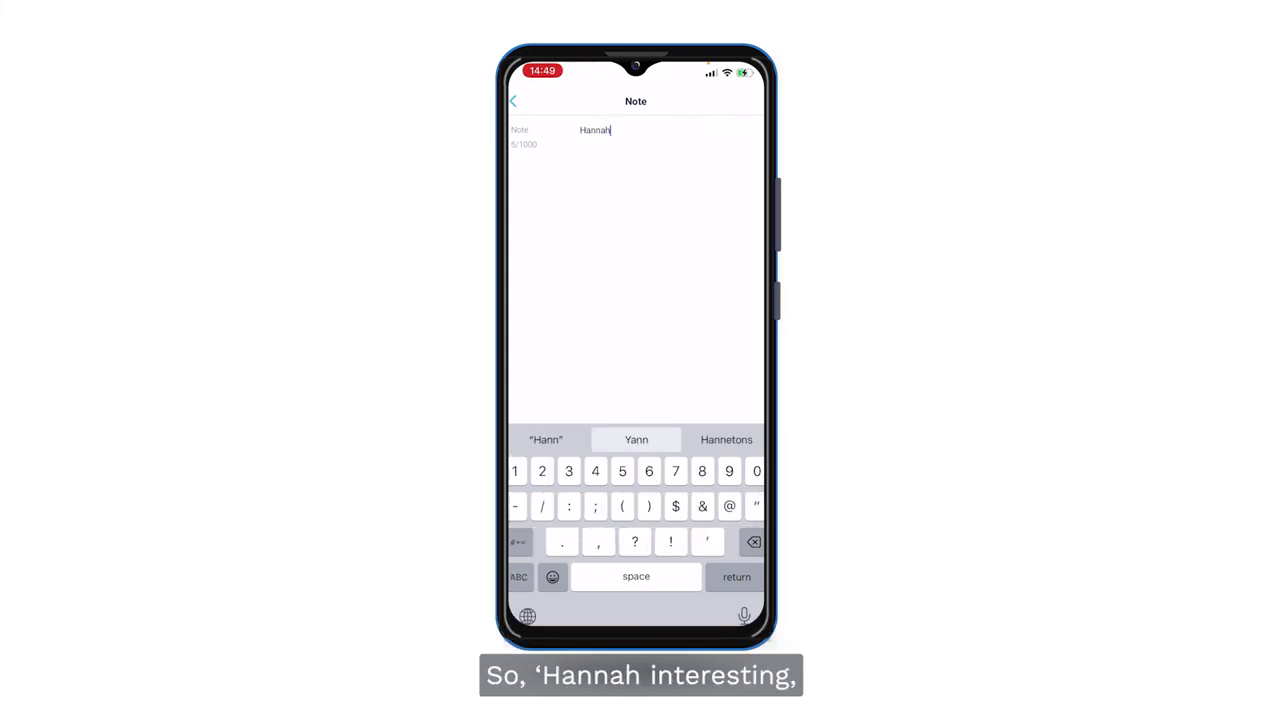
{"action": "type", "text": ", interrest"}
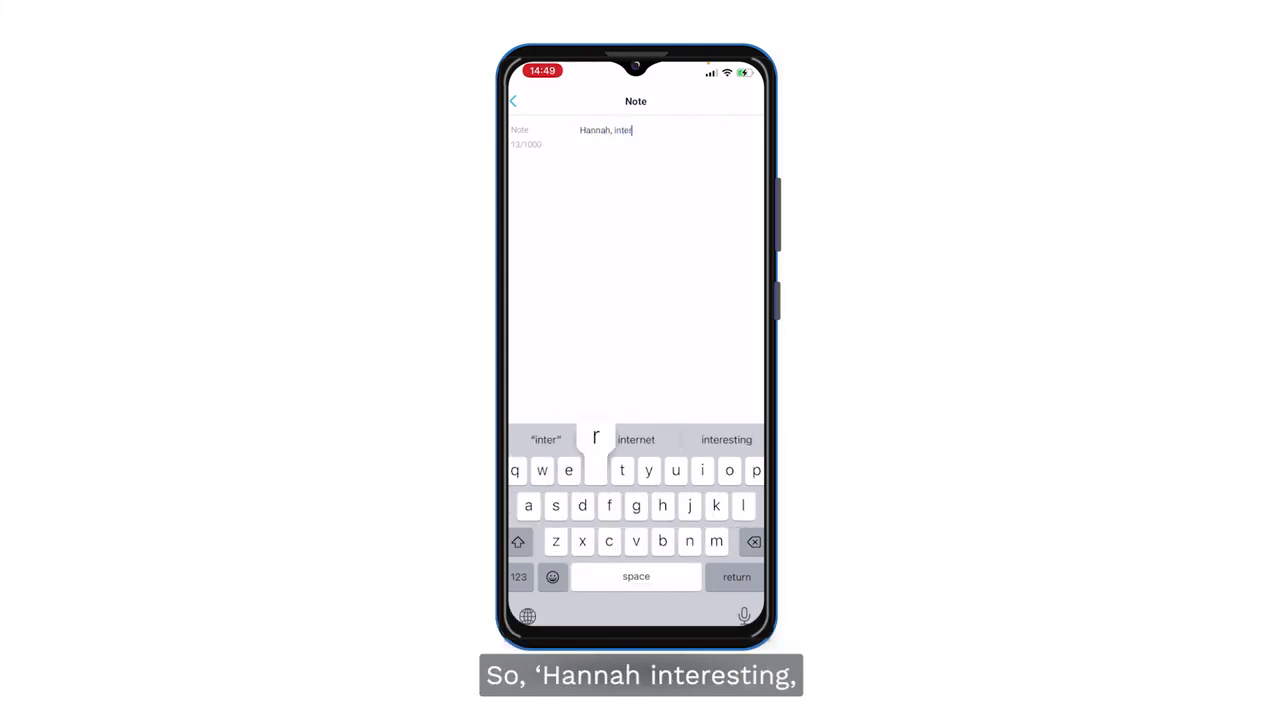
{"action": "left_click", "coordinate": [727, 439]}
{"action": "left_click", "coordinate": [518, 576]}
{"action": "type", "text": ", hot "}
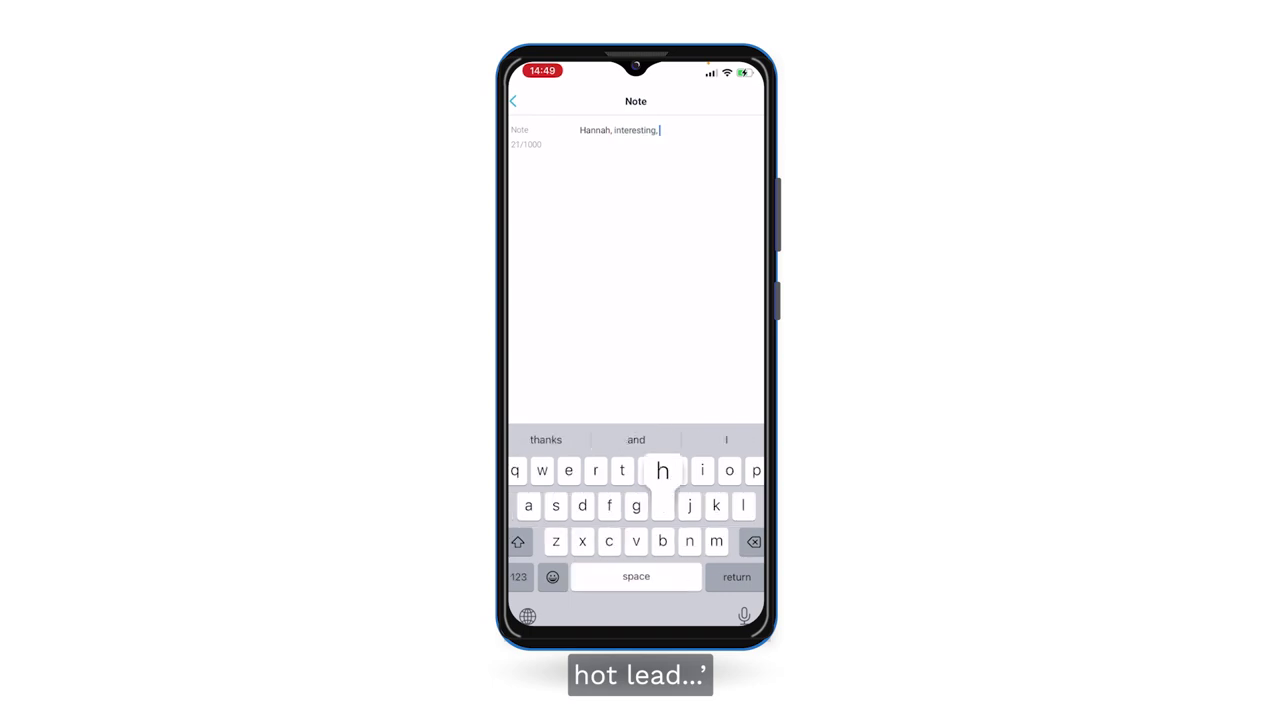
{"action": "type", "text": "lead"}
{"action": "left_click", "coordinate": [518, 576]}
{"action": "type", "text": "."}
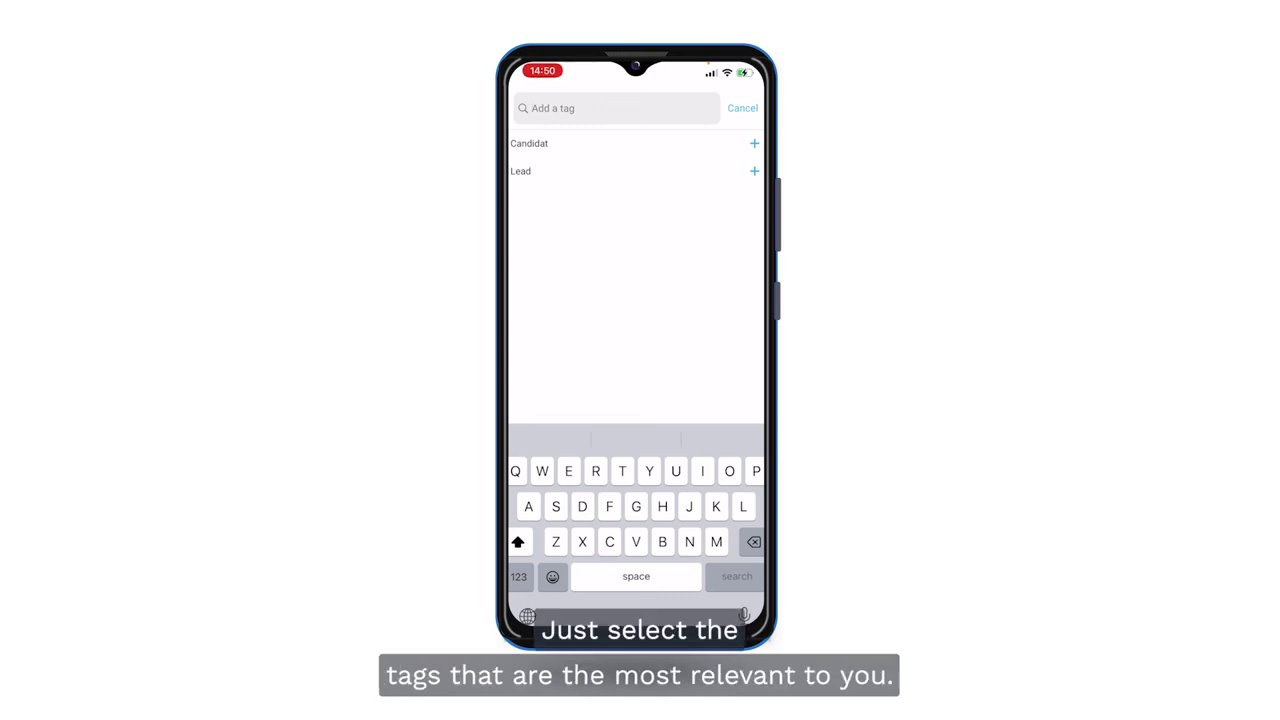
Tag the contact as "Hot lead" and set her score to five stars.
{"action": "type", "text": "Hot lead"}
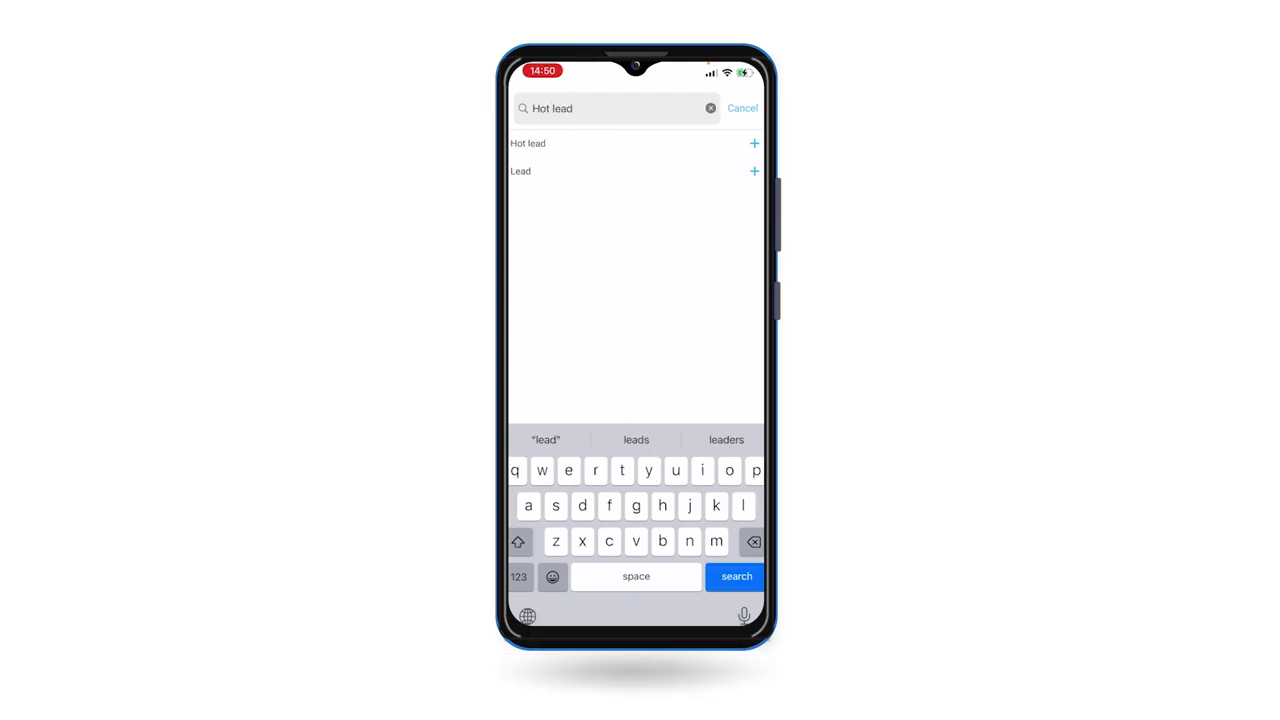
{"action": "key", "text": "Return"}
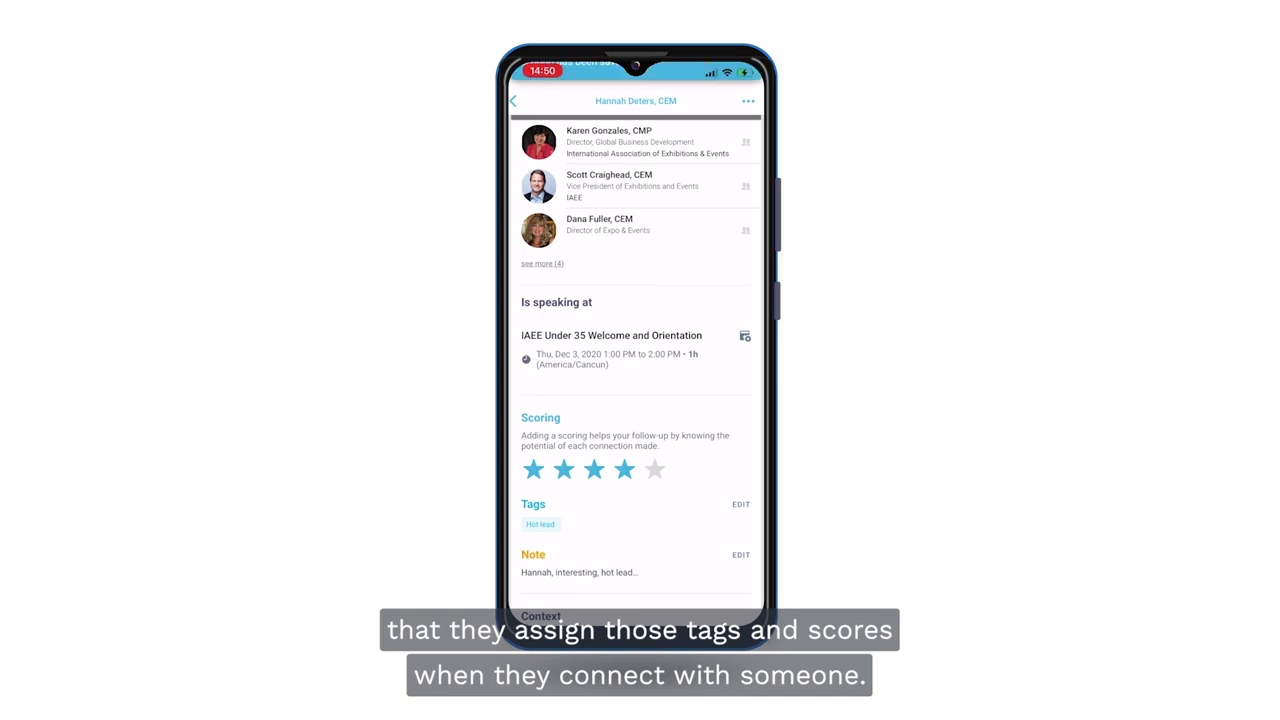
{"action": "left_click", "coordinate": [654, 469]}
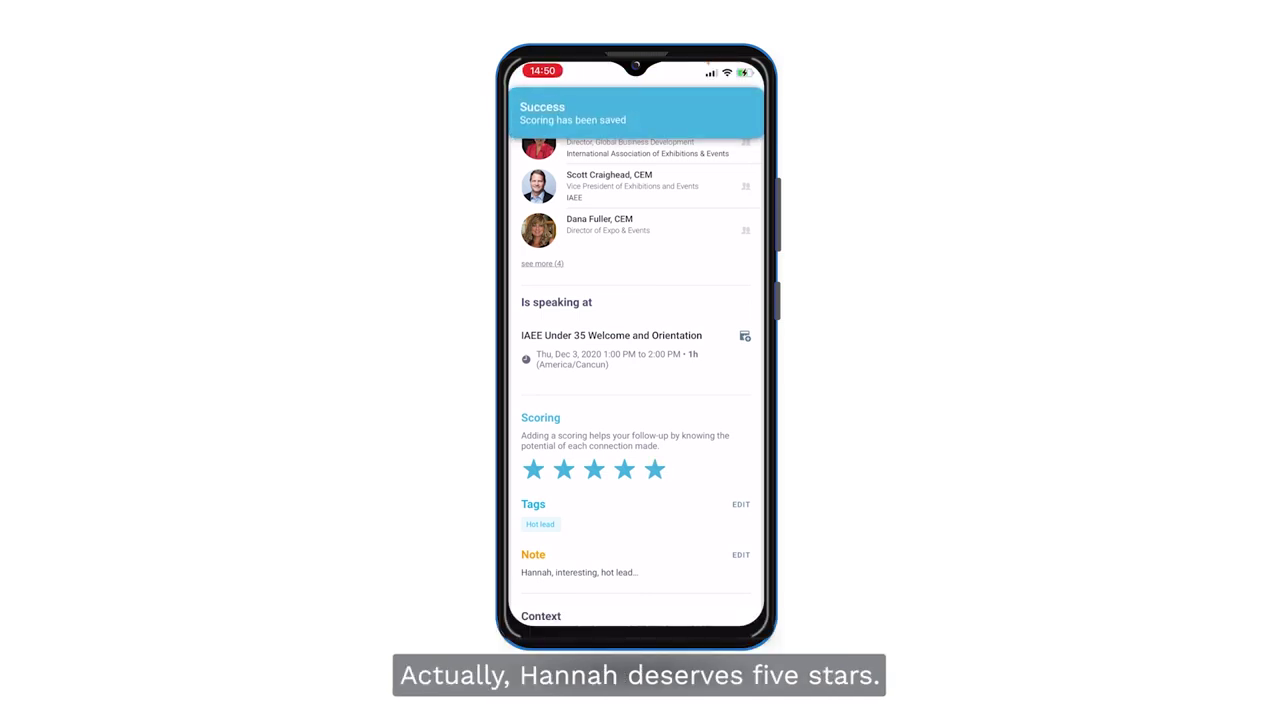
Look over the contact's profile, view the meeting slots under My #ExpoExpo, and return to the event's home page.
{"action": "scroll", "coordinate": [637, 368], "scroll_direction": "up", "scroll_amount": 10}
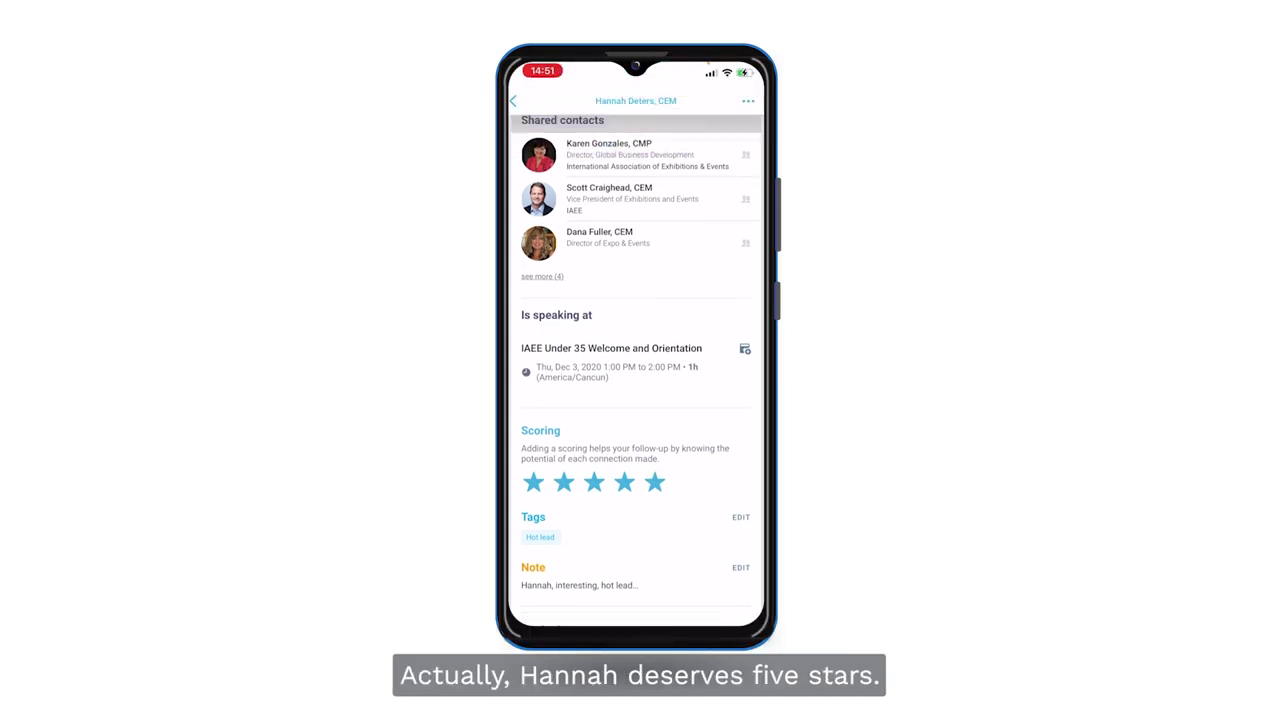
{"action": "scroll", "coordinate": [635, 370], "scroll_direction": "up", "scroll_amount": 10}
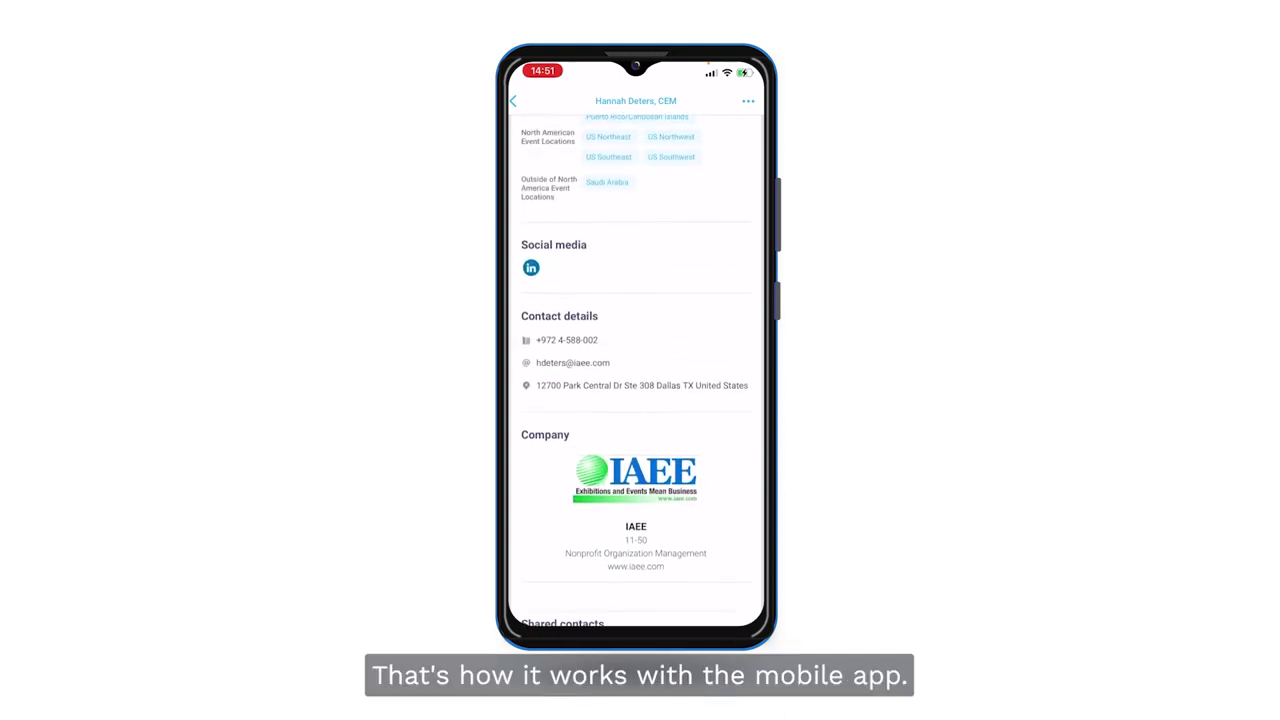
{"action": "scroll", "coordinate": [635, 370], "scroll_direction": "up", "scroll_amount": 3}
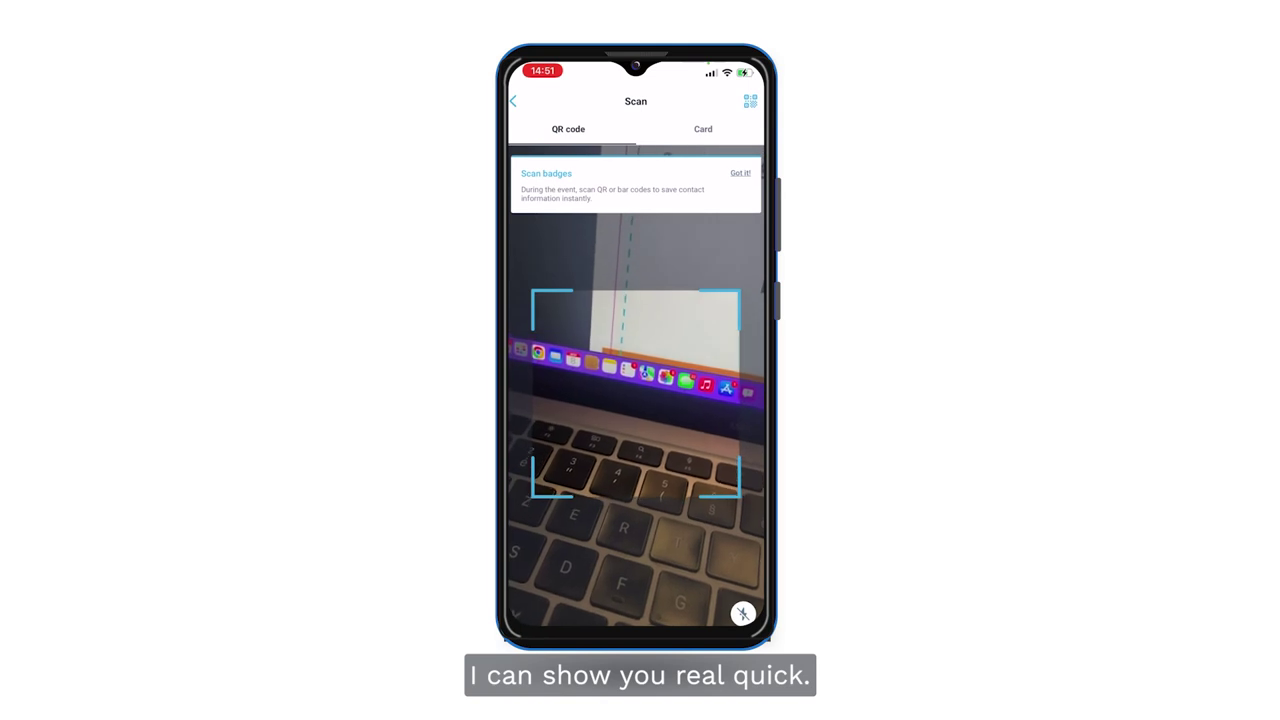
{"action": "left_click", "coordinate": [570, 257]}
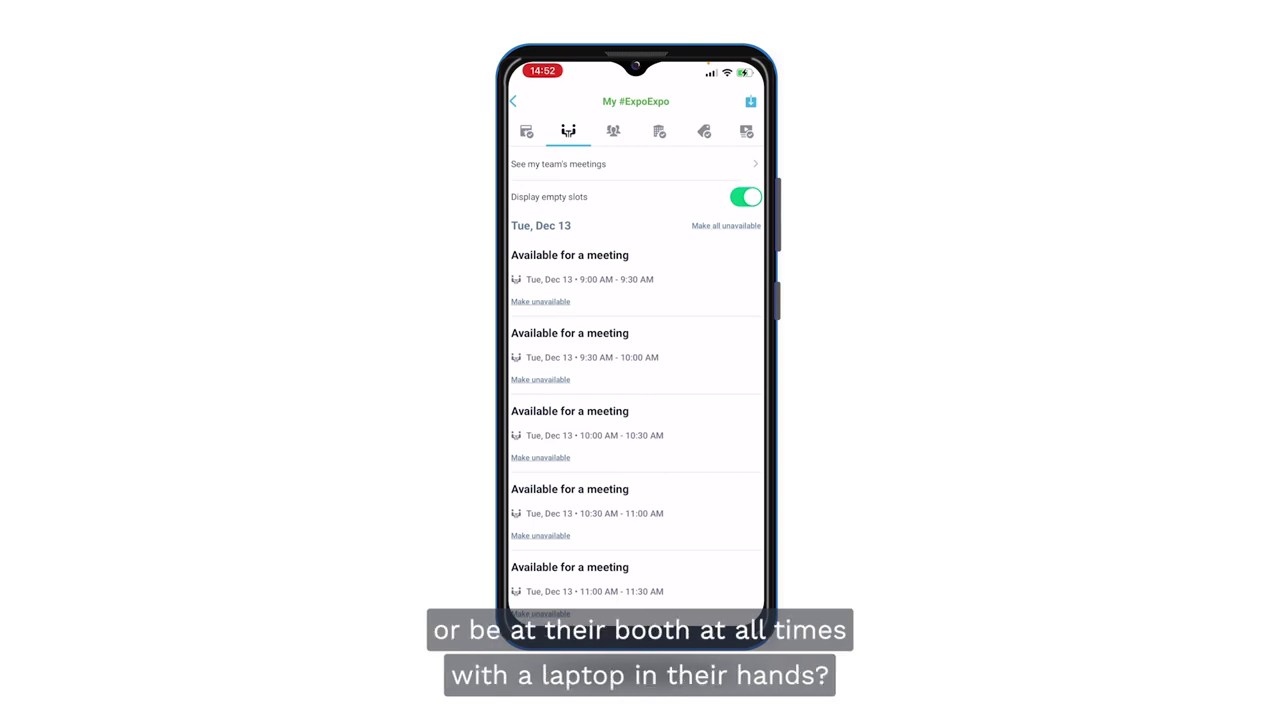
{"action": "key", "text": "Escape"}
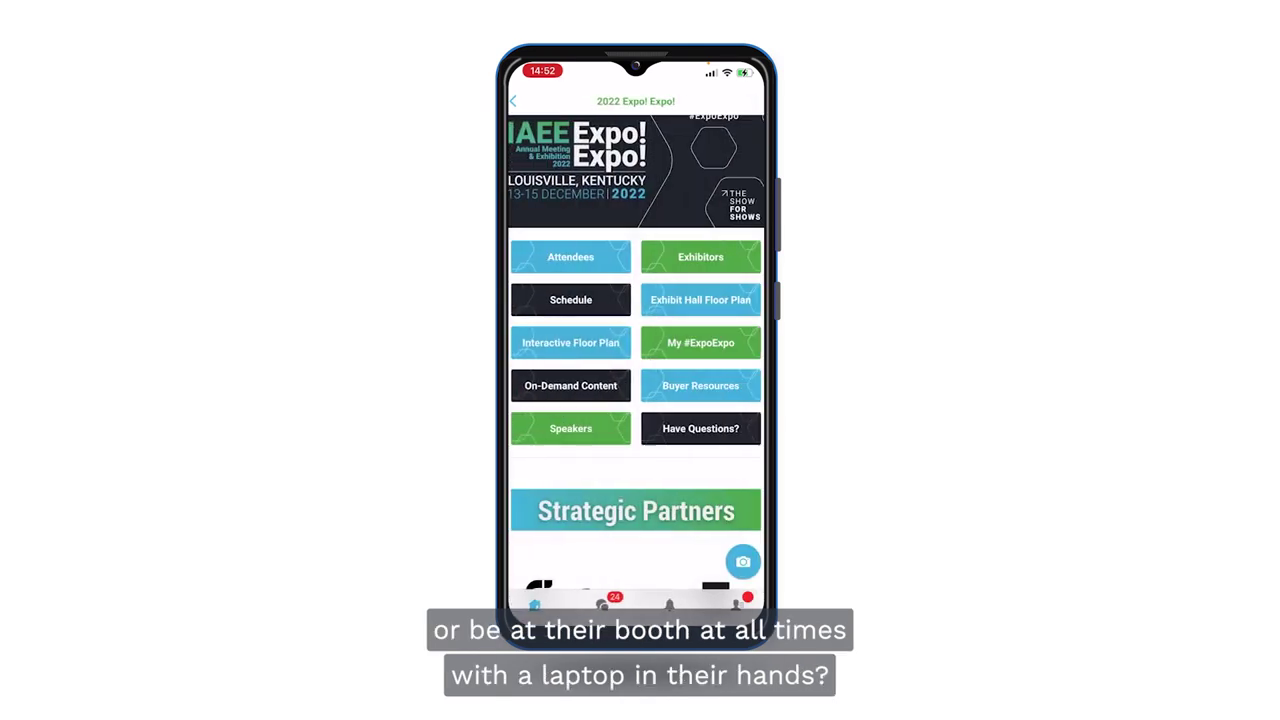